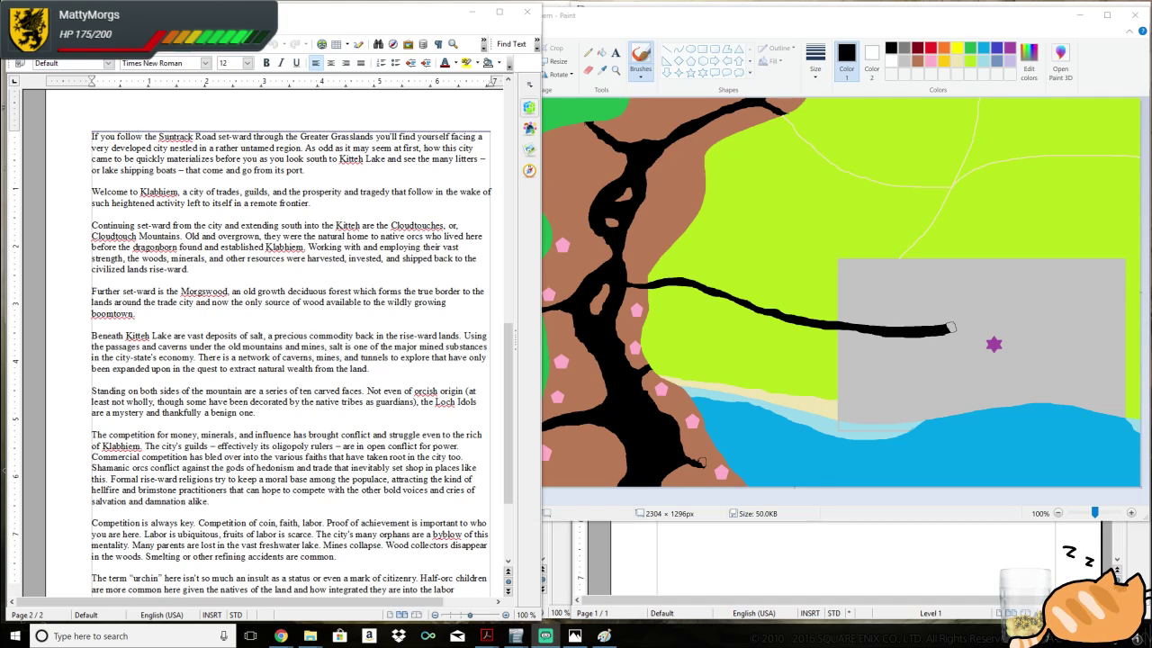
# Read further down the Klabhiem setting document, minimize it, and move the map window off the Campaign Formation Sheet
pyautogui.scroll(-4, 288, 351)
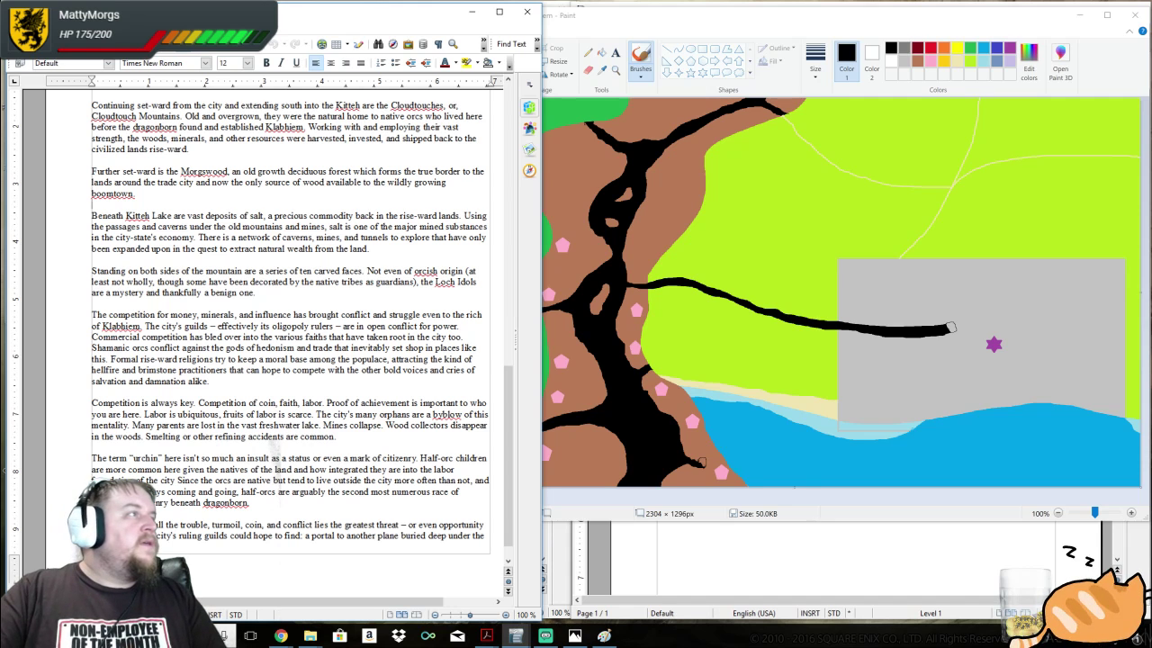
pyautogui.click(476, 14)
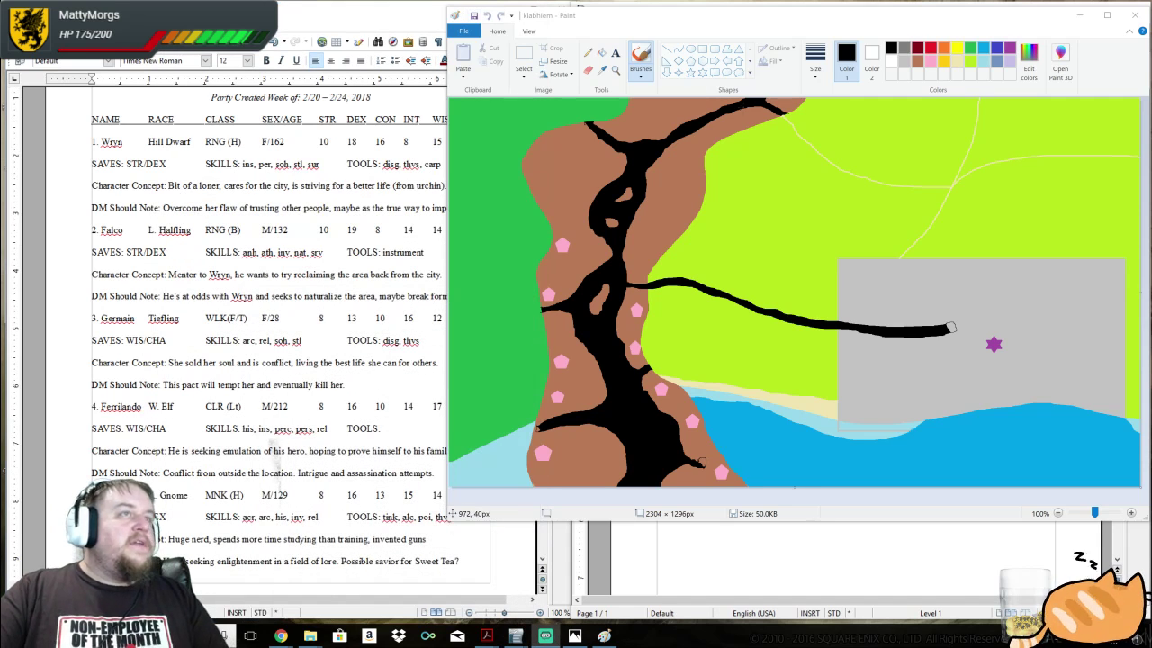
pyautogui.moveTo(896, 16); pyautogui.dragTo(452, 15)
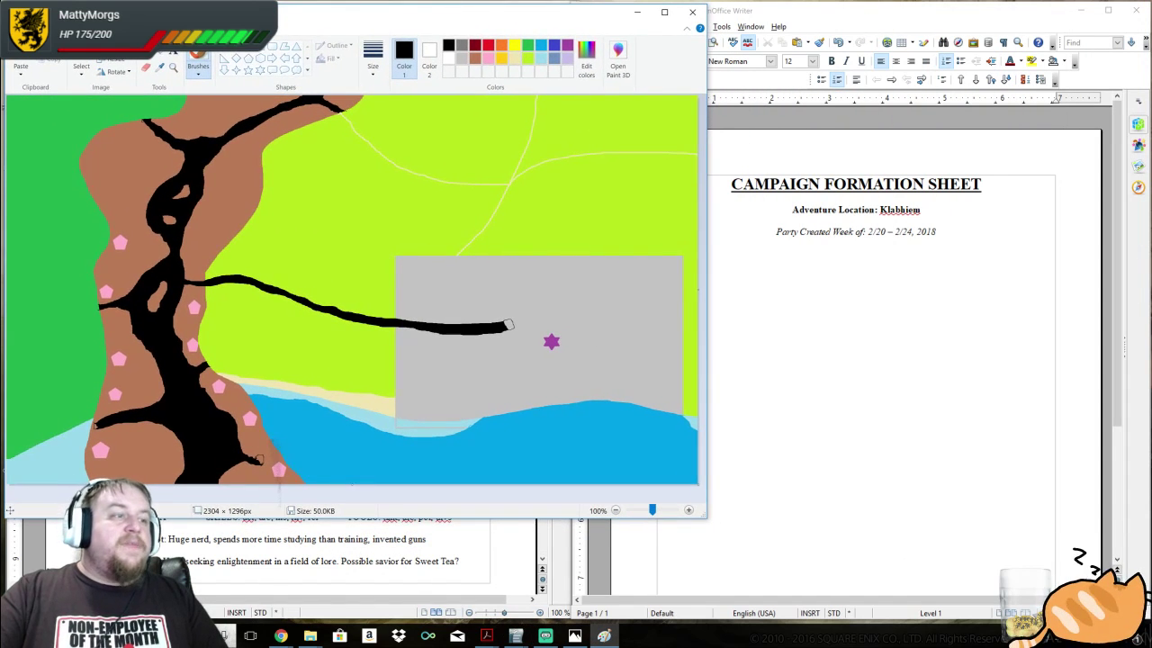
# Show the Heros-Journey.png image and place it over the map, clear of the Campaign Formation Sheet's text
pyautogui.click(545, 635)
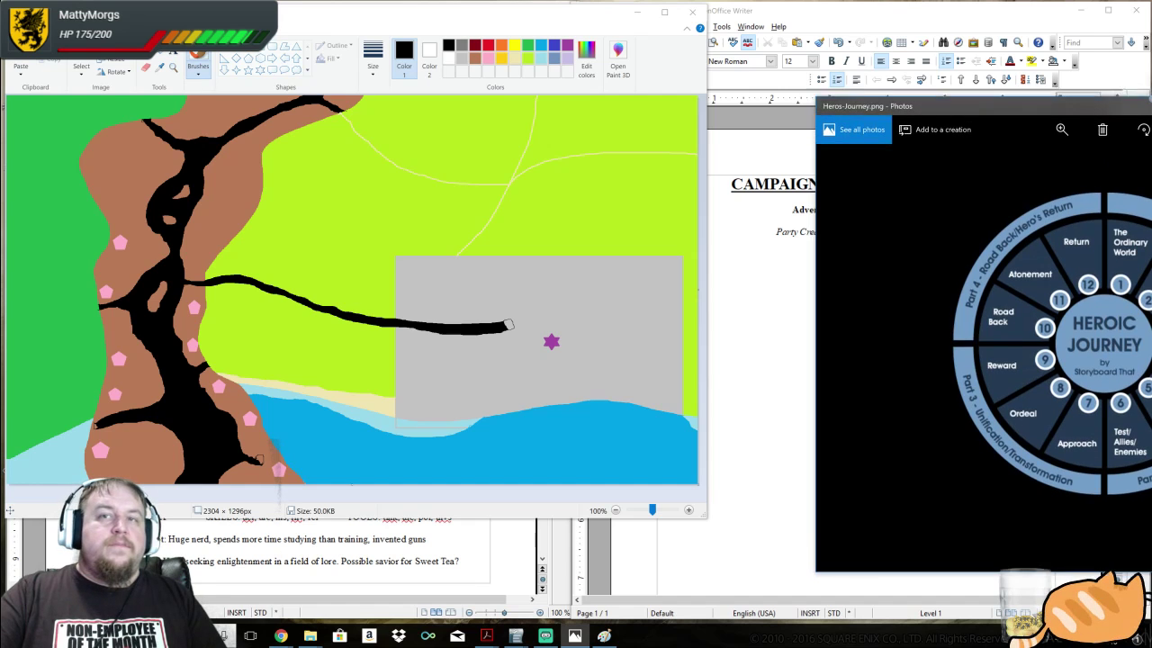
pyautogui.moveTo(1143, 115); pyautogui.dragTo(372, 47)
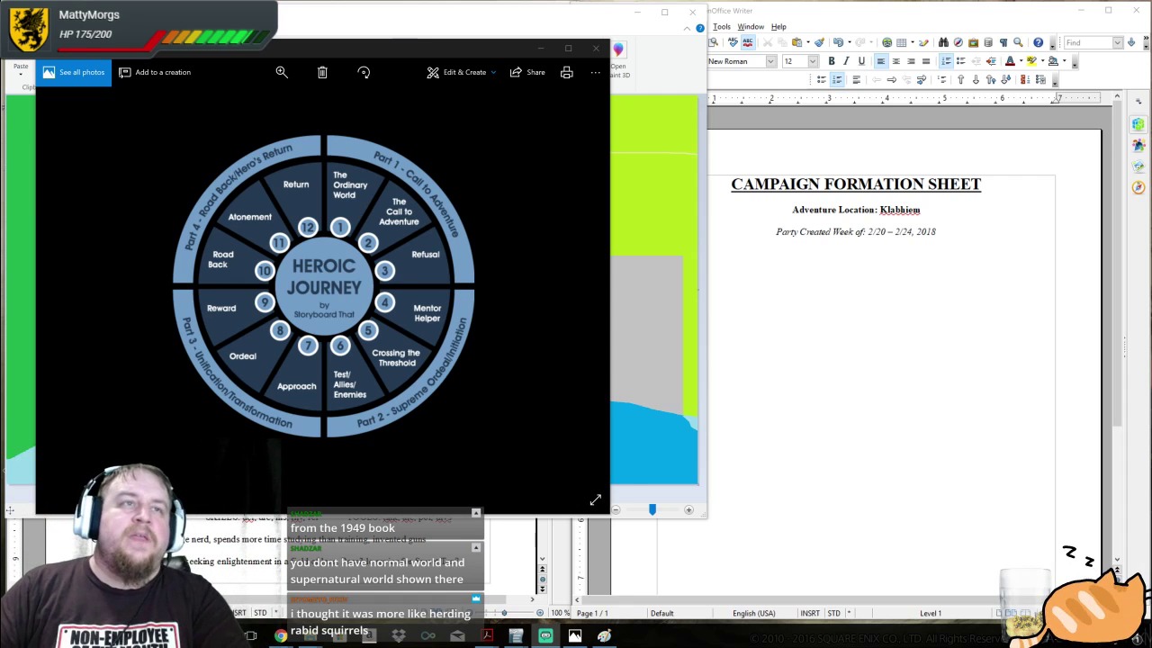
pyautogui.hotkey('alt', 'Tab')
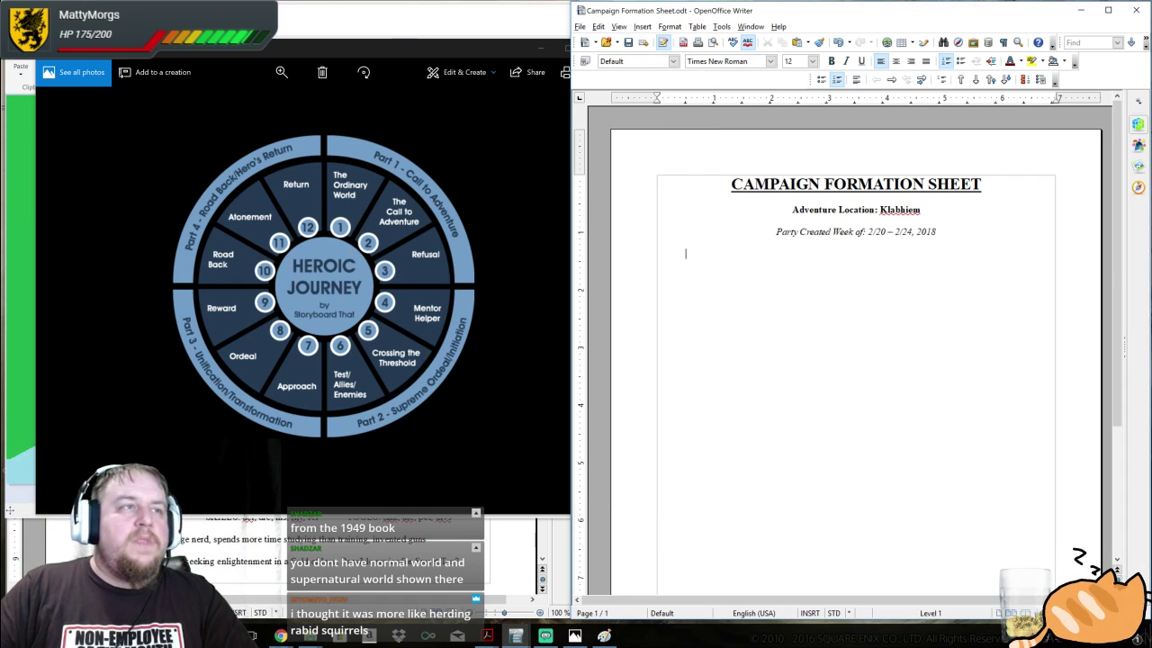
pyautogui.write('NaNoWri')
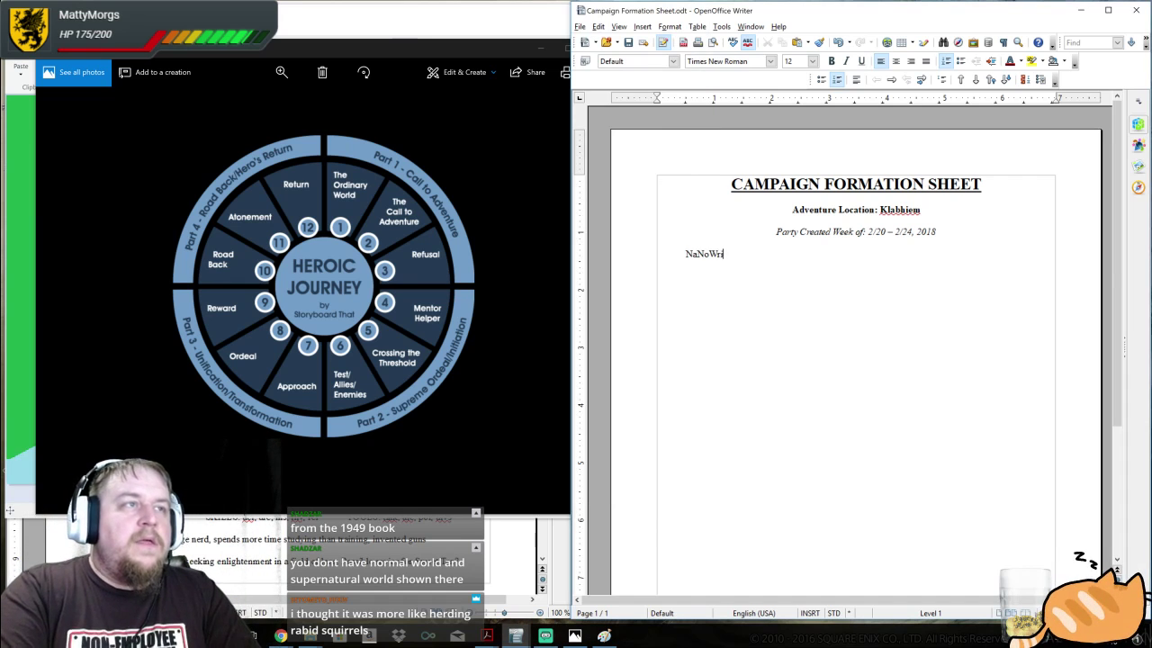
pyautogui.write('Mo')
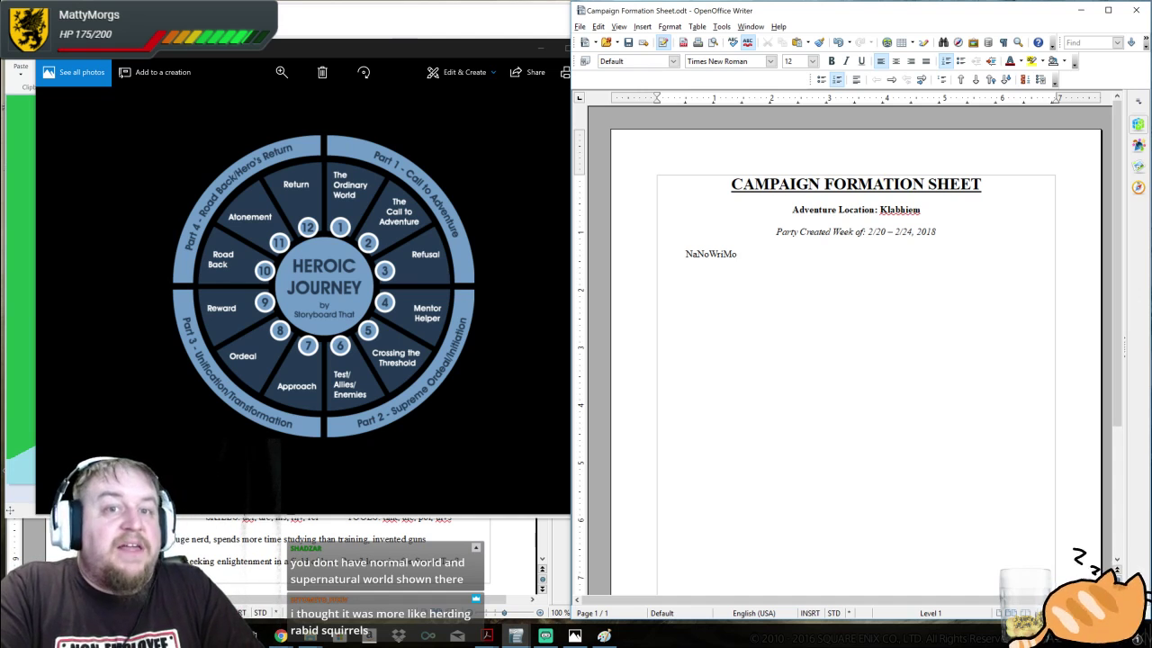
pyautogui.press('BackSpace')
pyautogui.press('BackSpace')
pyautogui.press('BackSpace')
pyautogui.press('BackSpace')
pyautogui.press('BackSpace')
pyautogui.press('BackSpace')
pyautogui.press('BackSpace')
pyautogui.press('BackSpace')
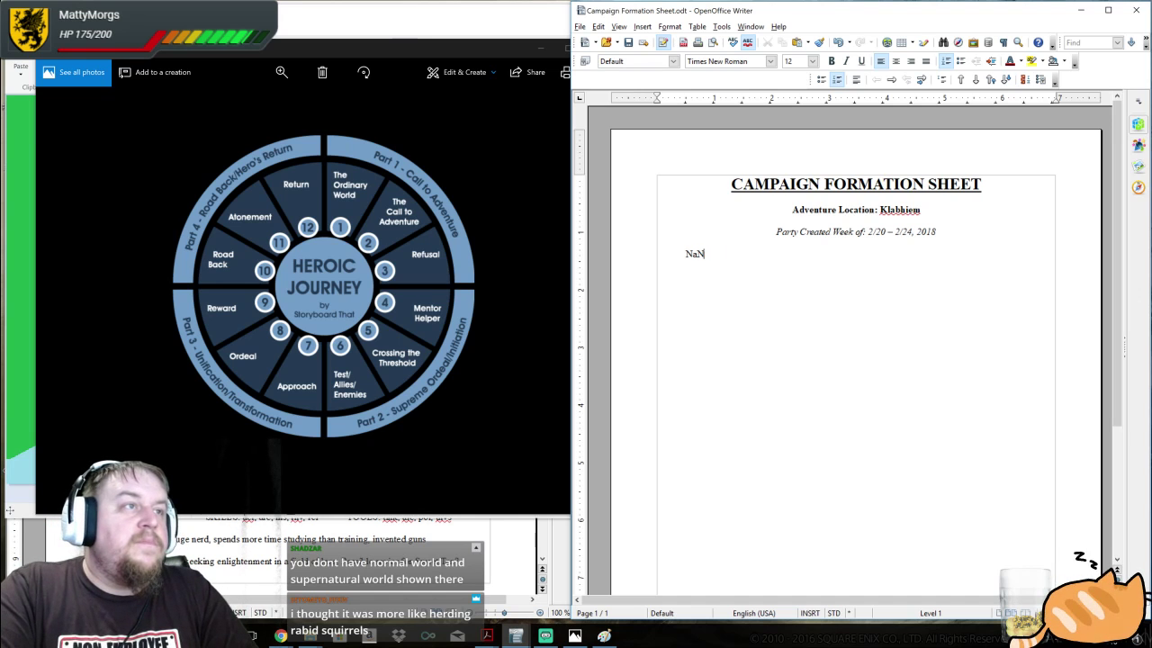
pyautogui.press('BackSpace')
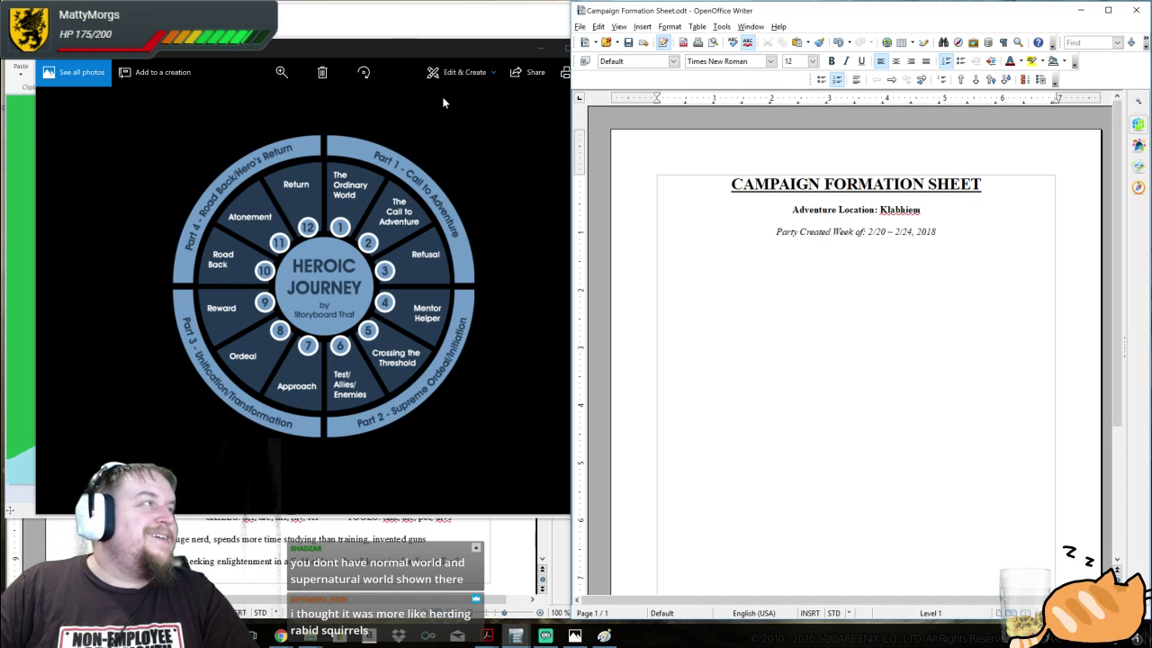
# Reposition the Heroic Journey image lower over the map to consult its stages, and minimize it
pyautogui.click(465, 50)
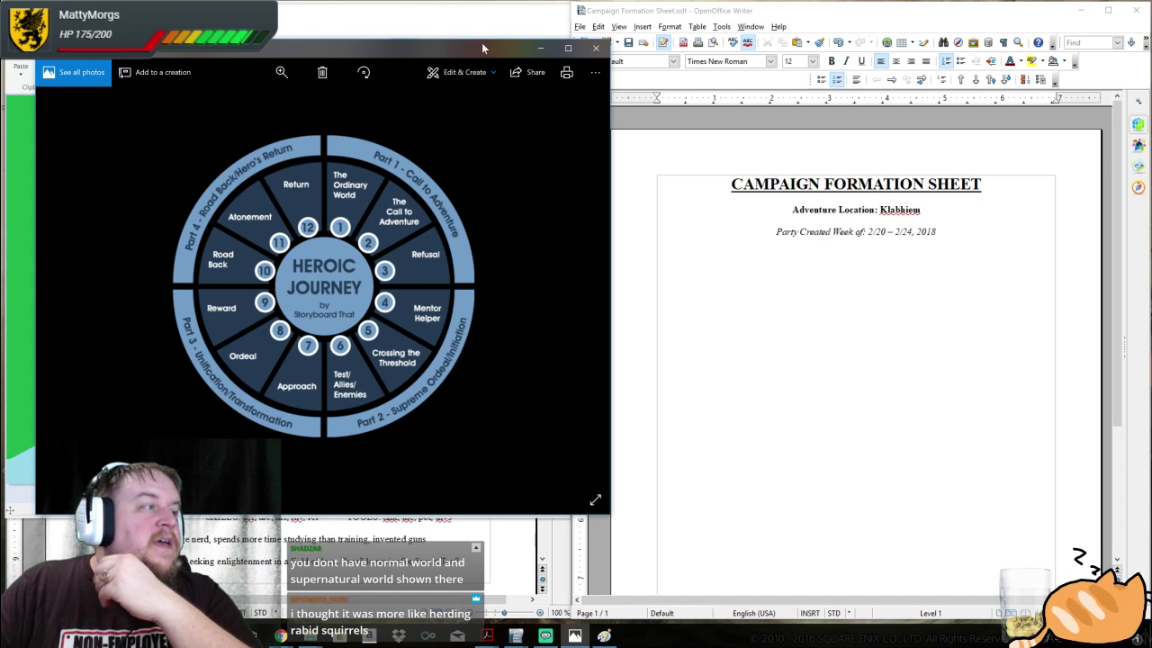
pyautogui.moveTo(486, 52)
pyautogui.mouseDown()
pyautogui.moveTo(457, 164)
pyautogui.moveTo(462, 155)
pyautogui.mouseUp()
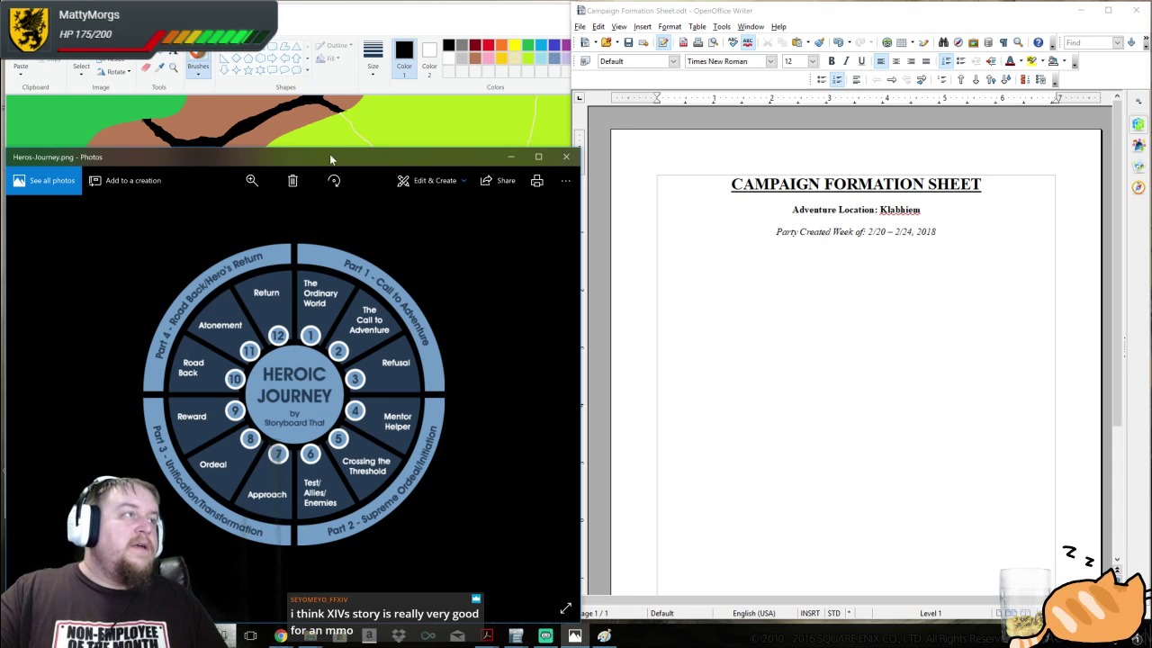
pyautogui.moveTo(333, 159); pyautogui.dragTo(368, 129)
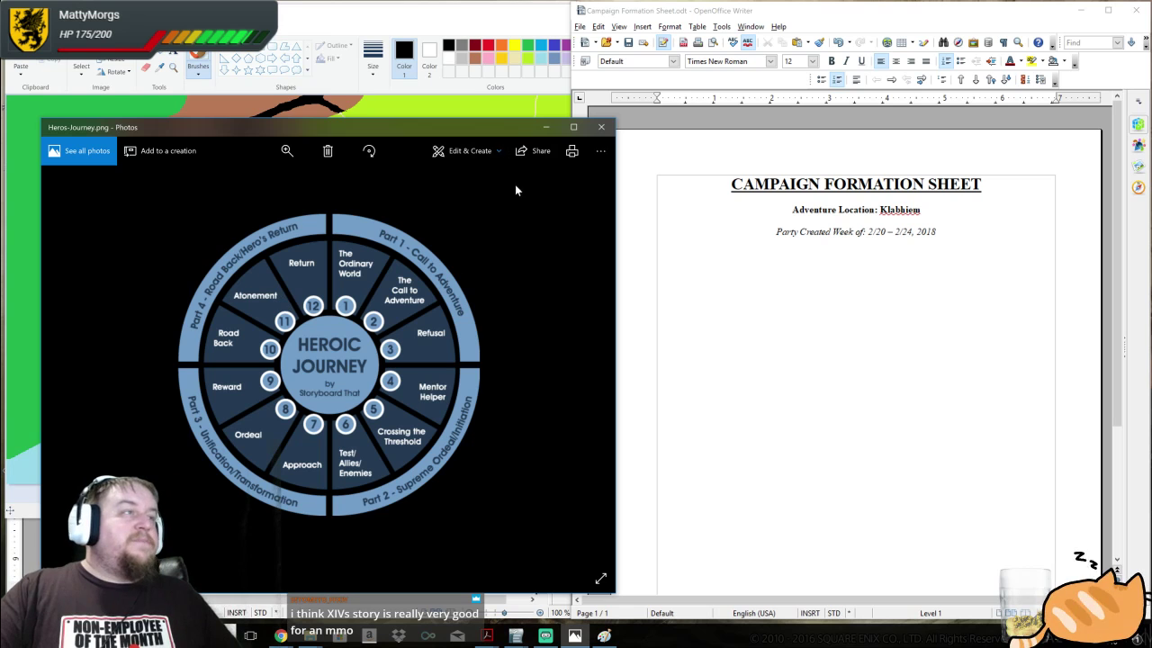
pyautogui.moveTo(483, 129); pyautogui.dragTo(456, 142)
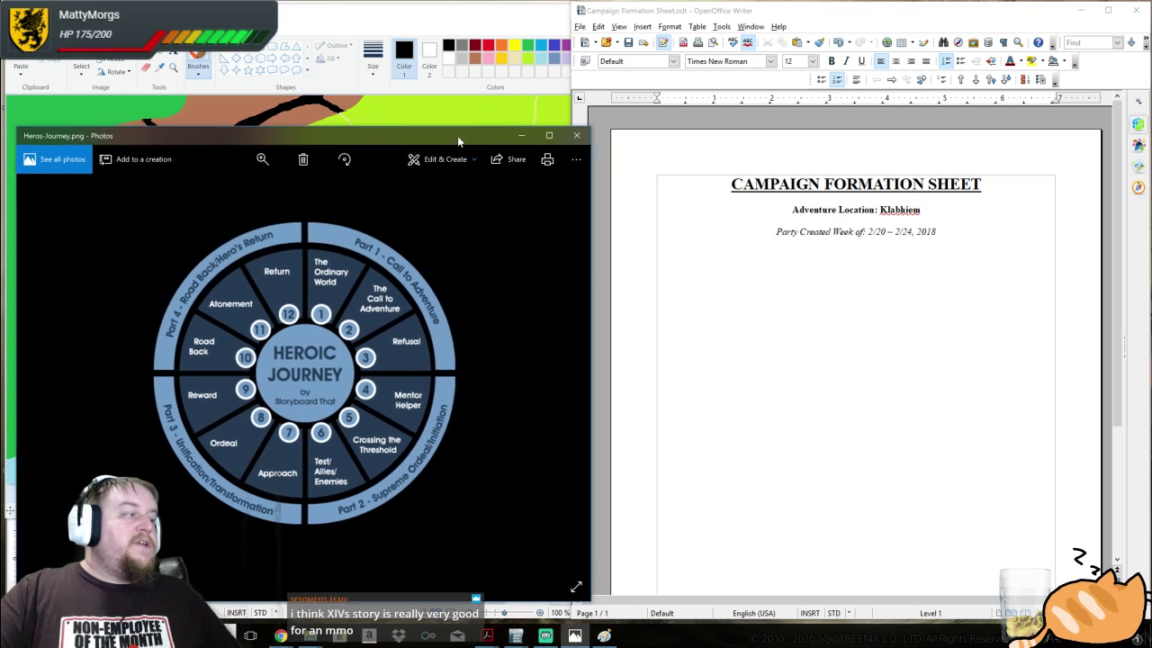
pyautogui.click(522, 143)
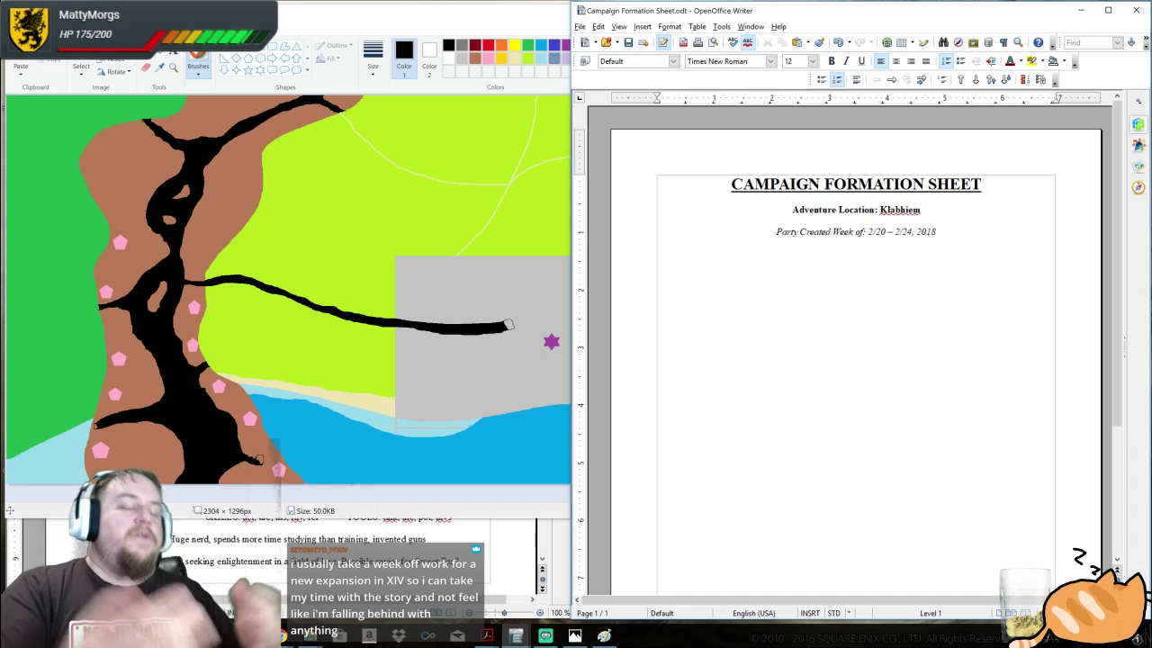
# Remove the indent under the date line and add the lines "Describe the setting to our party." and "Describe what our party doing."
pyautogui.press('BackSpace')
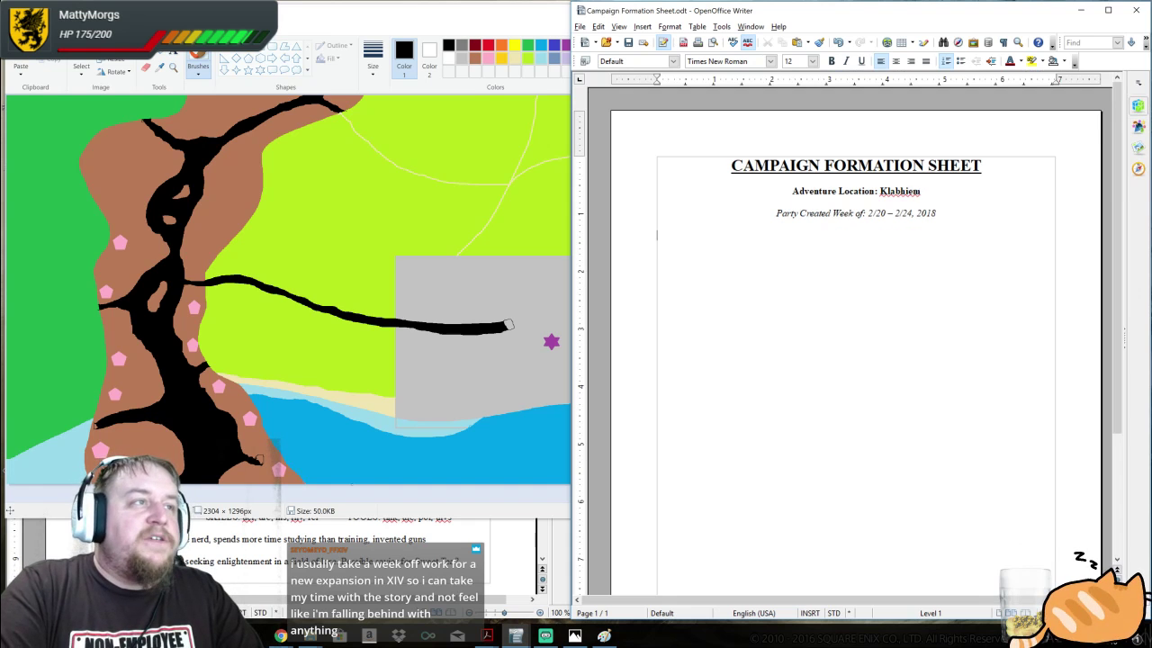
pyautogui.write('Describe the setting to our party.')
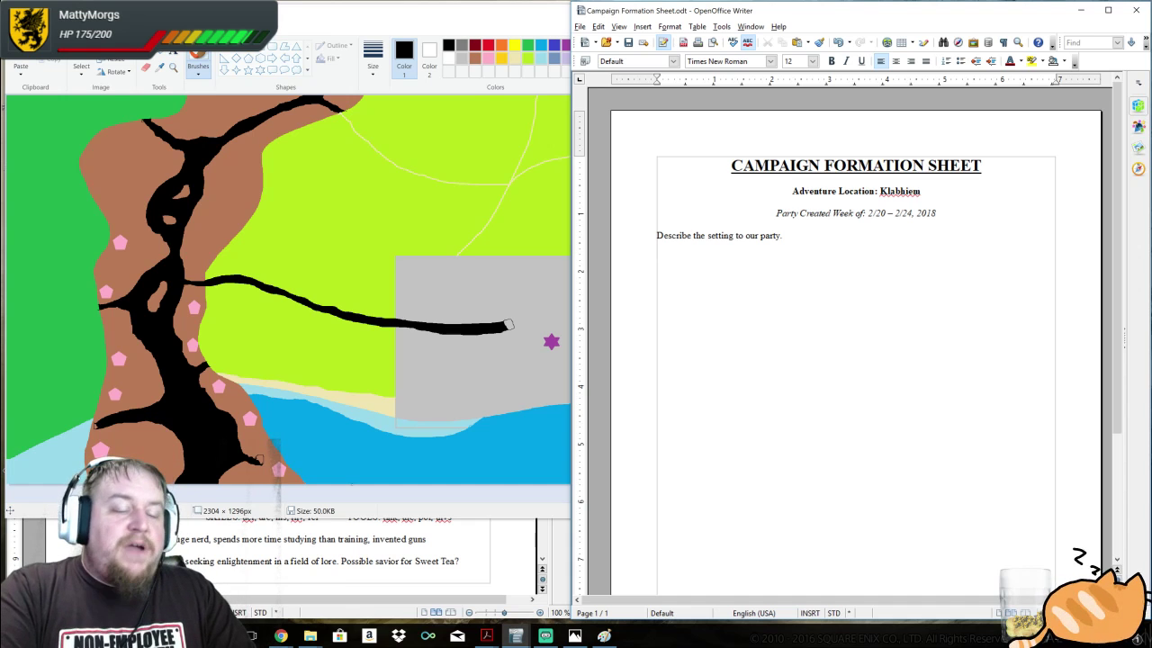
pyautogui.press('Return')
pyautogui.write('Describe what our party doing.')
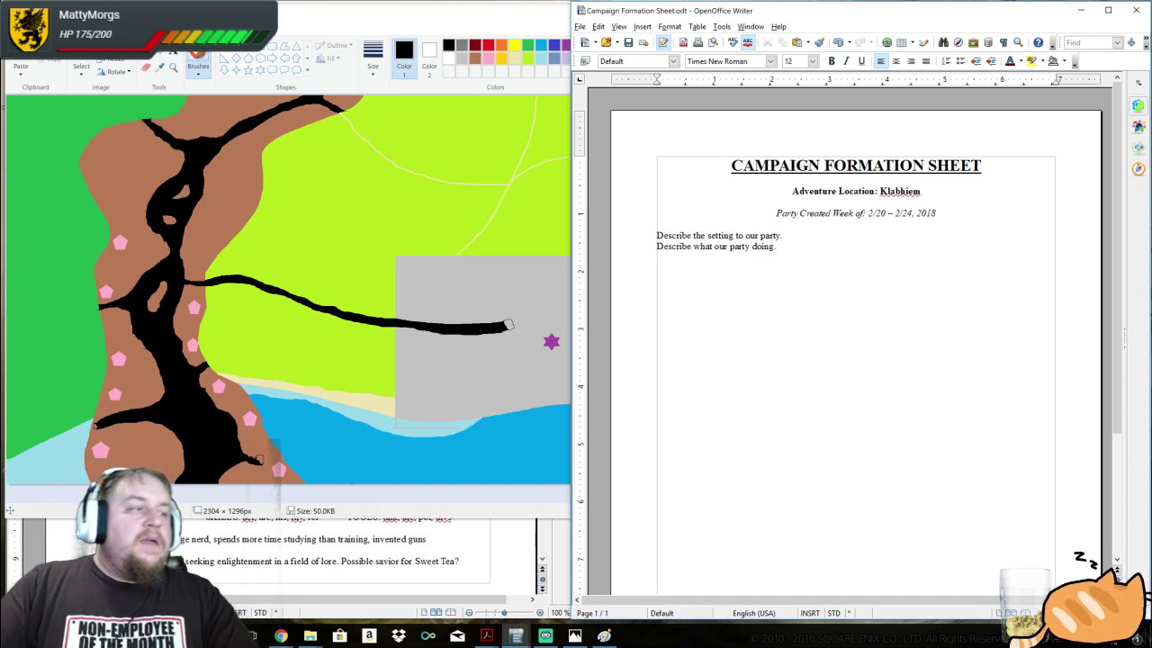
# Bring the party roster up beside the campaign sheet and add the indented line "Base: Lux's upstart shrine." to the sheet
pyautogui.hotkey('alt', 'Tab')
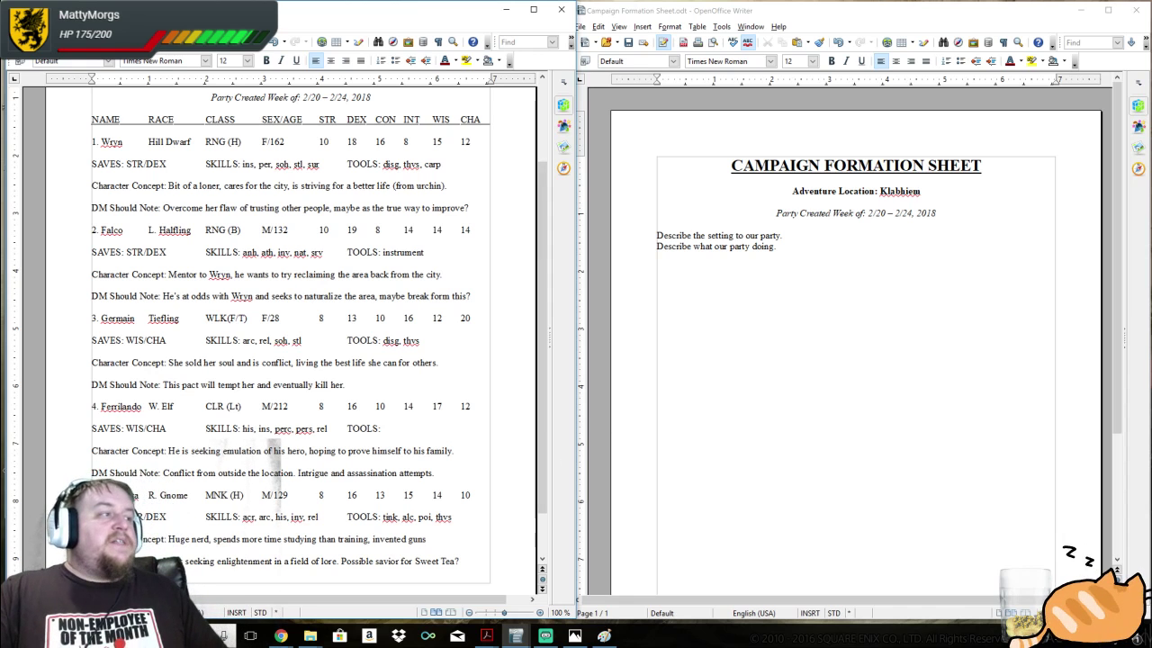
pyautogui.hotkey('alt', 'Tab')
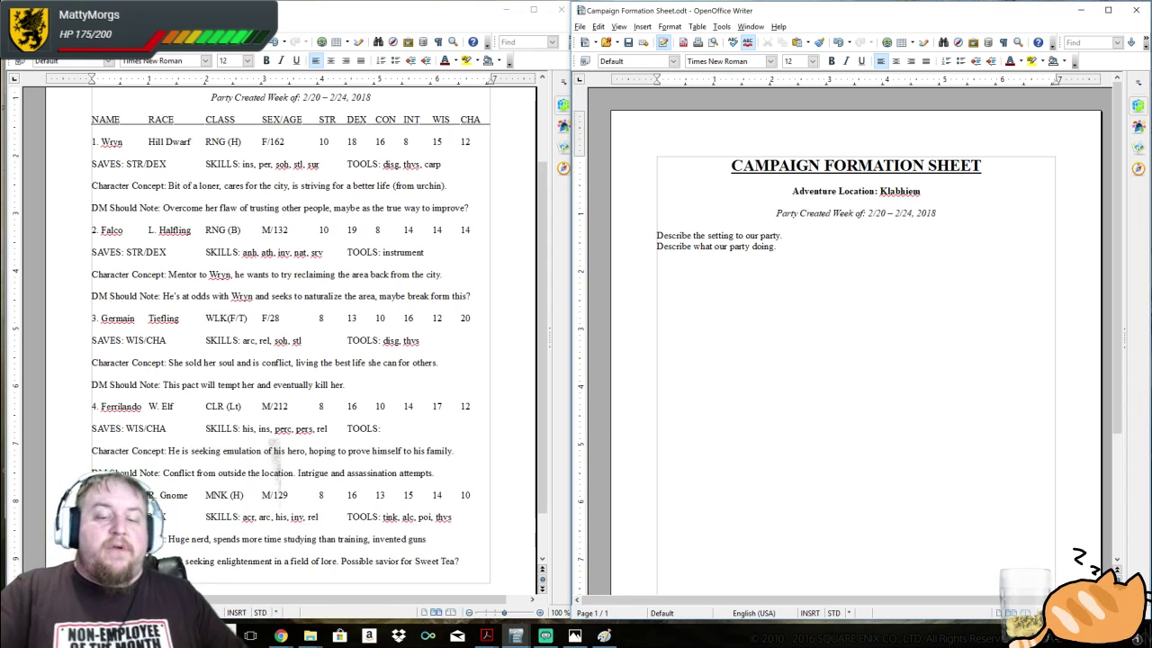
pyautogui.write('Base: ')
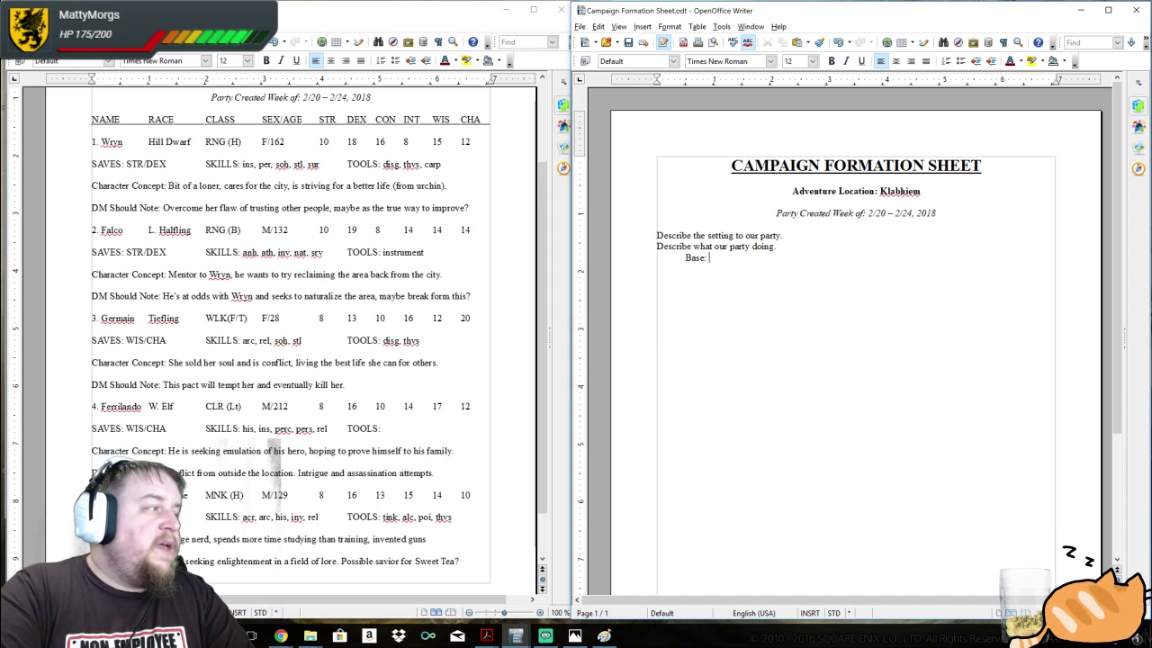
pyautogui.write("Lux's ")
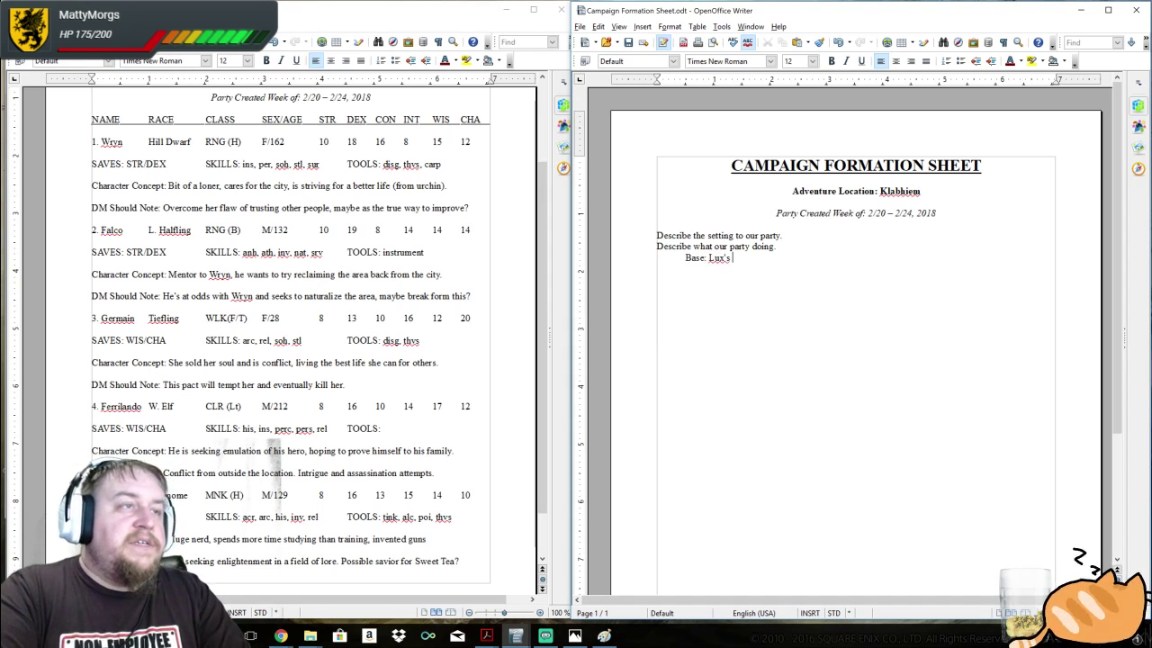
pyautogui.write('upstart ')
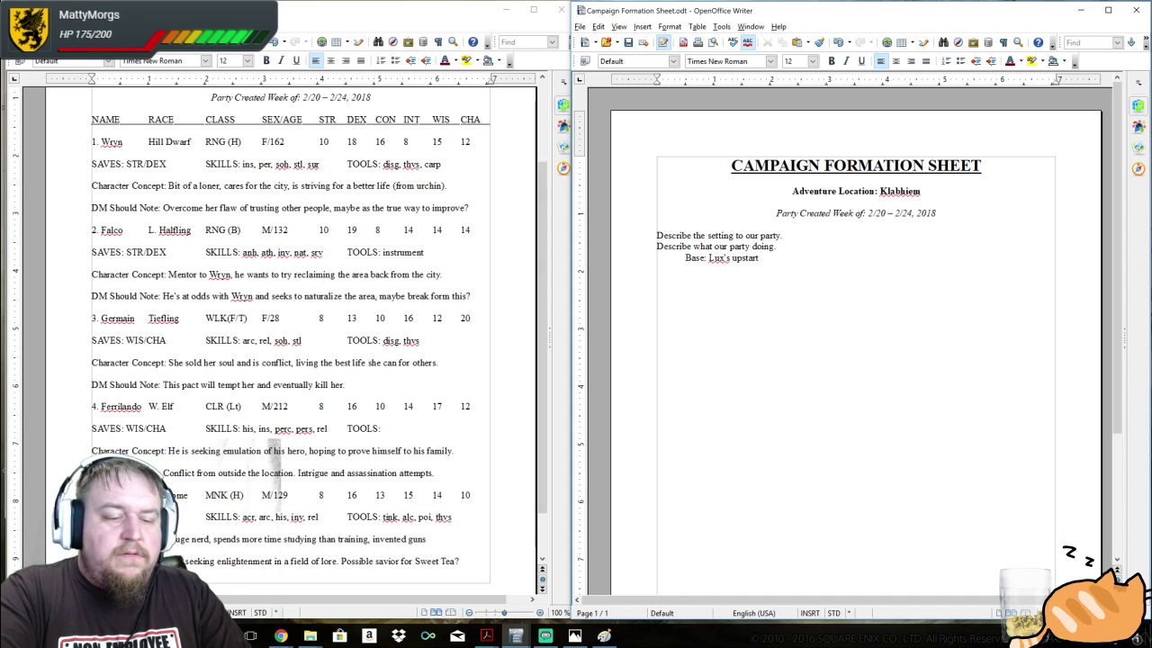
pyautogui.write('shrine.')
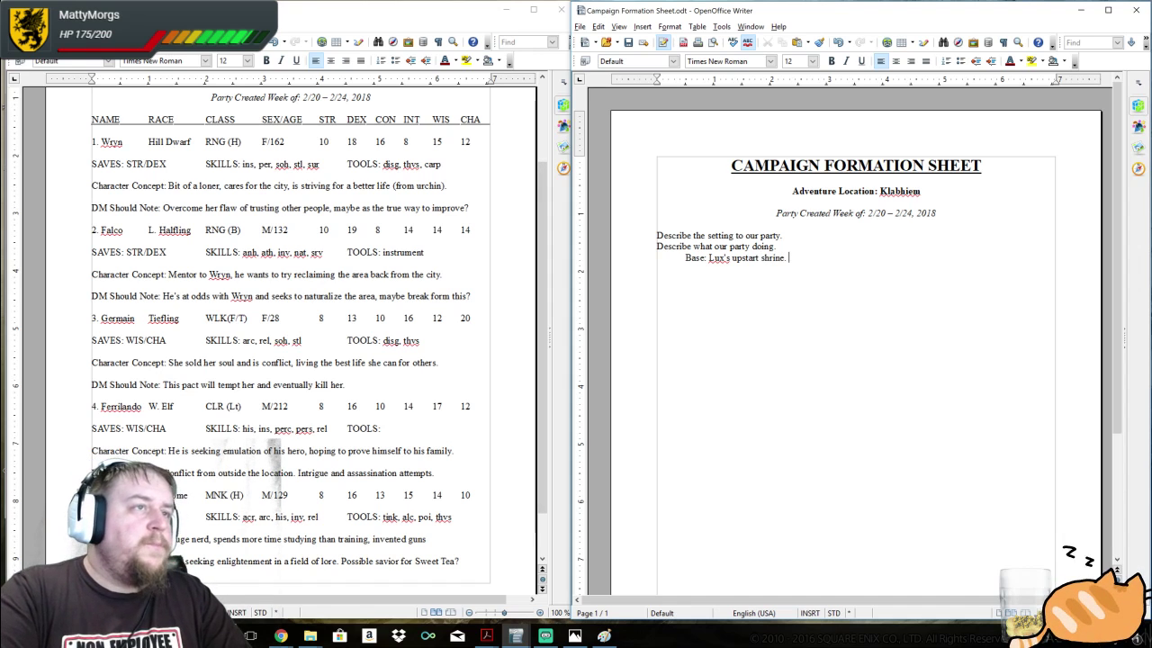
pyautogui.press('BackSpace')
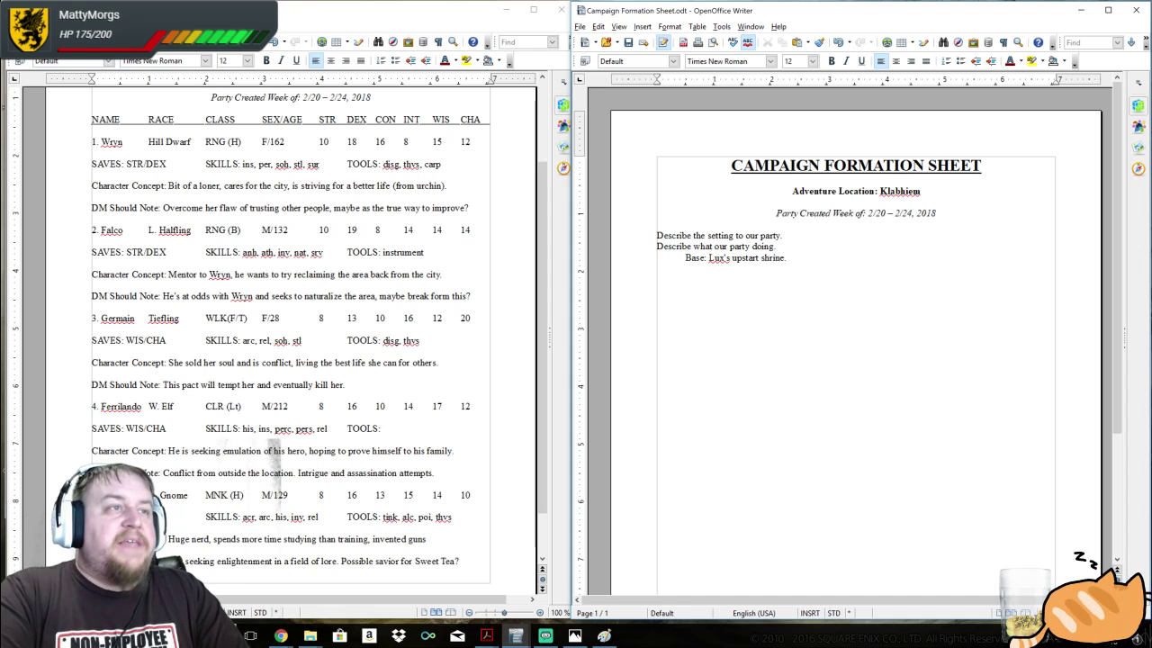
# Continue the Base line with "Introduce Germain here. Germain will know Wryn, Wryn will know Falco."
pyautogui.write('Introduce Germain here.')
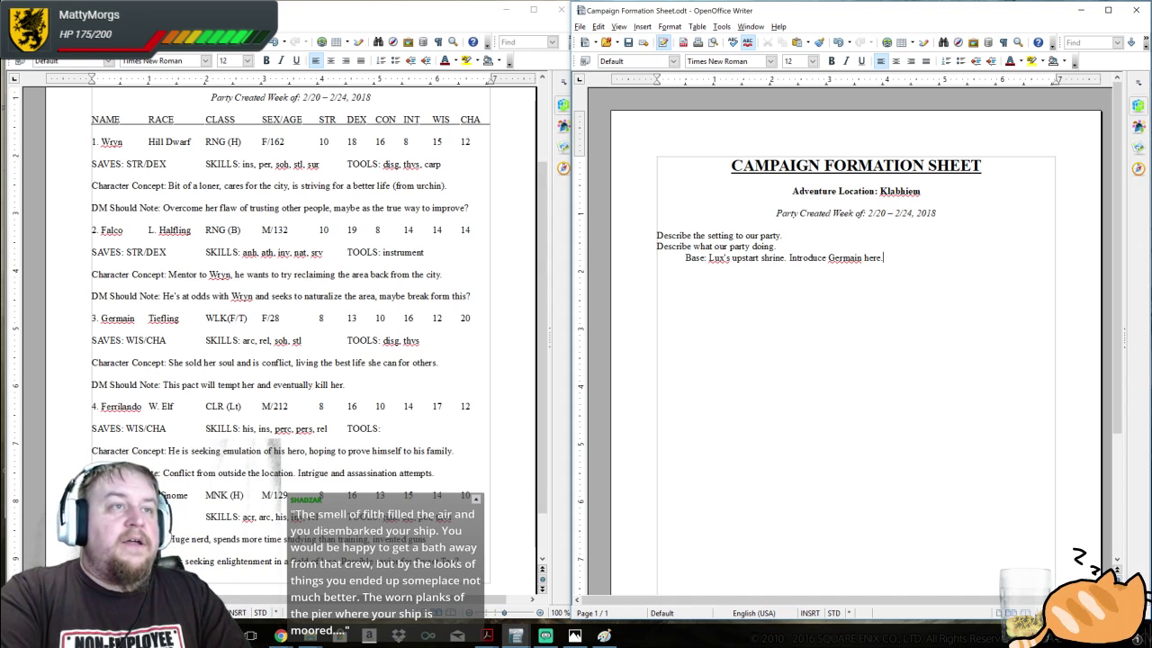
pyautogui.write('Germain will know')
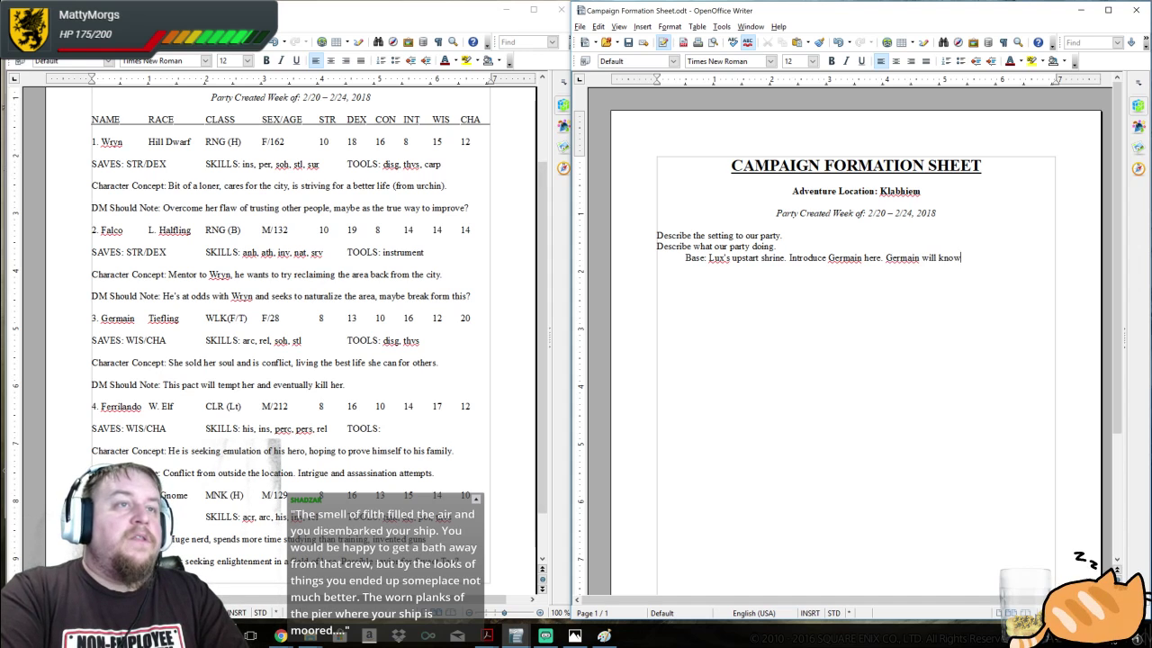
pyautogui.write(' Wryn')
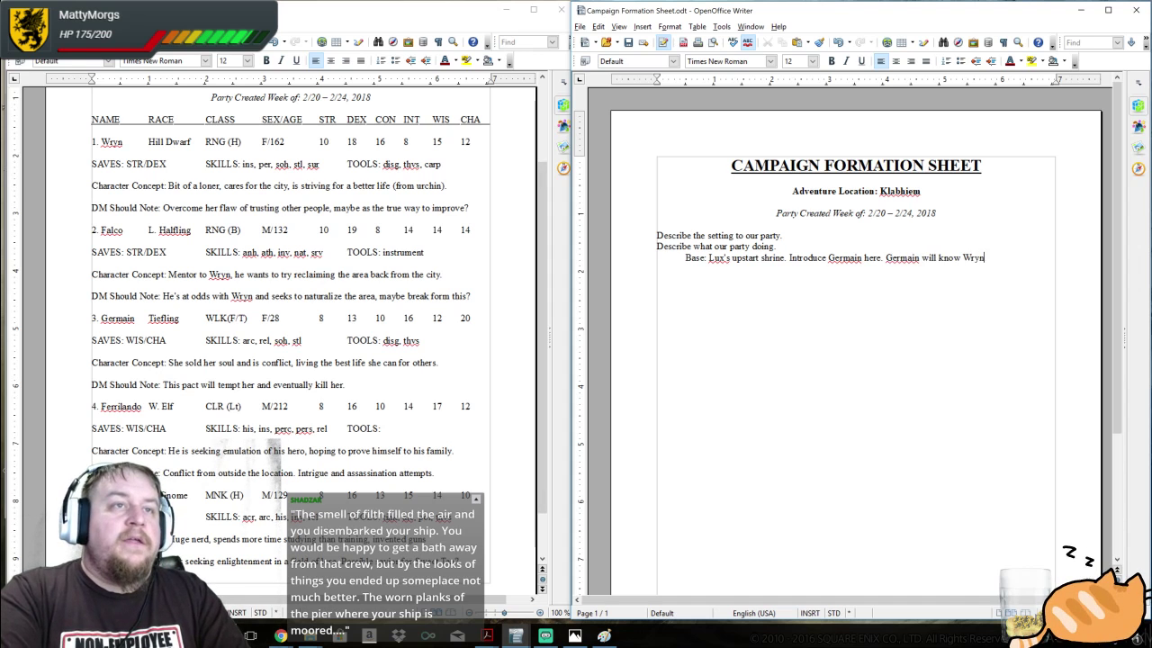
pyautogui.write(', Wryn wil')
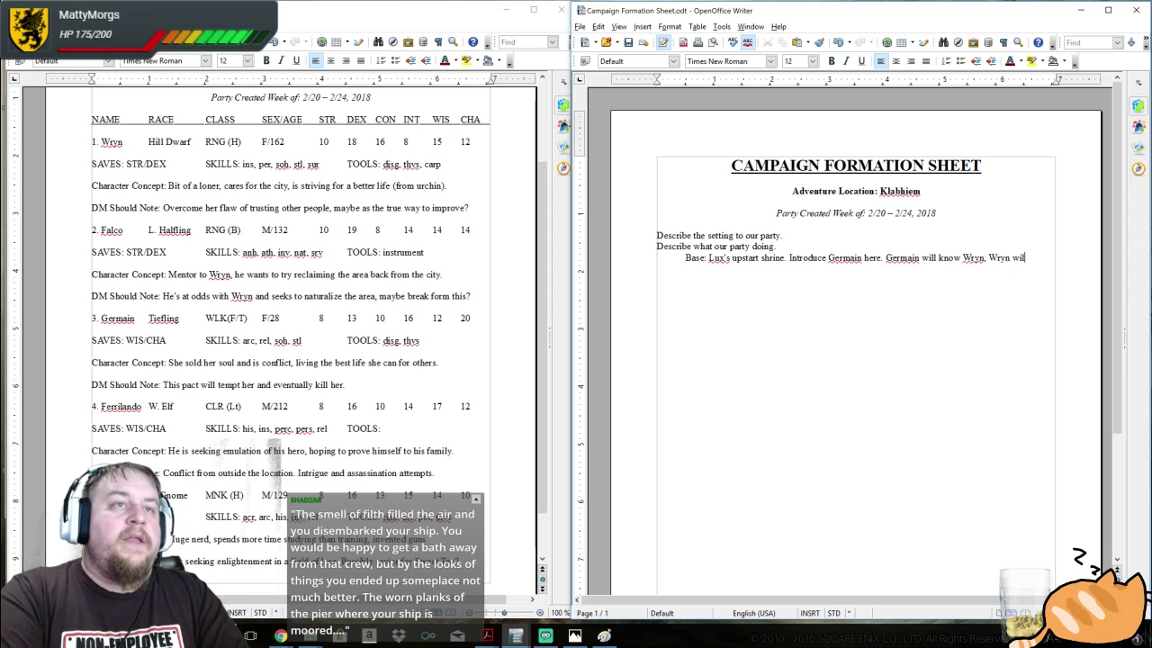
pyautogui.write('l know')
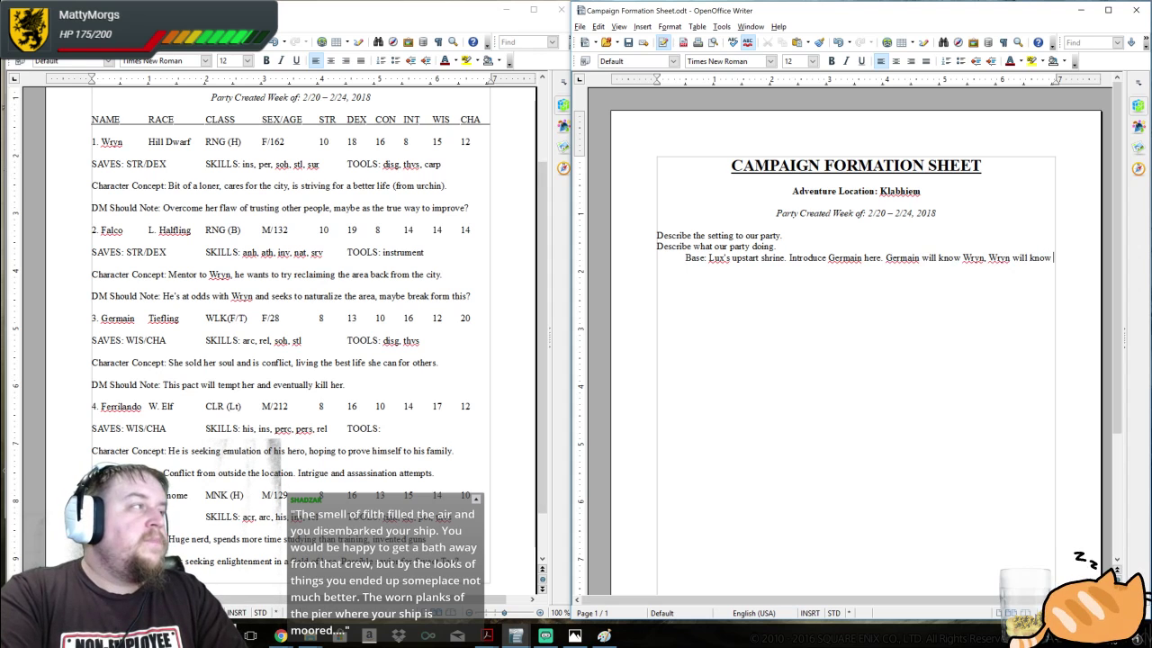
pyautogui.write('Falco')
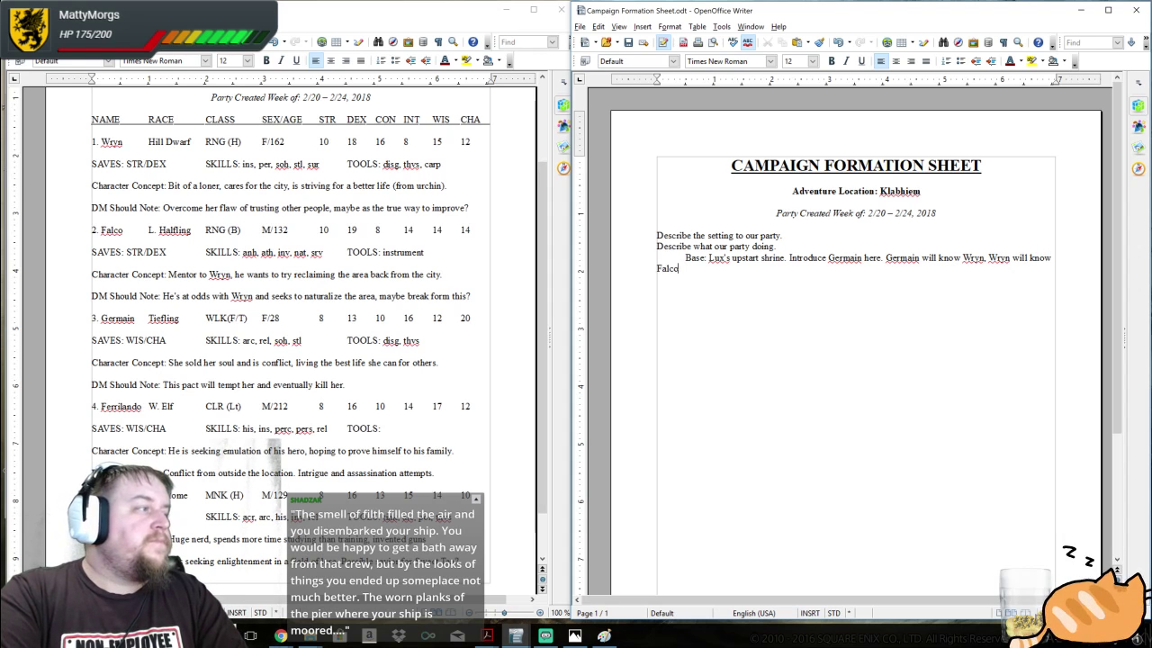
pyautogui.write('.')
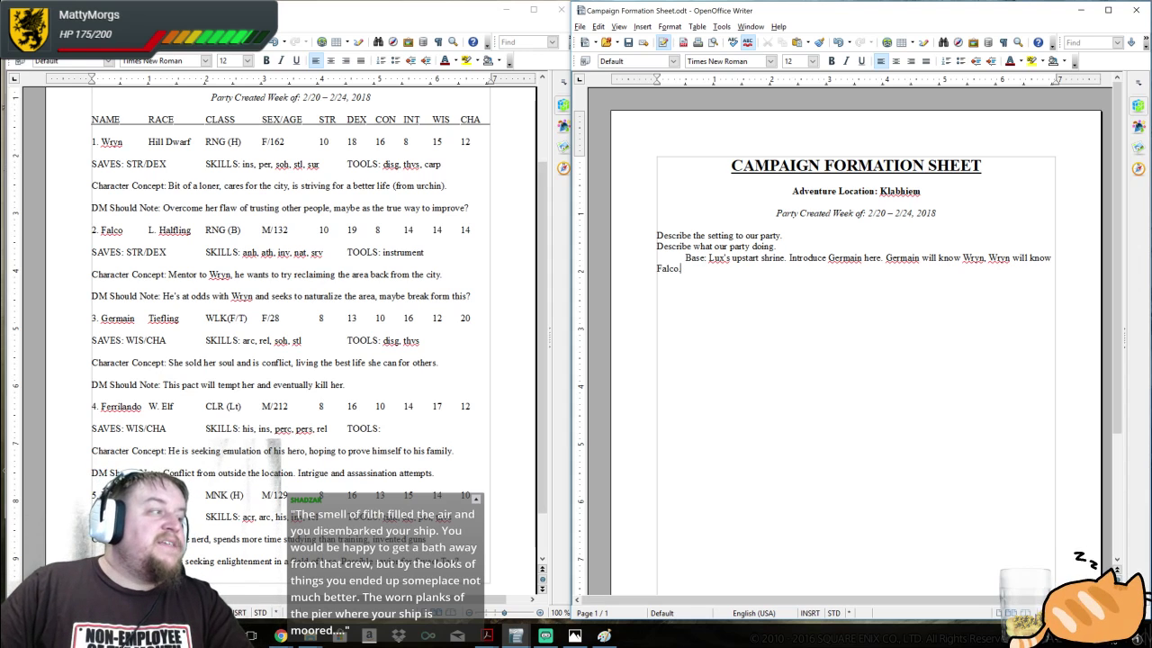
# Indent the Base note's second line and continue it with "Bombatta has come to the shrine, hearing of a follower of light, and seeks supplies."
pyautogui.press('Tab')
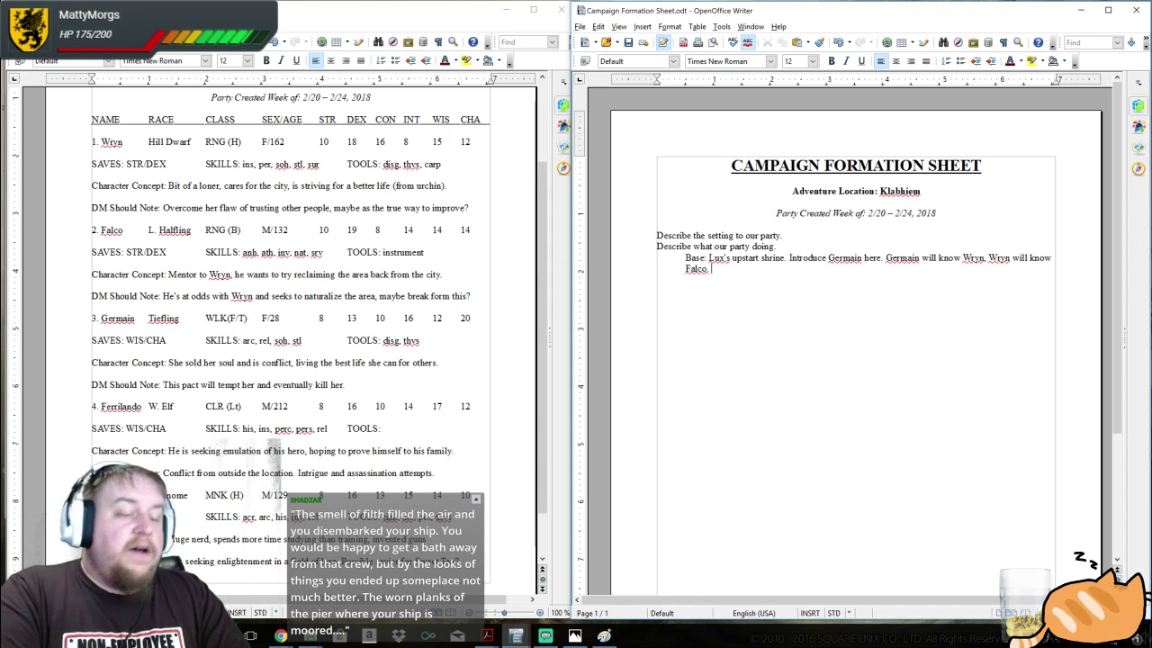
pyautogui.write('Bombatta')
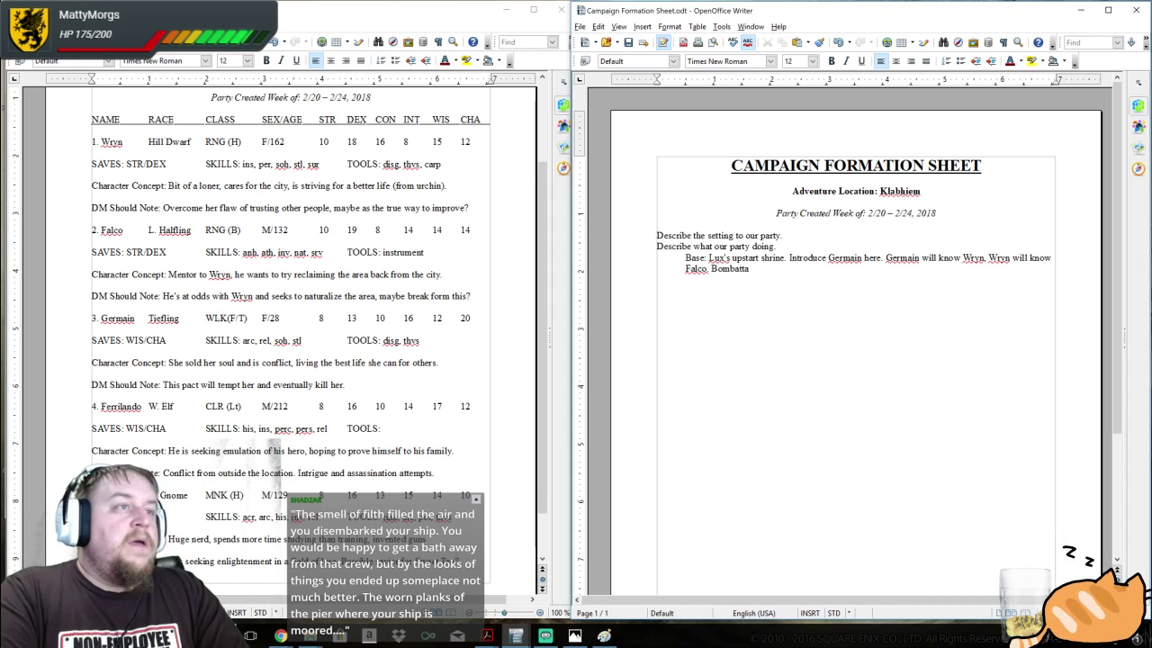
pyautogui.write(' has come to the s')
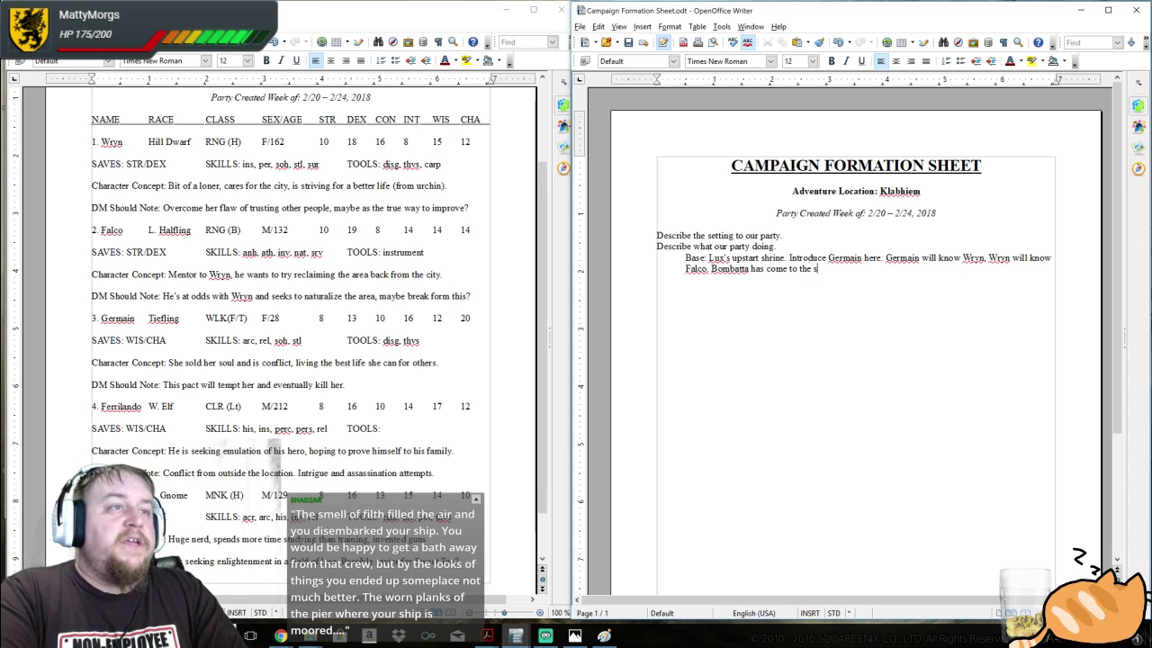
pyautogui.write('hirn')
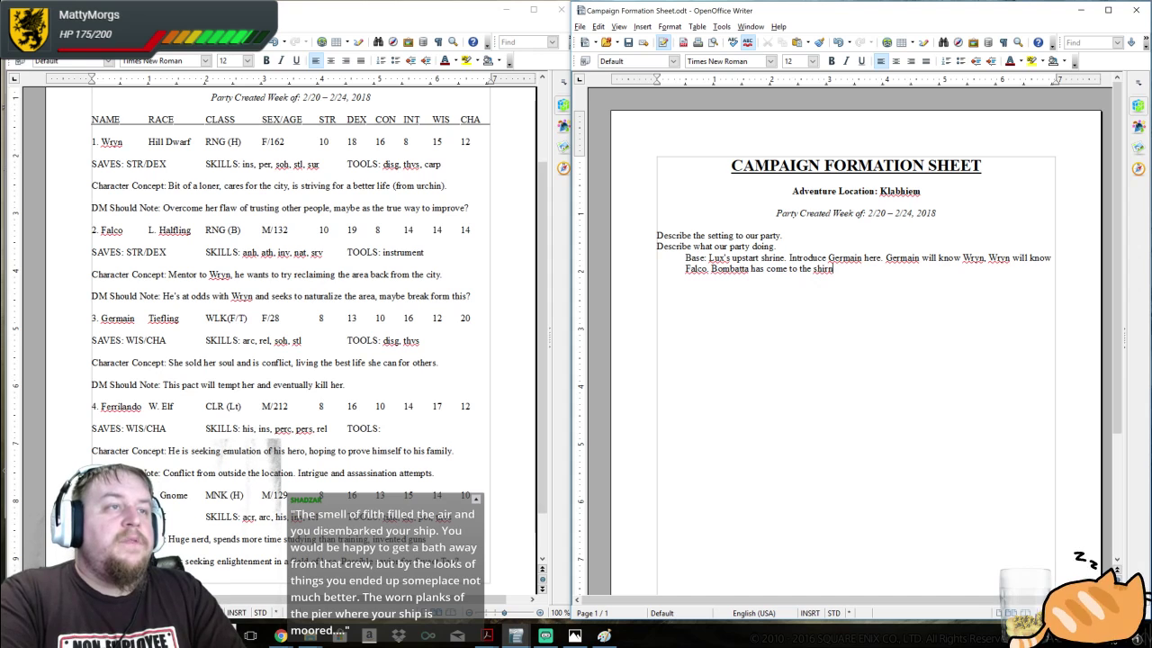
pyautogui.press('BackSpace')
pyautogui.press('BackSpace')
pyautogui.press('BackSpace')
pyautogui.write('rine, hearing')
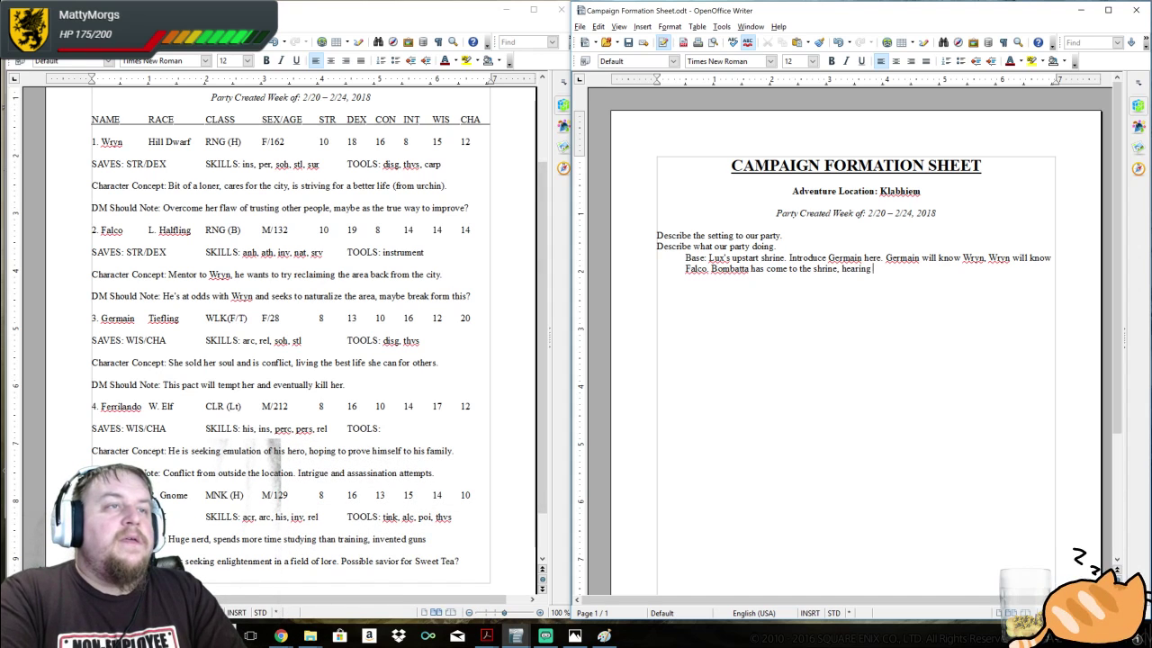
pyautogui.write(' of a follower of light, and seeks supplies.')
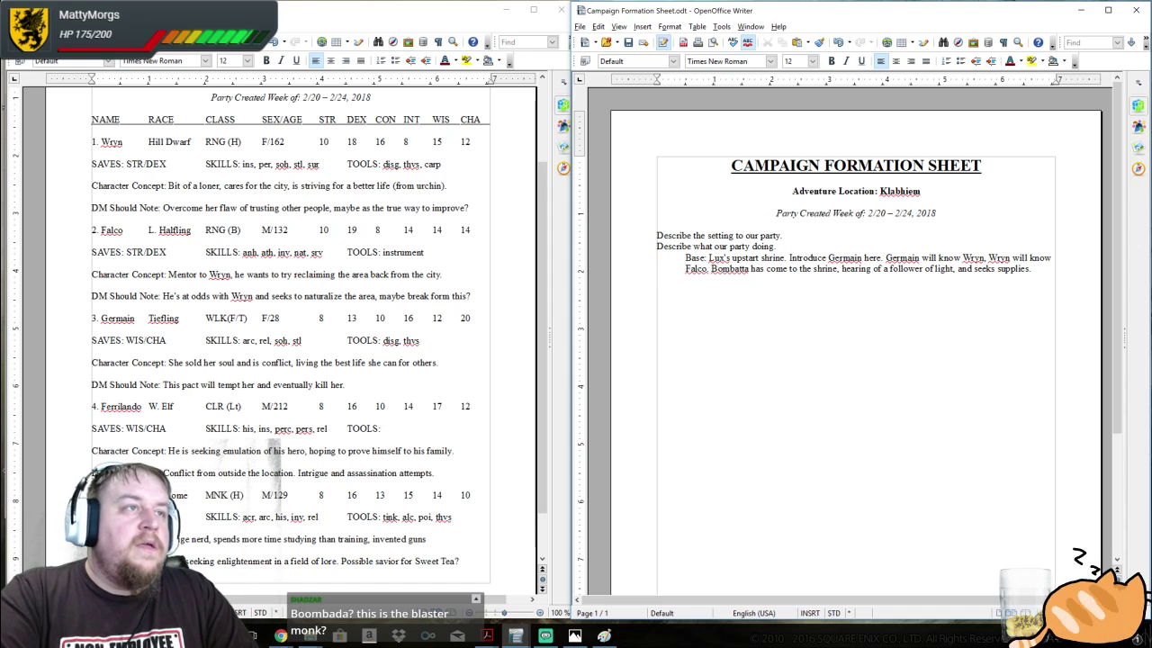
# Add the unindented line "Hook: They go to the mines to meet Falco and obtain some mineral samples." below the Base note
pyautogui.write('Hook.')
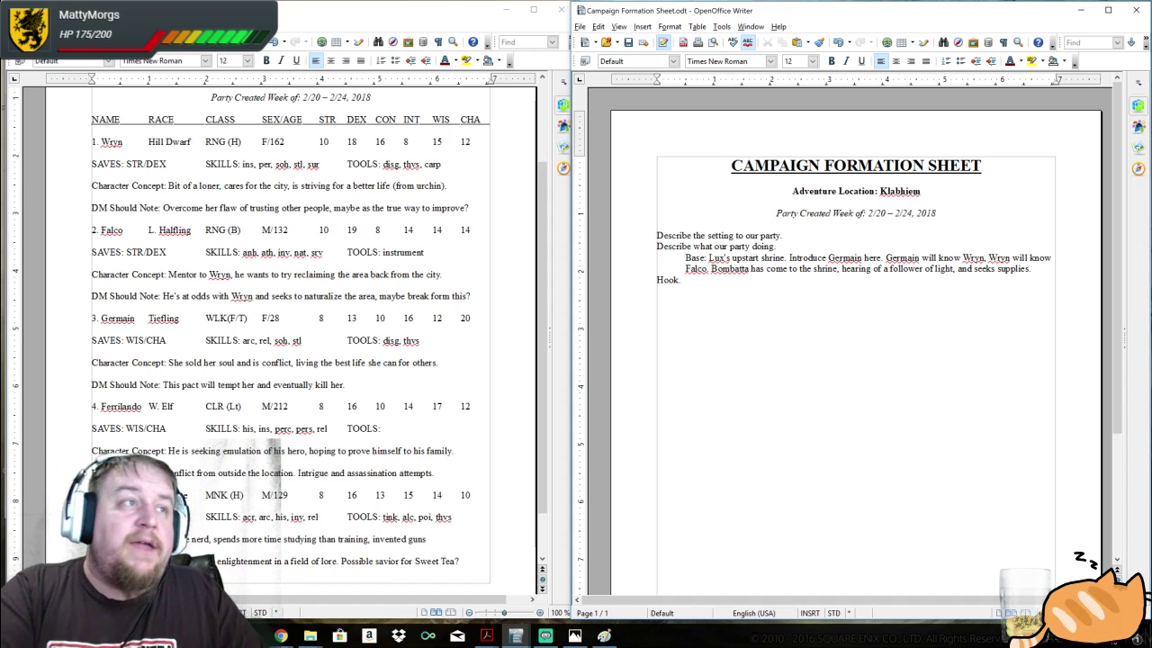
pyautogui.press('BackSpace')
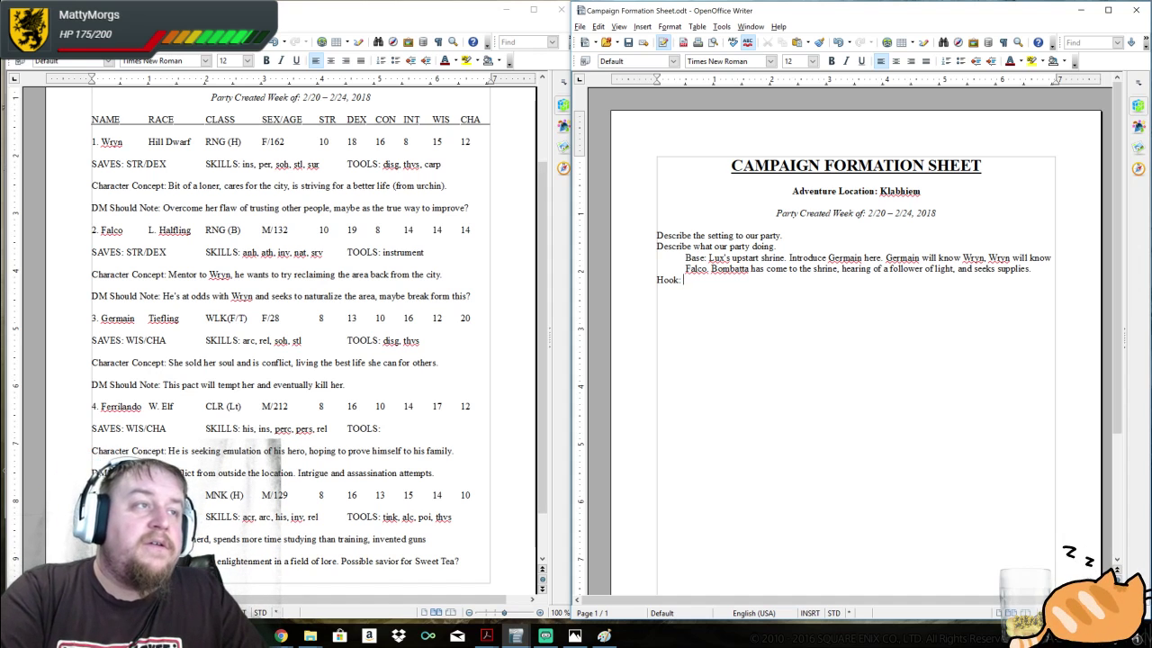
pyautogui.write('They go')
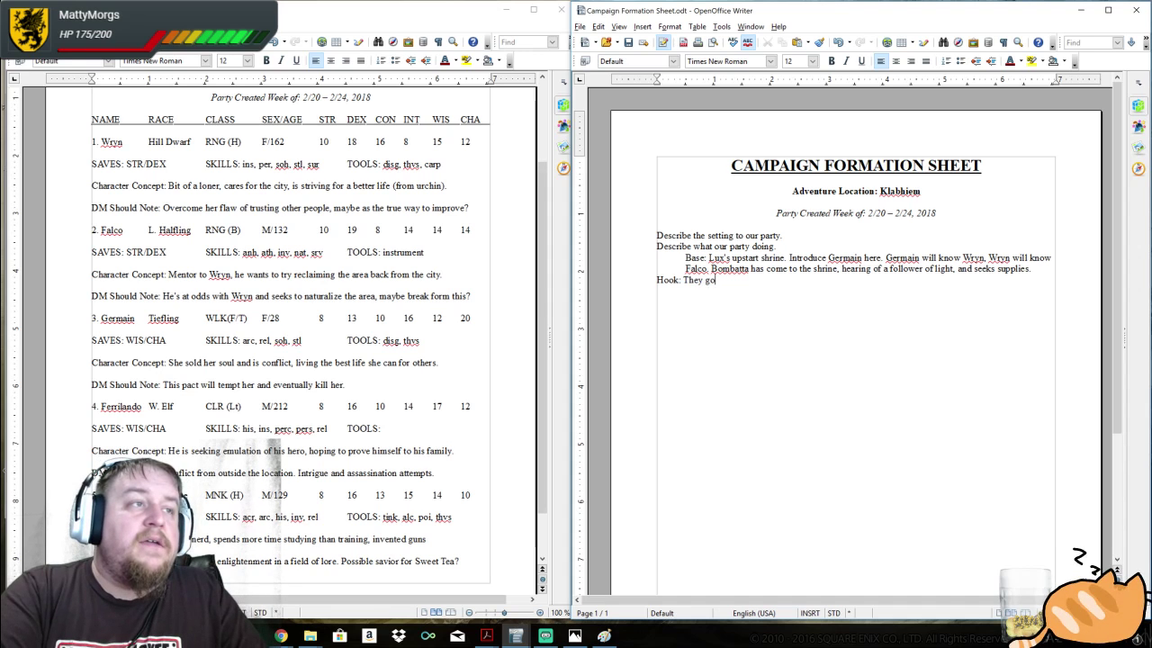
pyautogui.write(' to the mines to meet ')
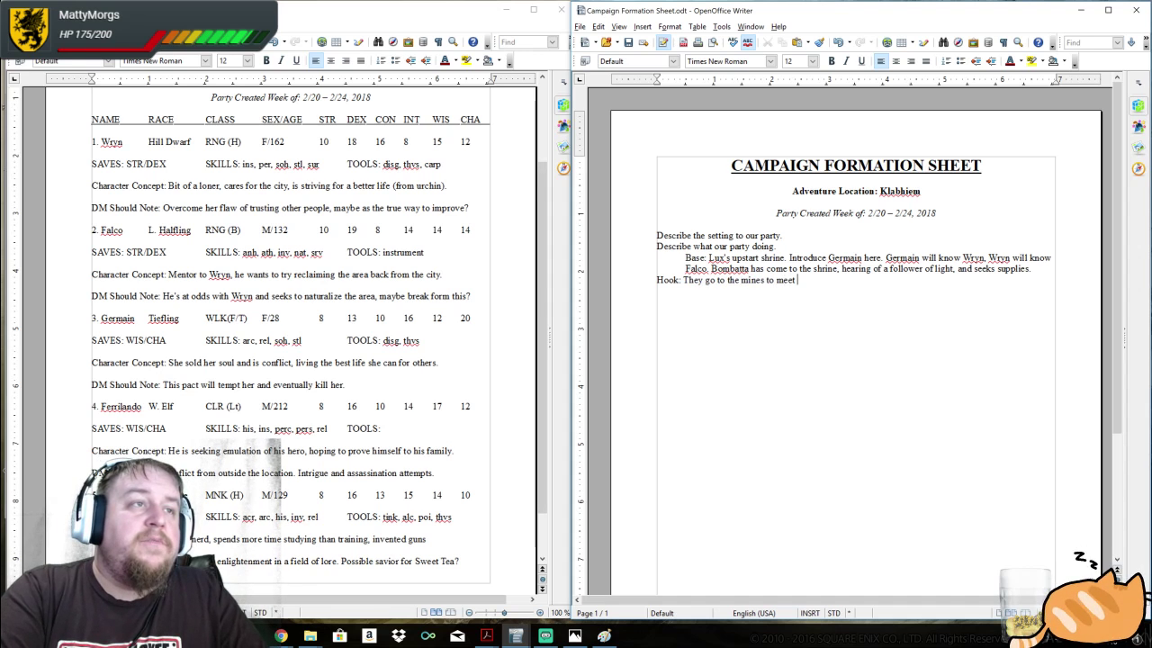
pyautogui.write('Falco')
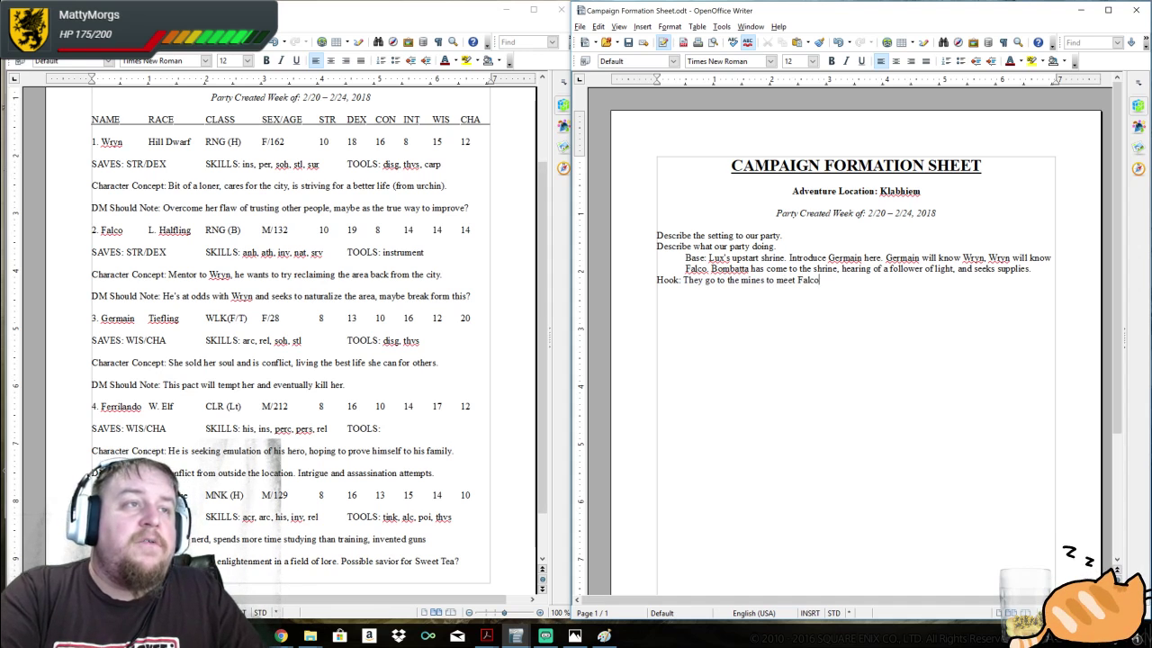
pyautogui.write('and obtain some ')
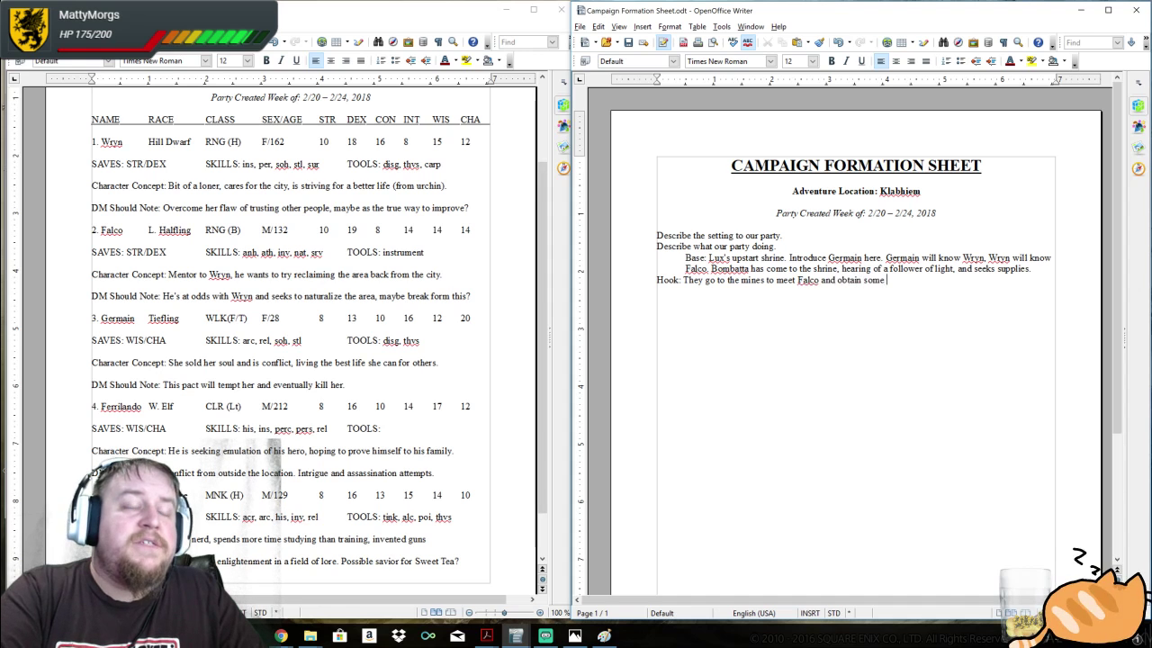
pyautogui.write('mineral samples.')
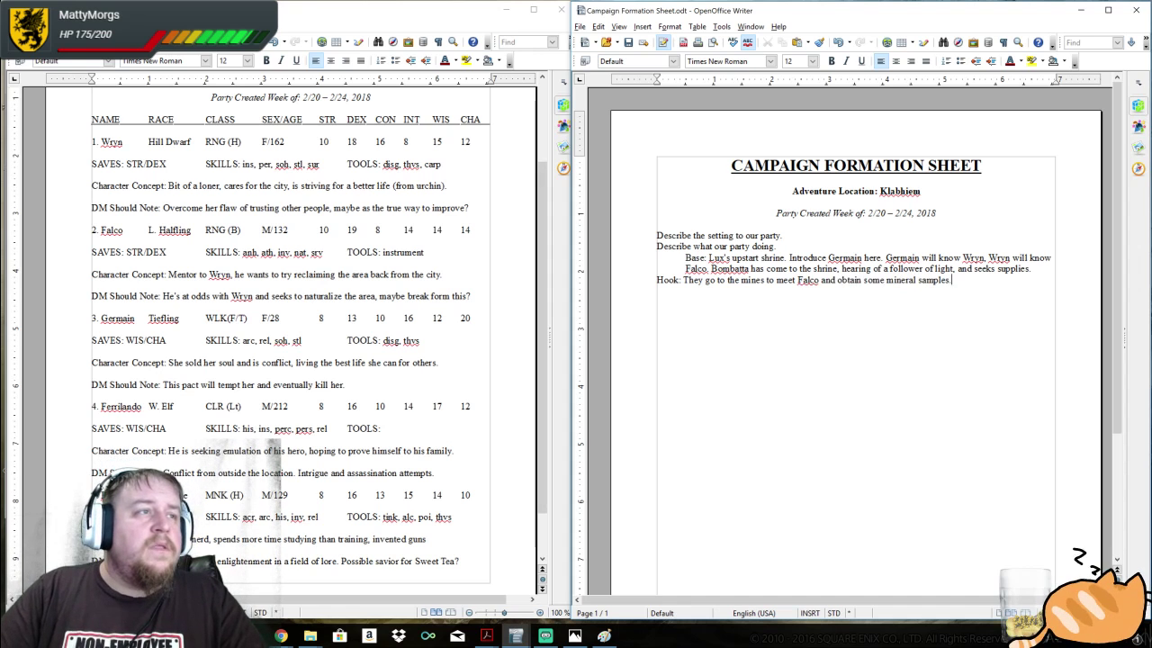
# Separate the existing notes with blank lines and append "Encounter along the way." to the Hook line
pyautogui.press('Return')
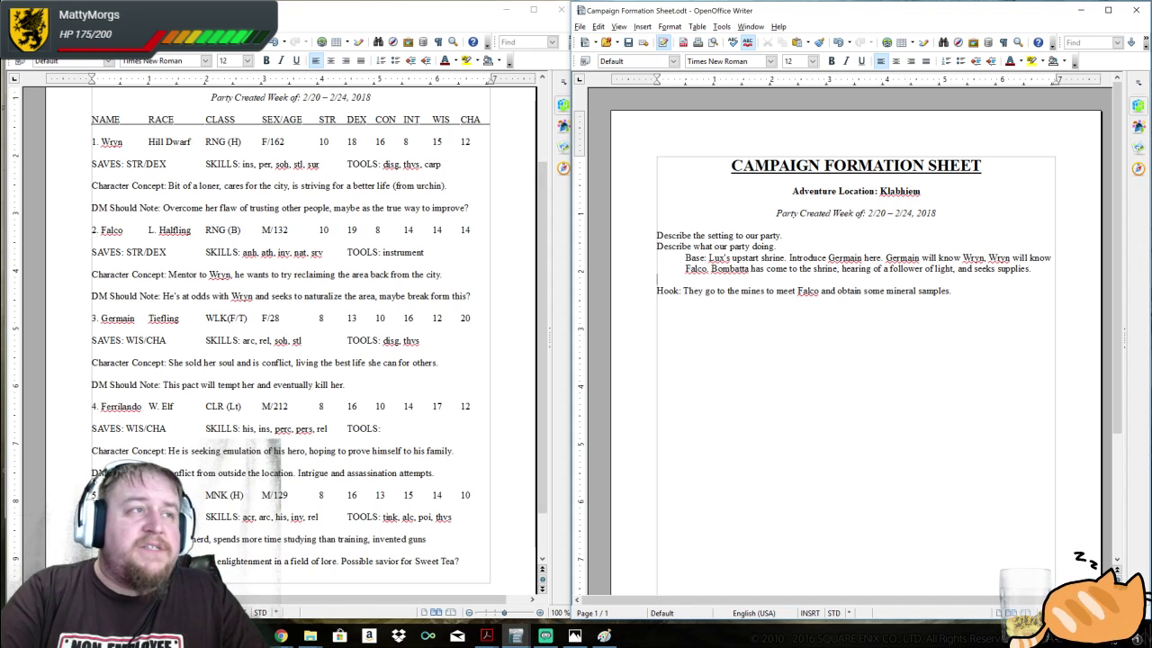
pyautogui.press('Return')
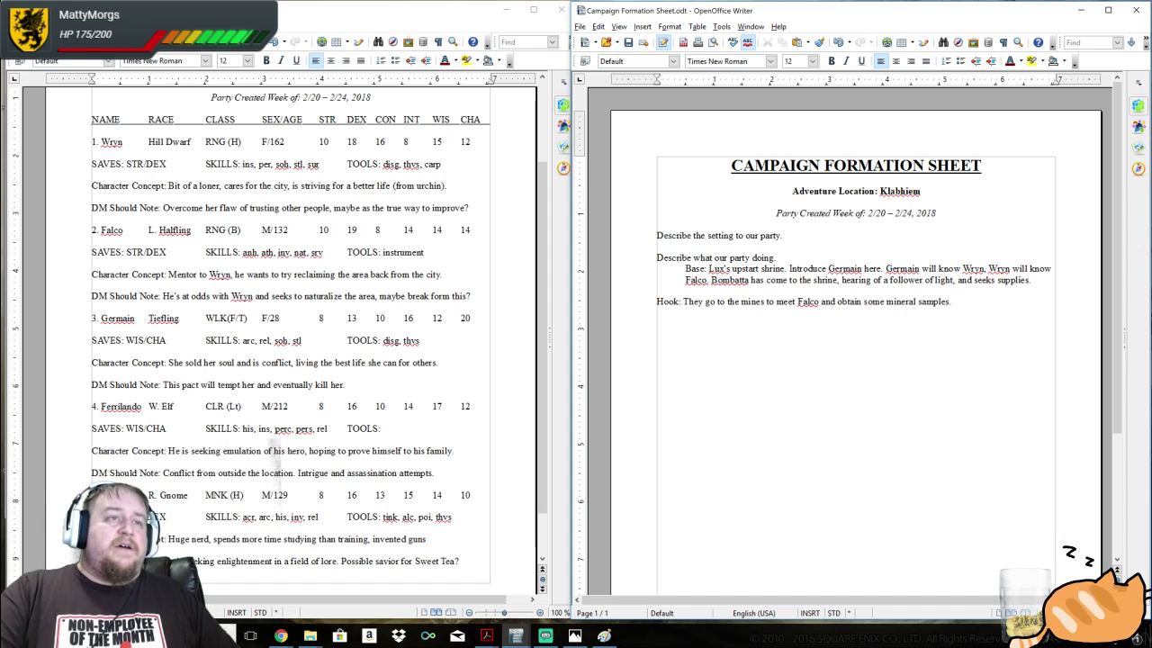
pyautogui.click(117, 406)
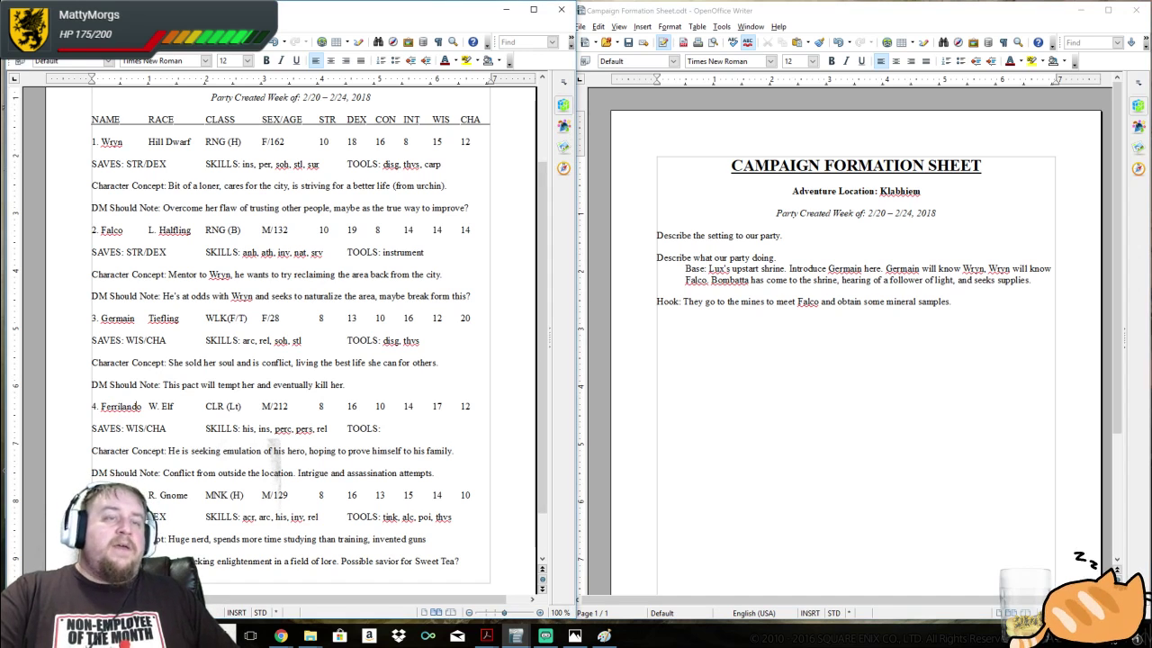
pyautogui.click(951, 302)
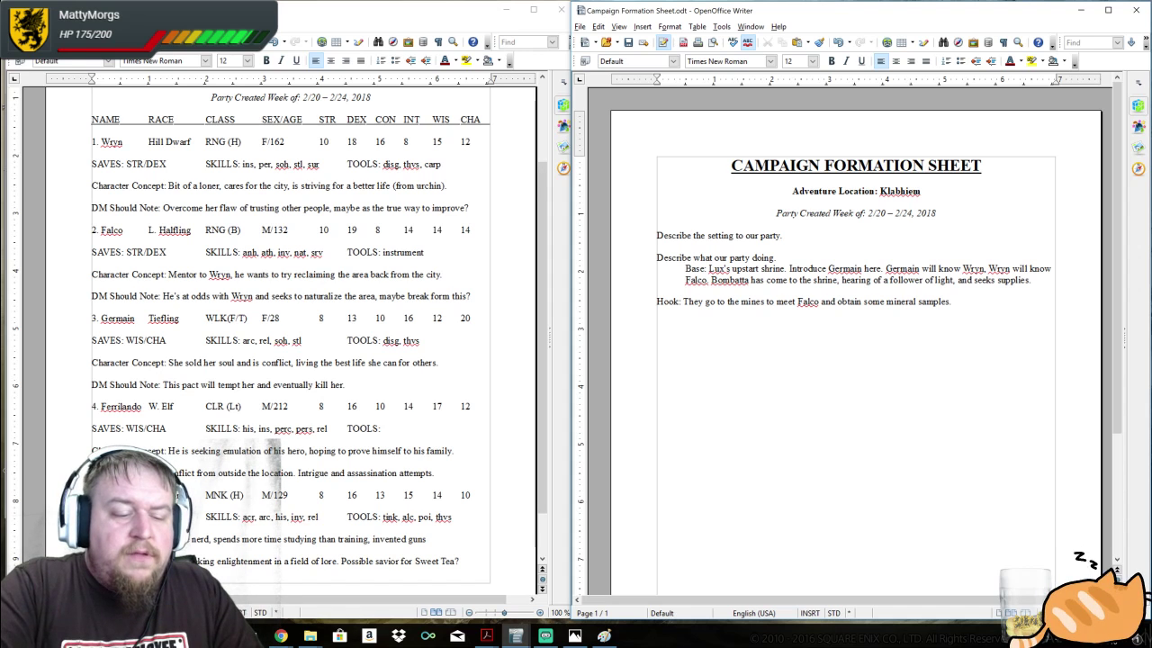
pyautogui.write('Encounter along the way.')
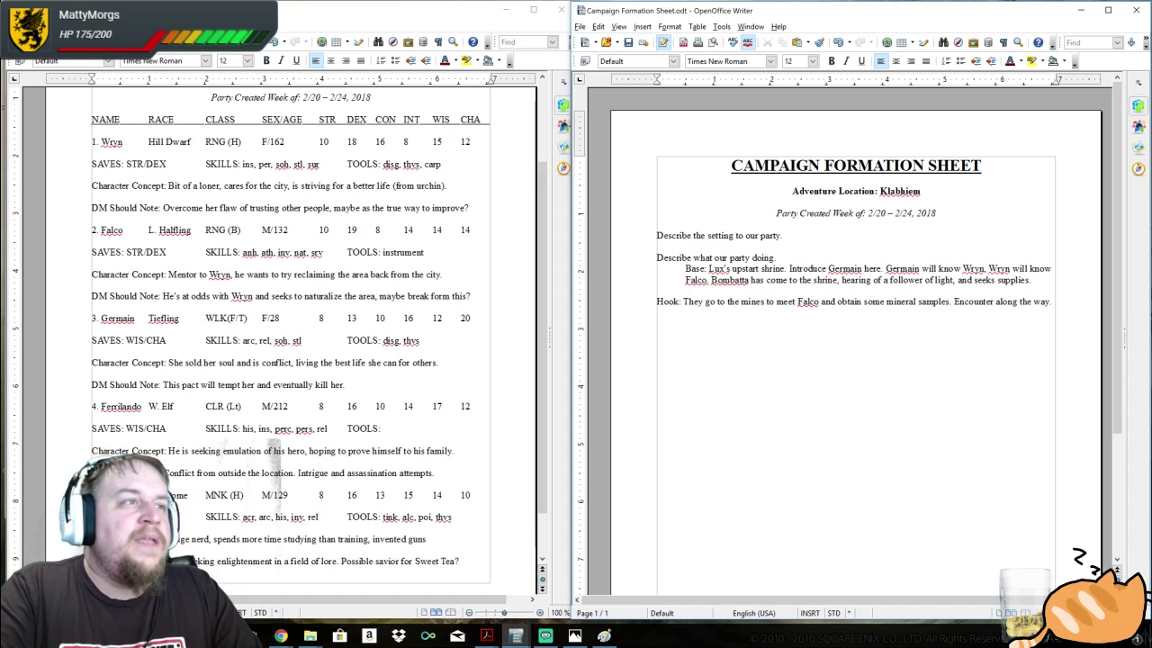
# Below the Hook, after a blank line, add "First big conflict: They have to rescue miners from a collapsed tunnel."
pyautogui.press('Return')
pyautogui.press('Return')
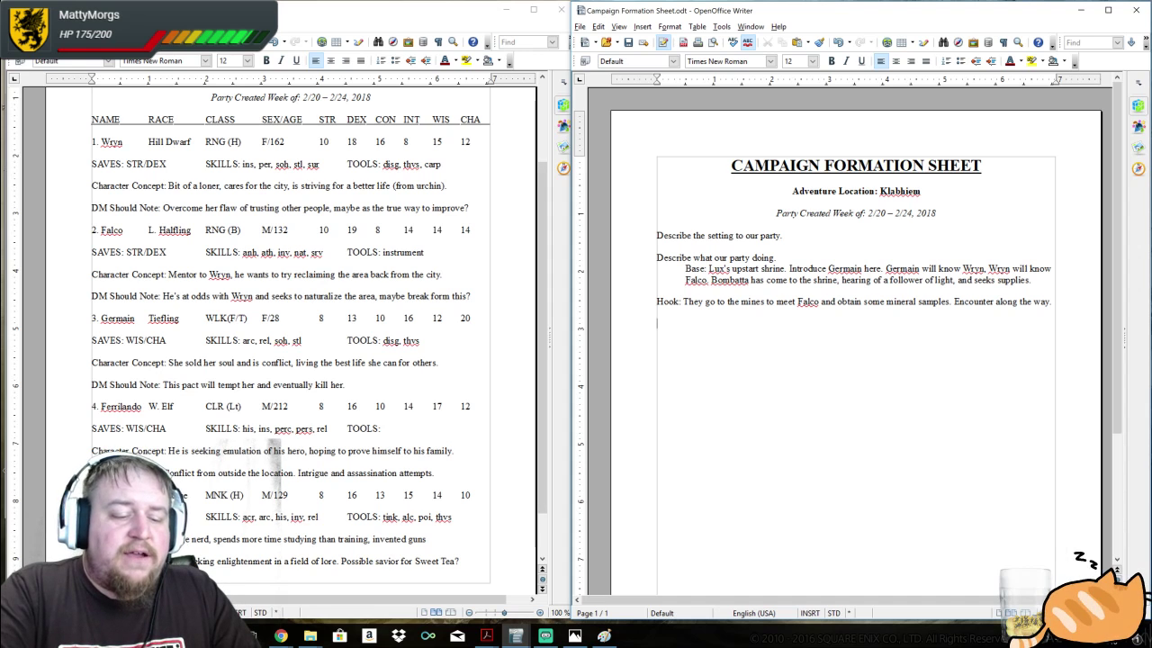
pyautogui.write('First big ')
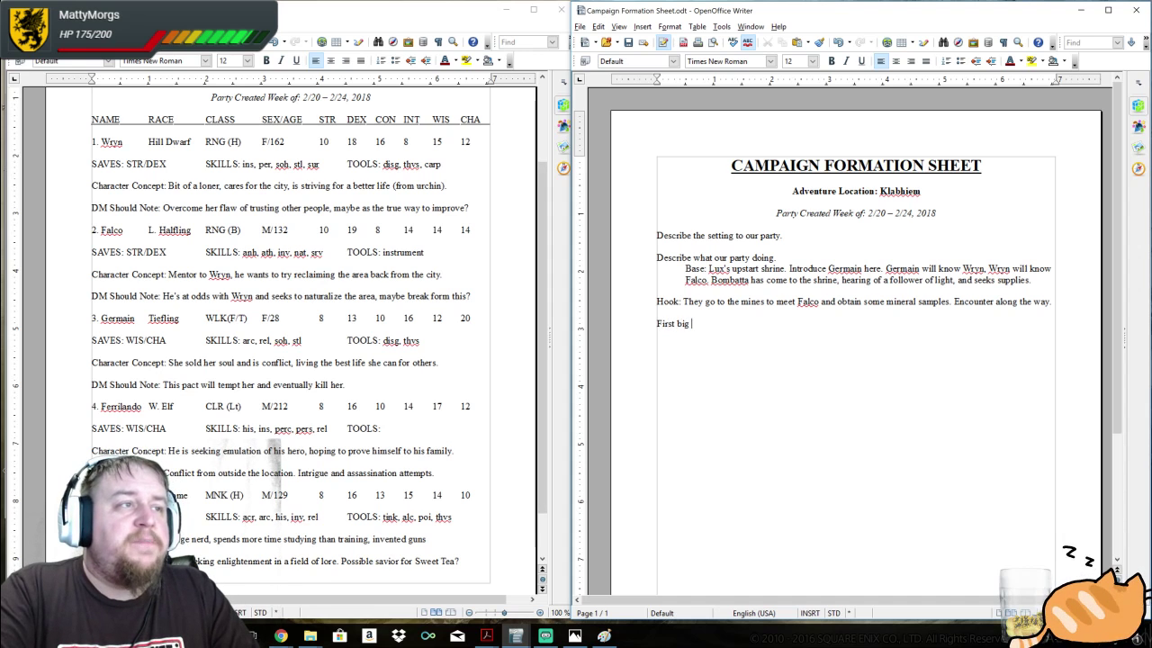
pyautogui.write('conflict:')
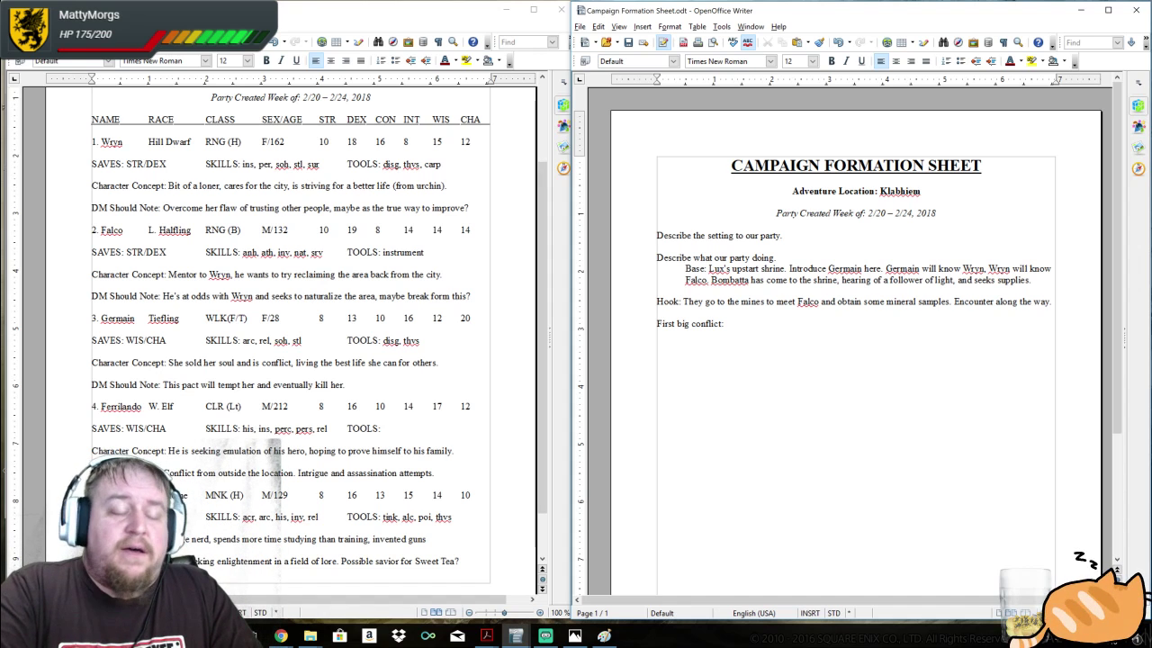
pyautogui.write('They have to r')
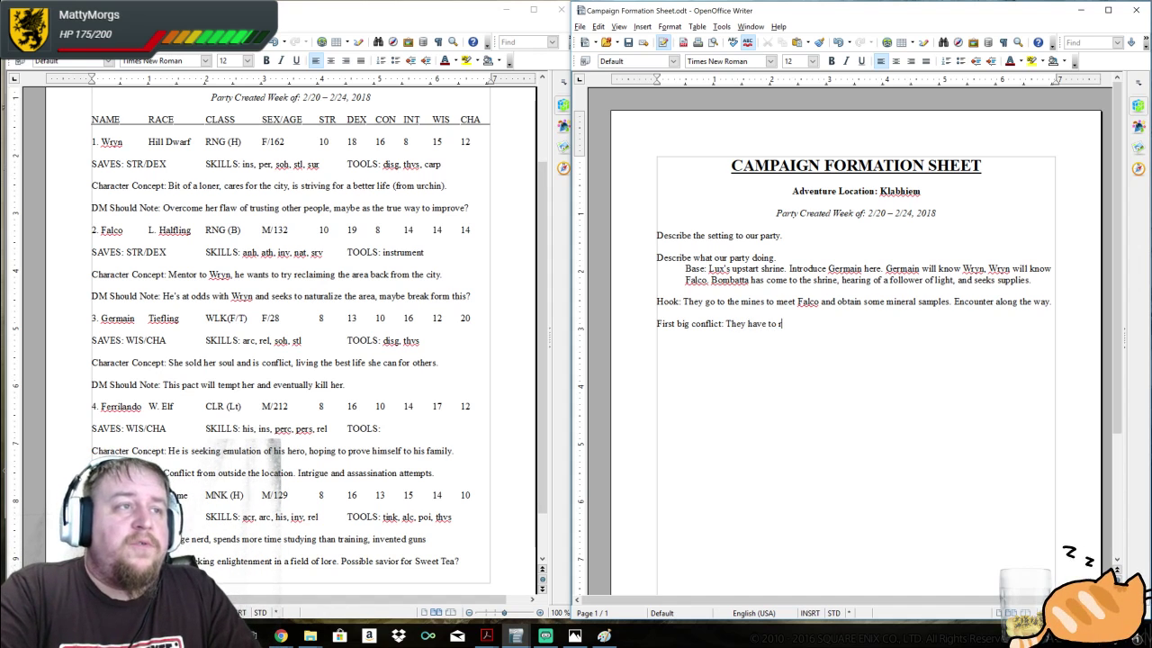
pyautogui.write('escue ')
pyautogui.write('miners from a collap')
pyautogui.write('ses')
pyautogui.write(' tunnel.')
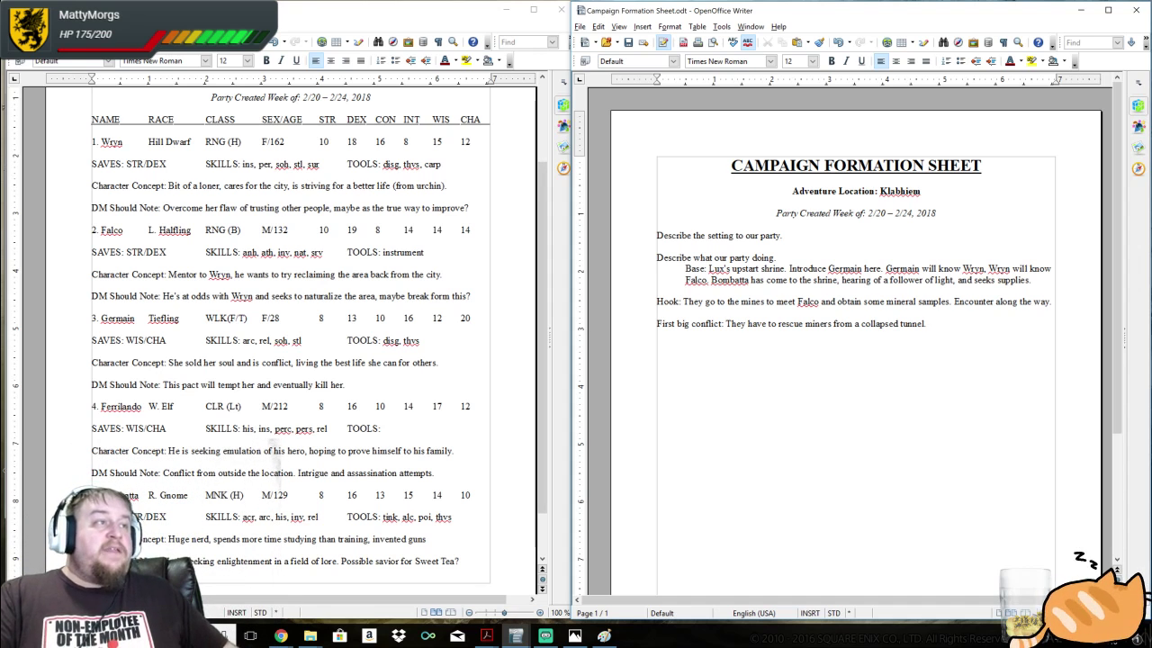
# Check every party member's INT score in the roster, plus Wryn's "carp" and Bombatta's "tink" tool proficiencies
pyautogui.click(406, 141)
pyautogui.click(408, 230)
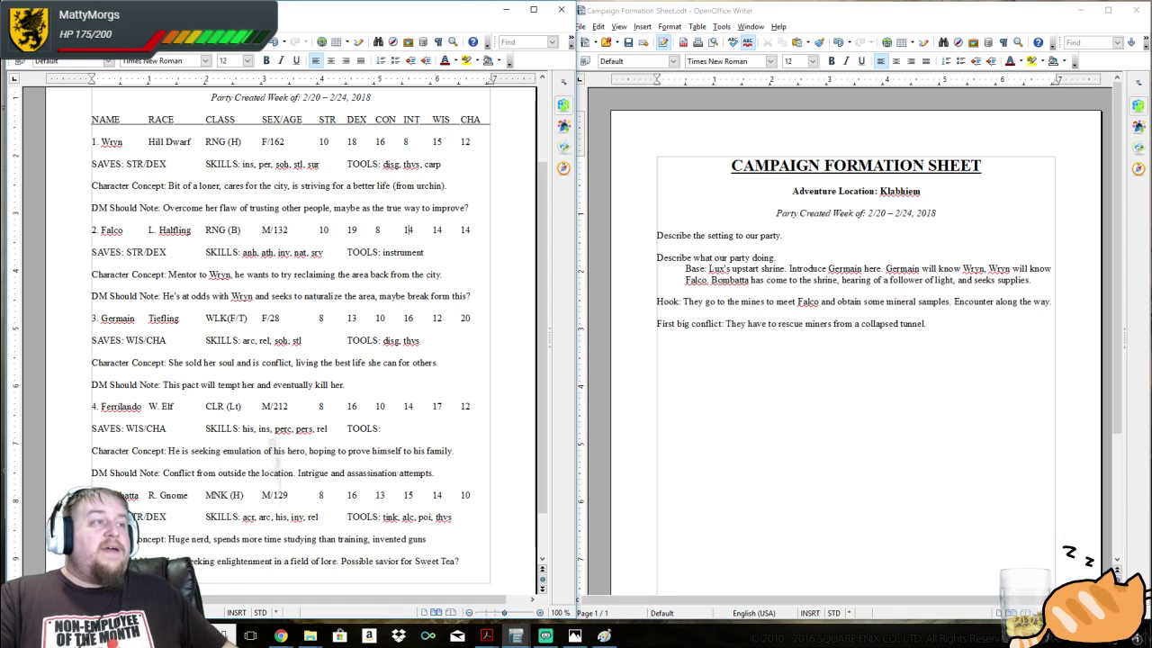
pyautogui.click(407, 318)
pyautogui.click(407, 405)
pyautogui.click(408, 495)
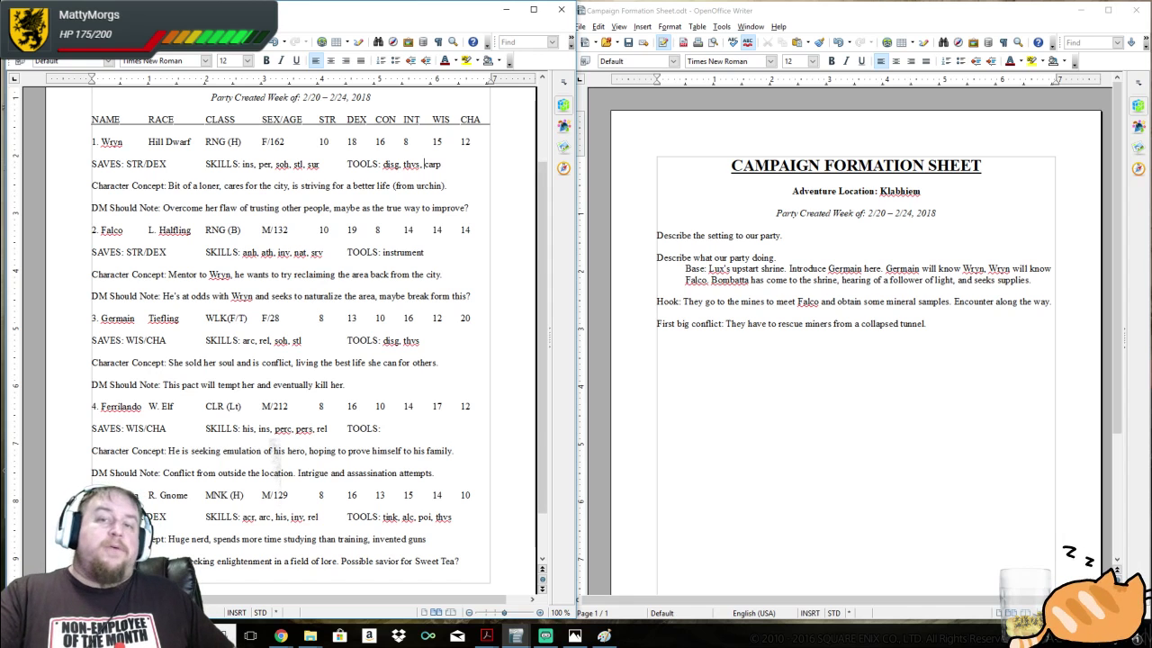
pyautogui.moveTo(424, 164); pyautogui.dragTo(441, 164)
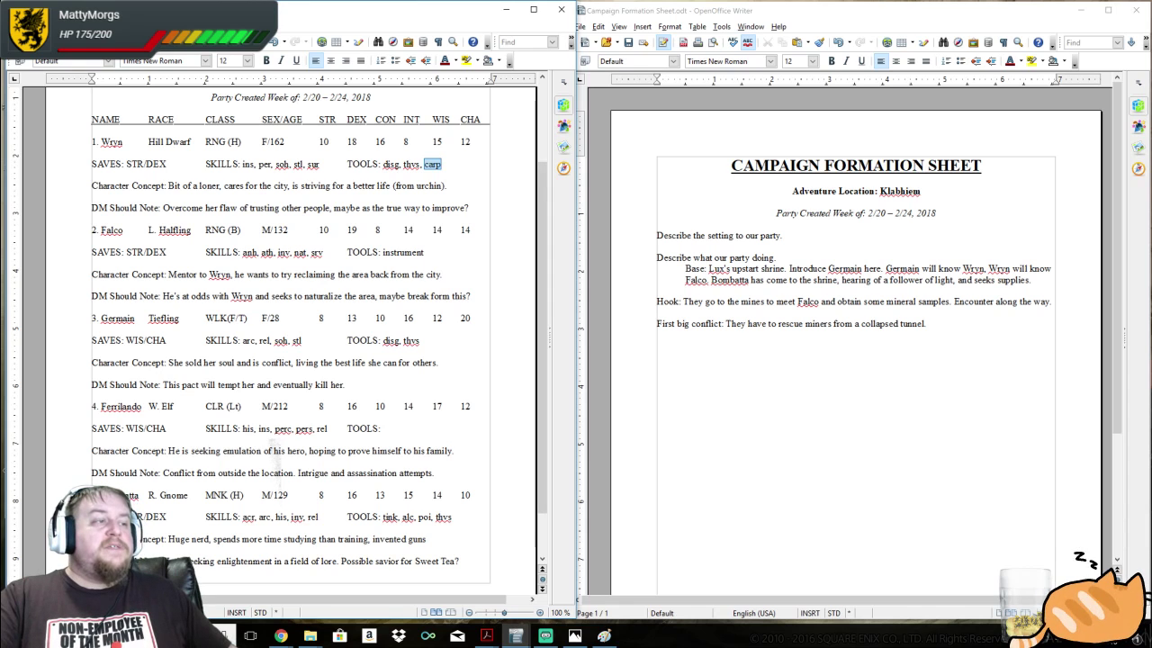
pyautogui.moveTo(382, 517); pyautogui.dragTo(397, 517)
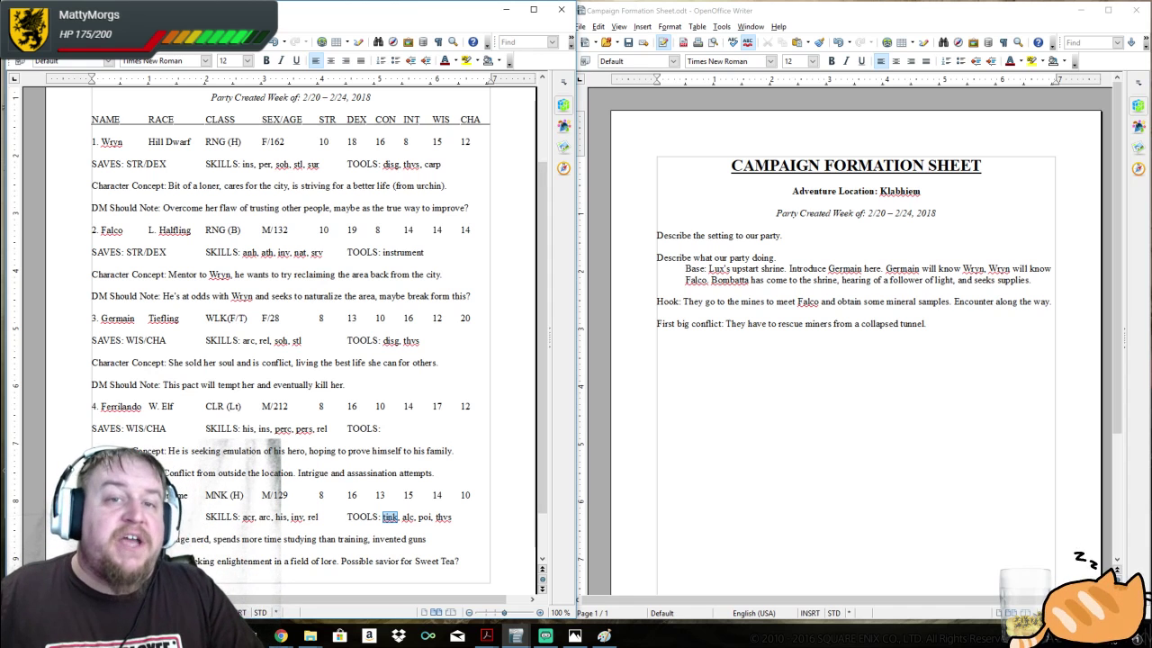
# Below the first big conflict, after a blank line, add the line "Return home: As heroes, relatively bonded."
pyautogui.click(926, 323)
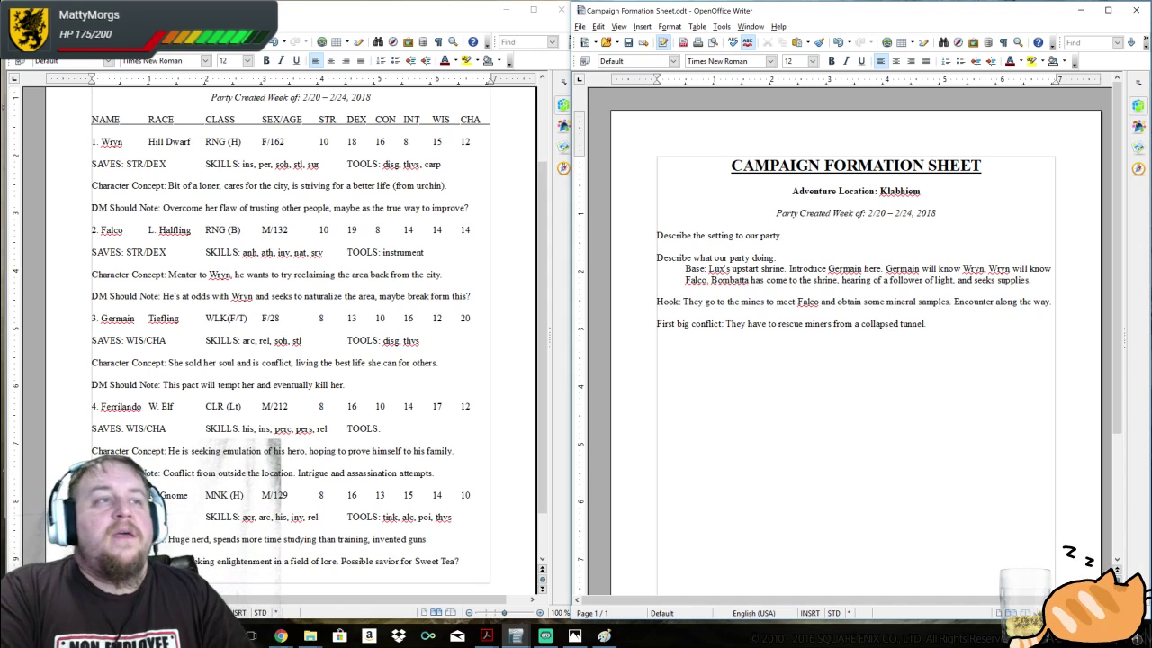
pyautogui.press('Return')
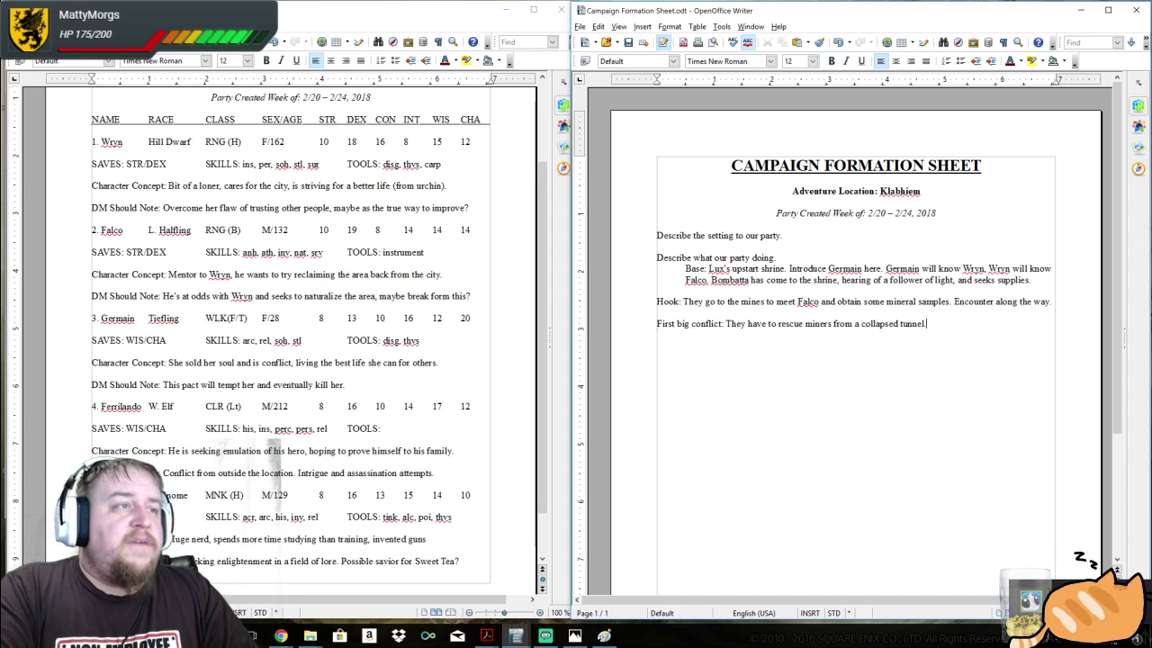
pyautogui.write('Return')
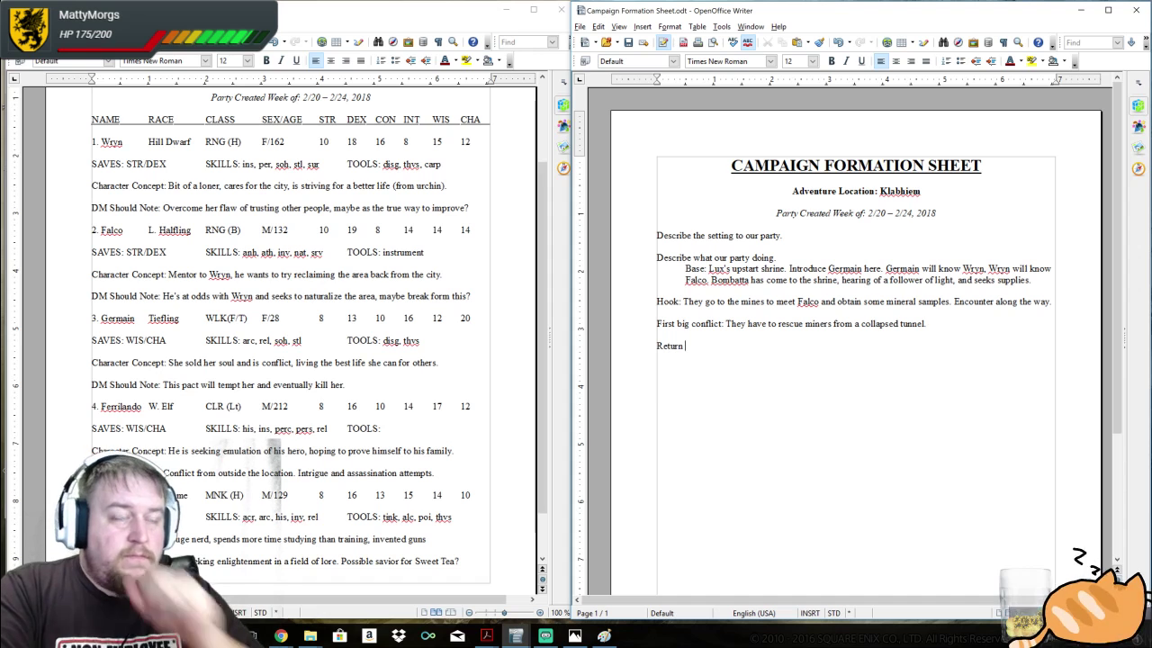
pyautogui.write(' home')
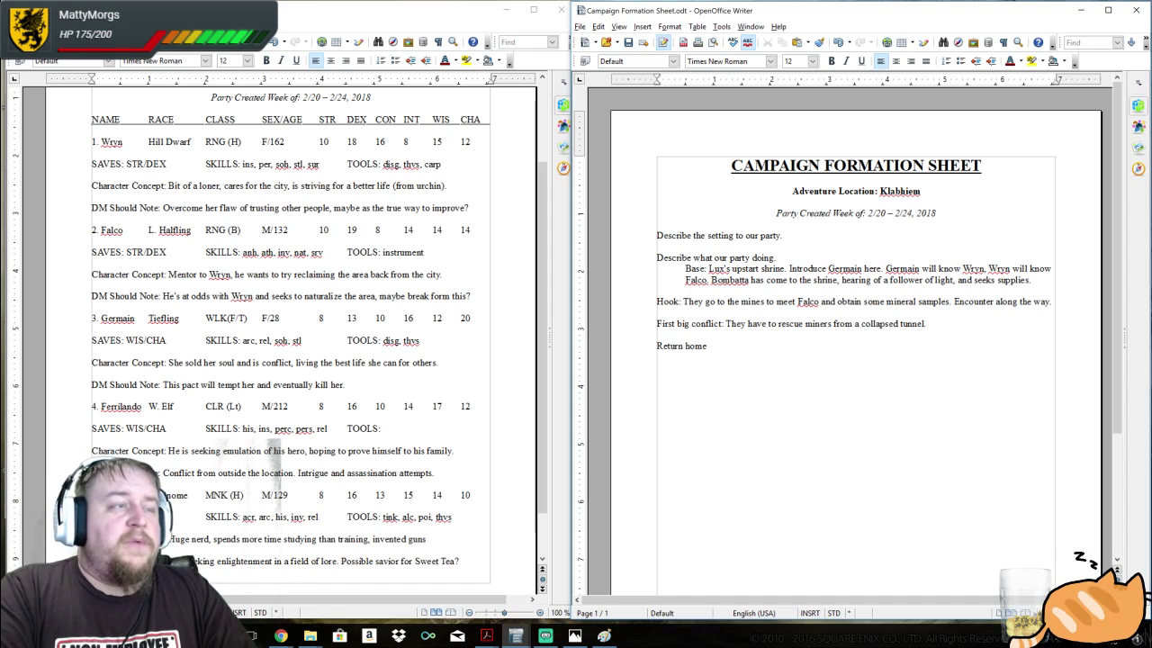
pyautogui.write(':')
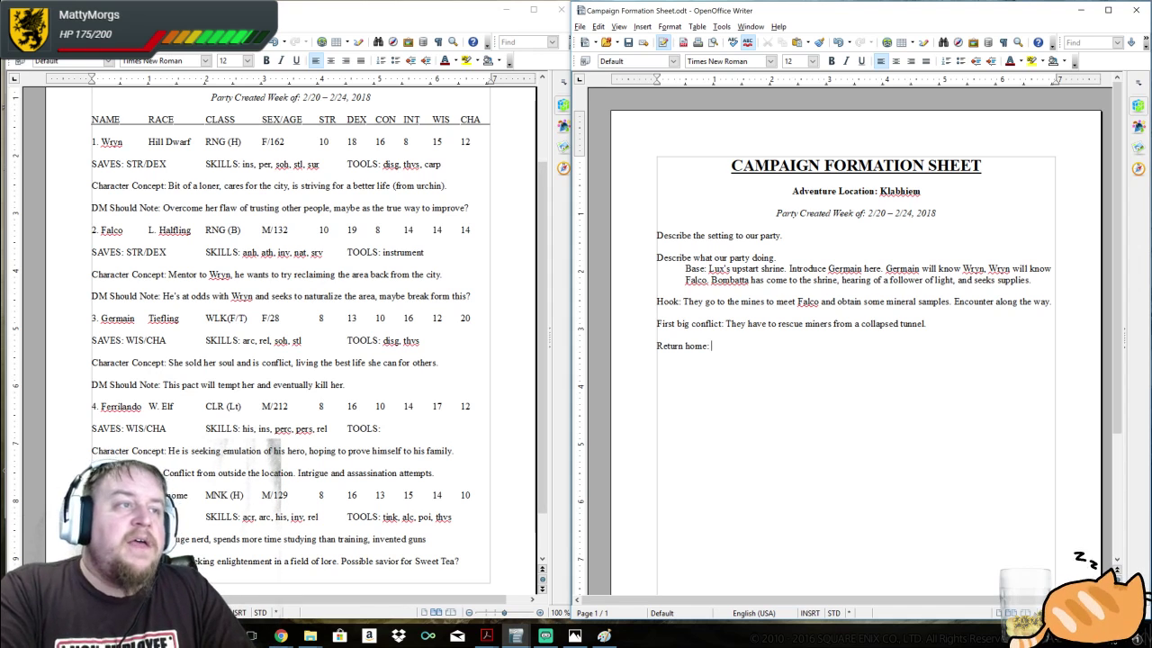
pyautogui.write('As heroes, ')
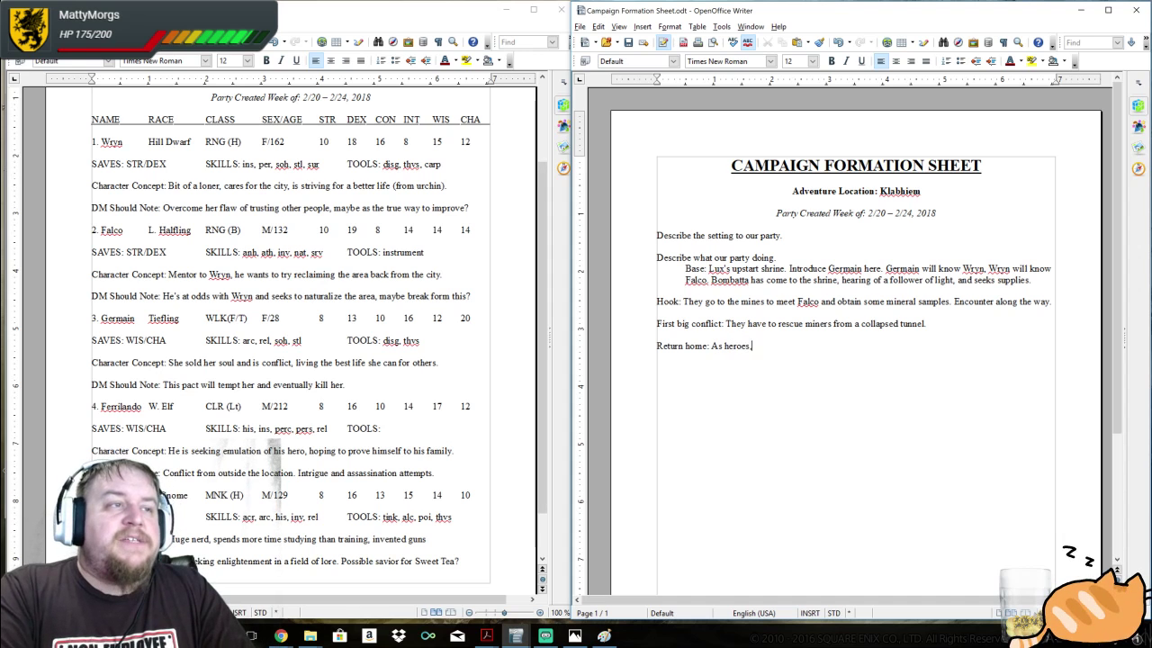
pyautogui.write('relati')
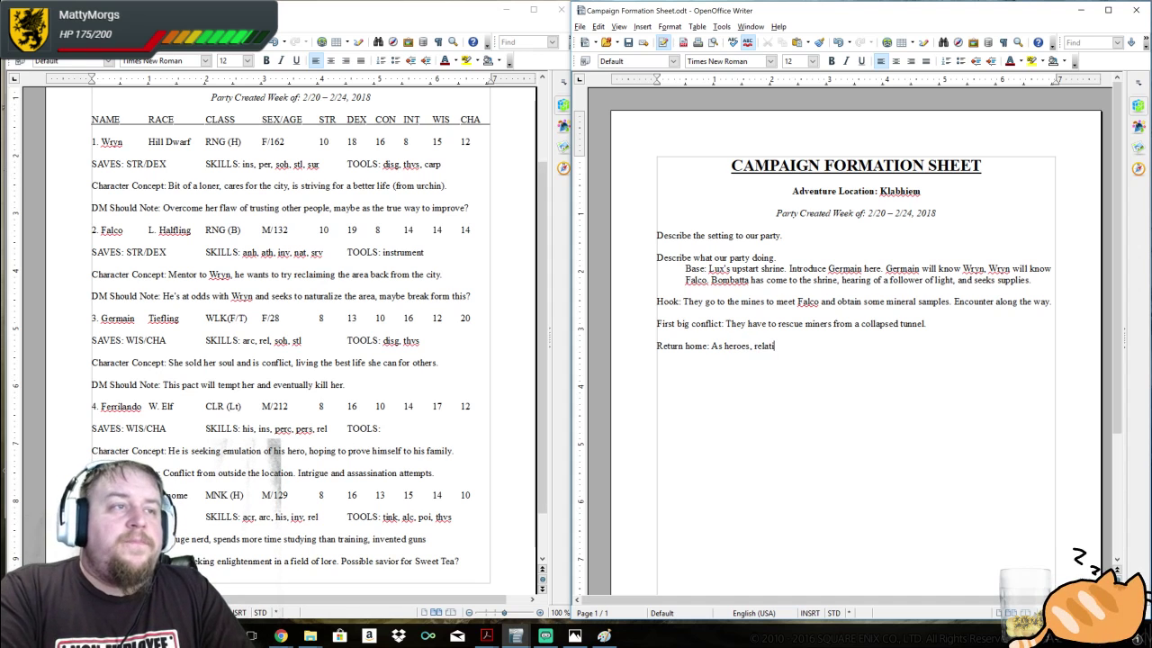
pyautogui.write('vely bonded')
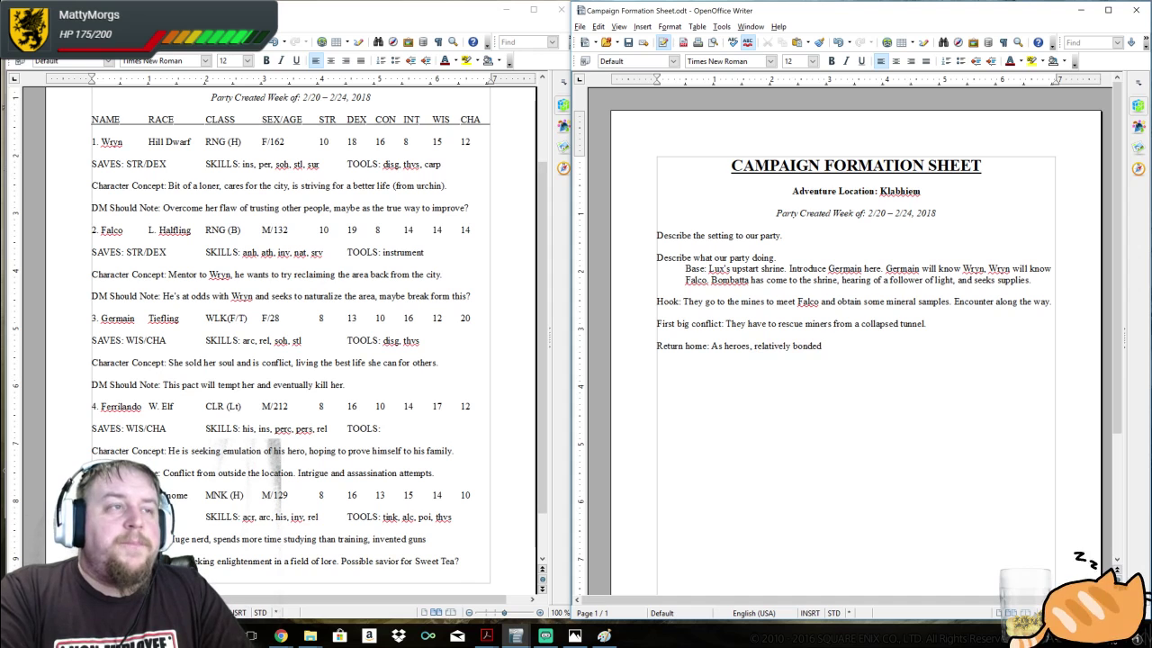
pyautogui.write('.')
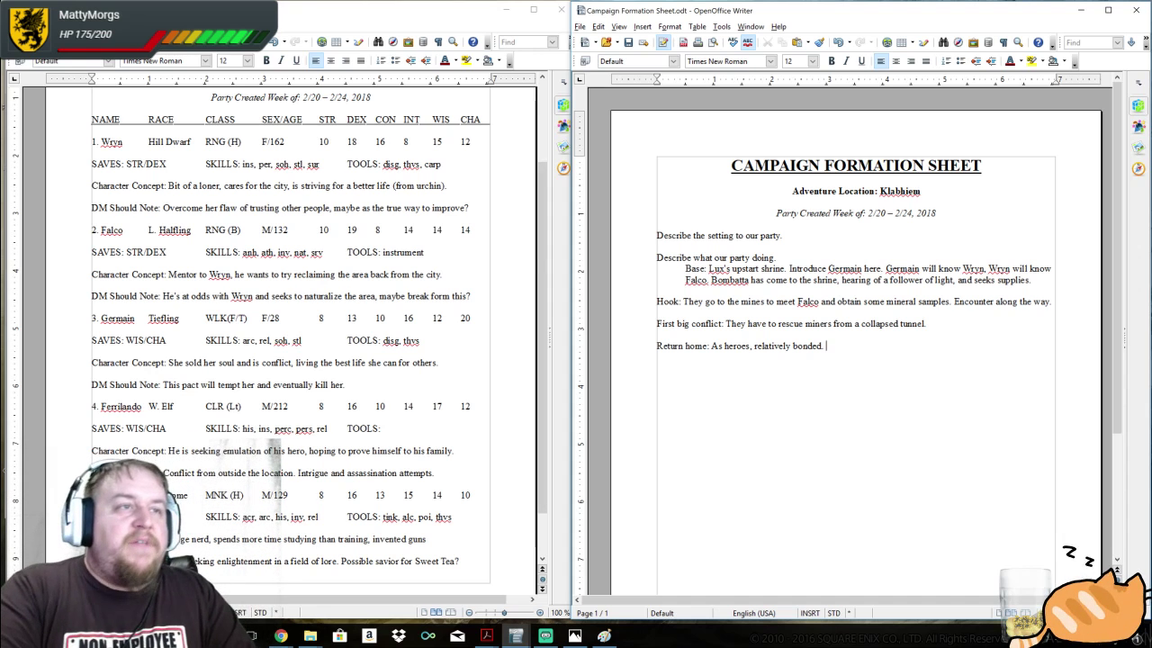
# Append the sentence "Offered an external force that keeps them bonded." to the Return home note
pyautogui.write('Offered a')
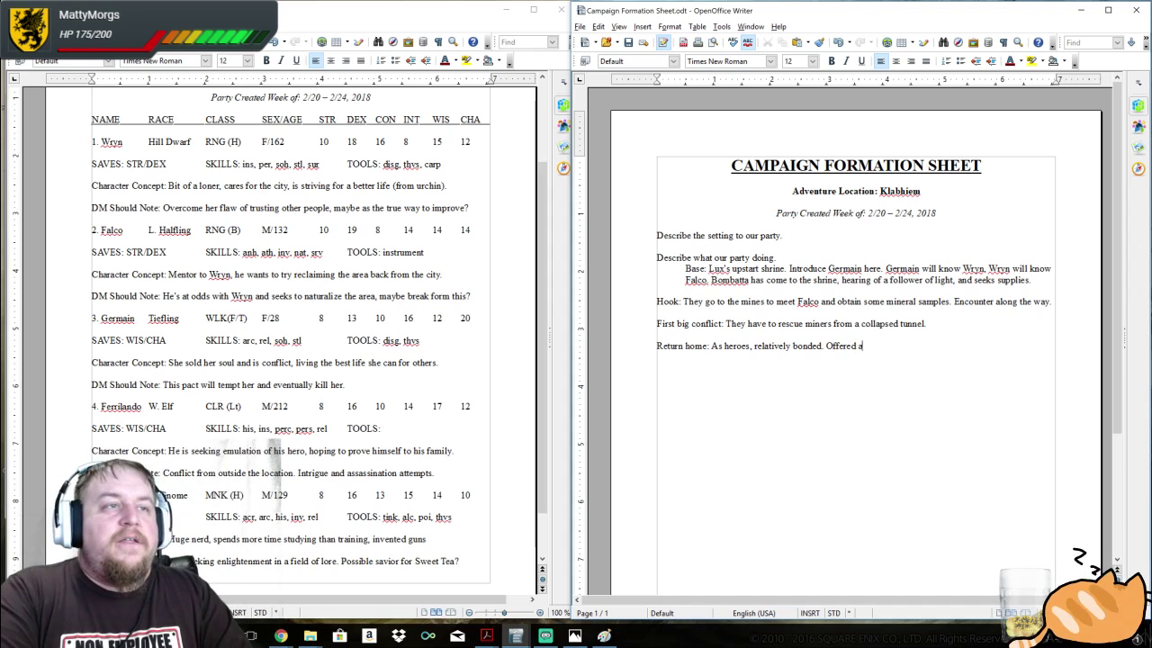
pyautogui.write('n external ')
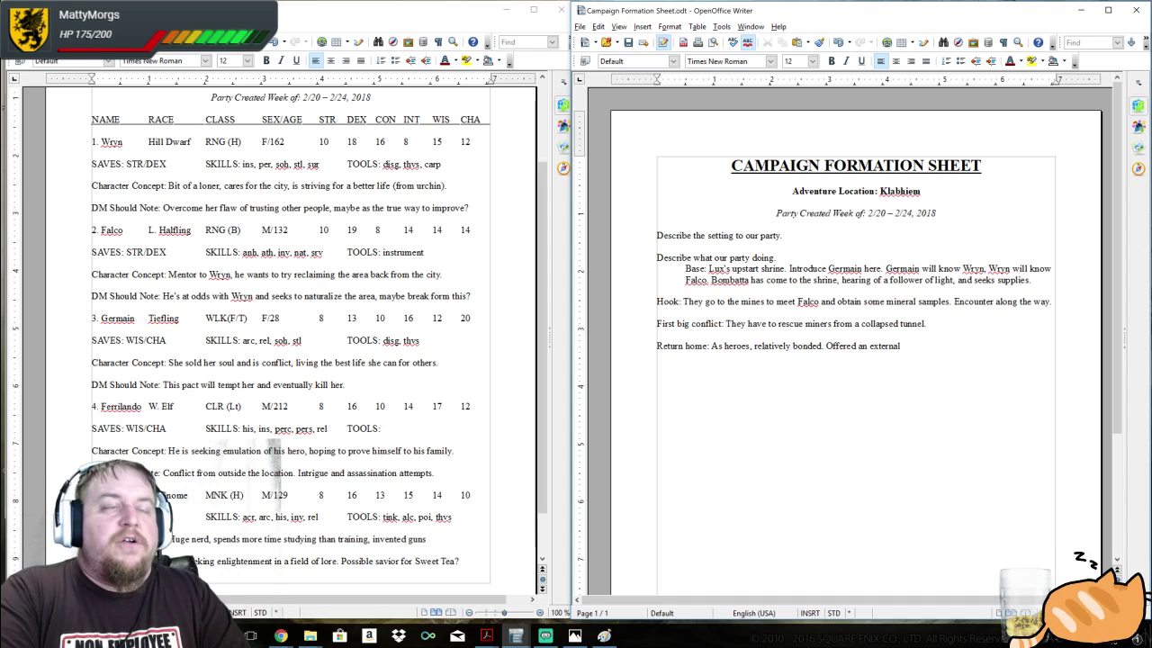
pyautogui.write('force that')
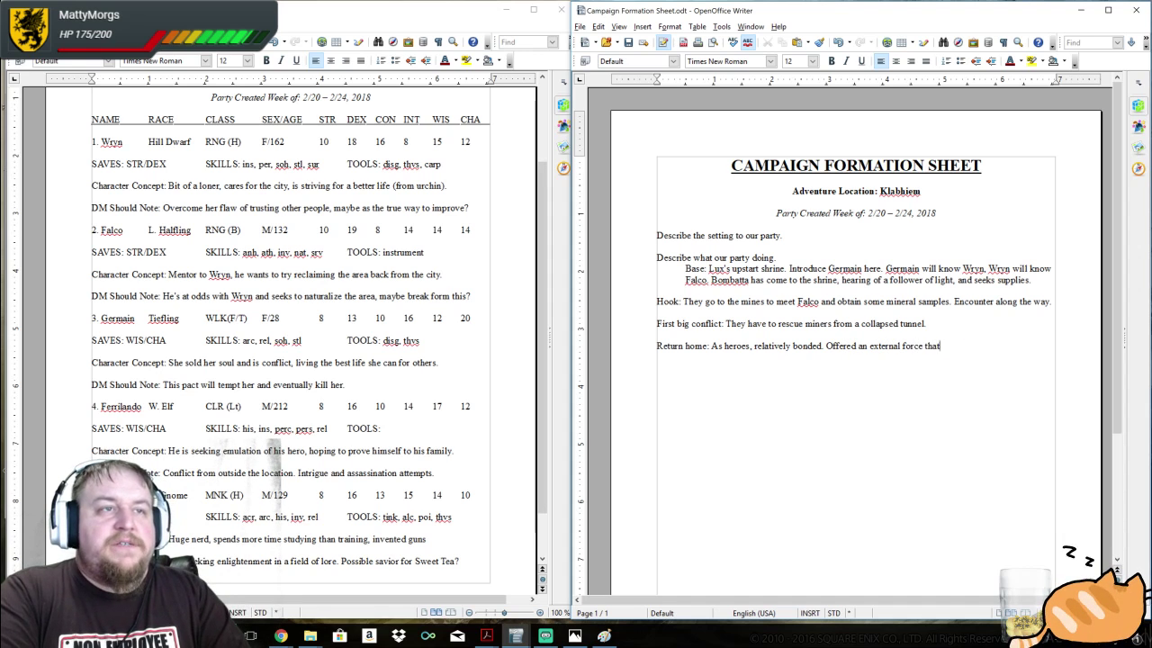
pyautogui.write(' keeps them bonded.')
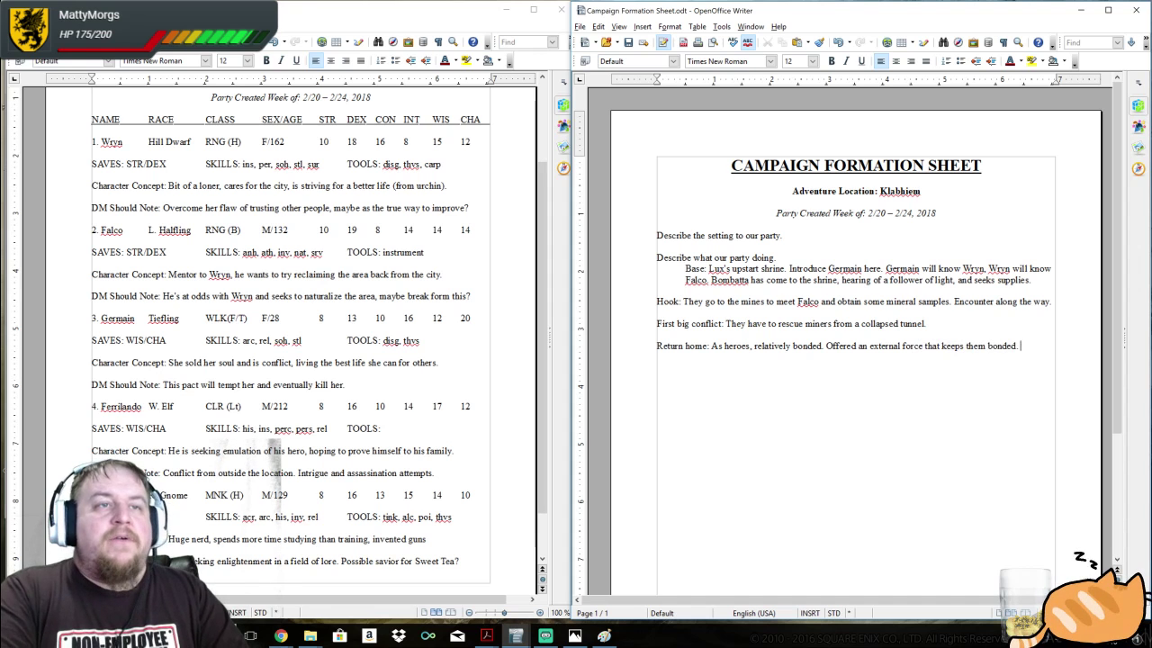
# Extend the Return home note's last sentence with "and reveals a bit about the contentious nature of the guilds and faiths.", correcting the spelling of "contentious"
pyautogui.press('BackSpace')
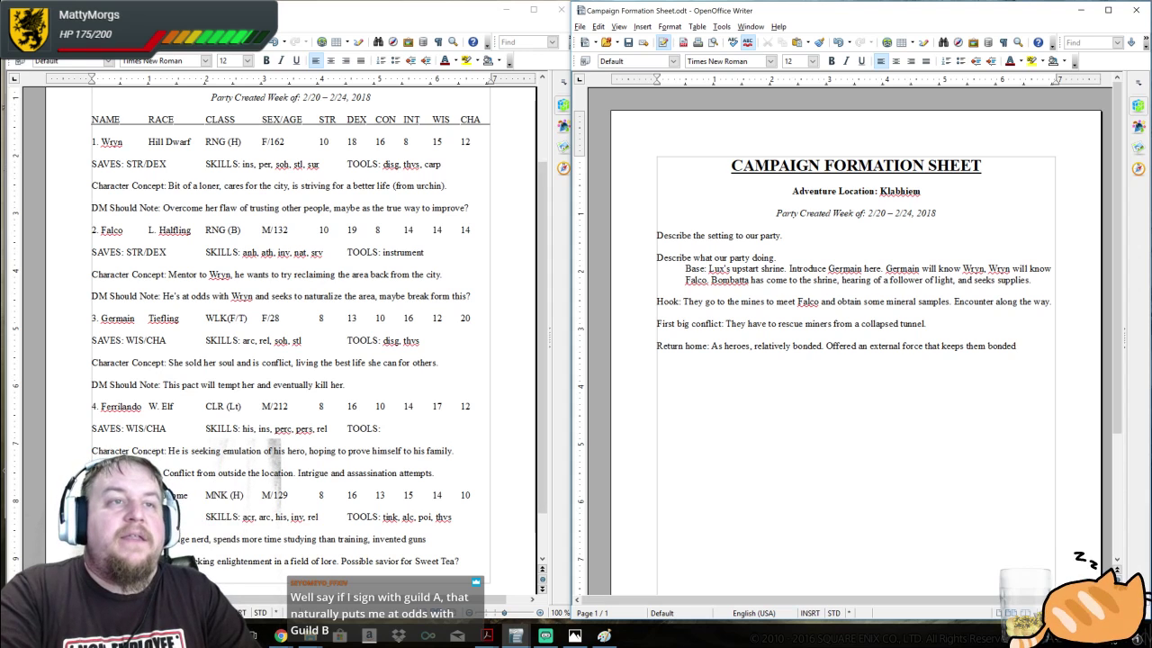
pyautogui.write('and reveals')
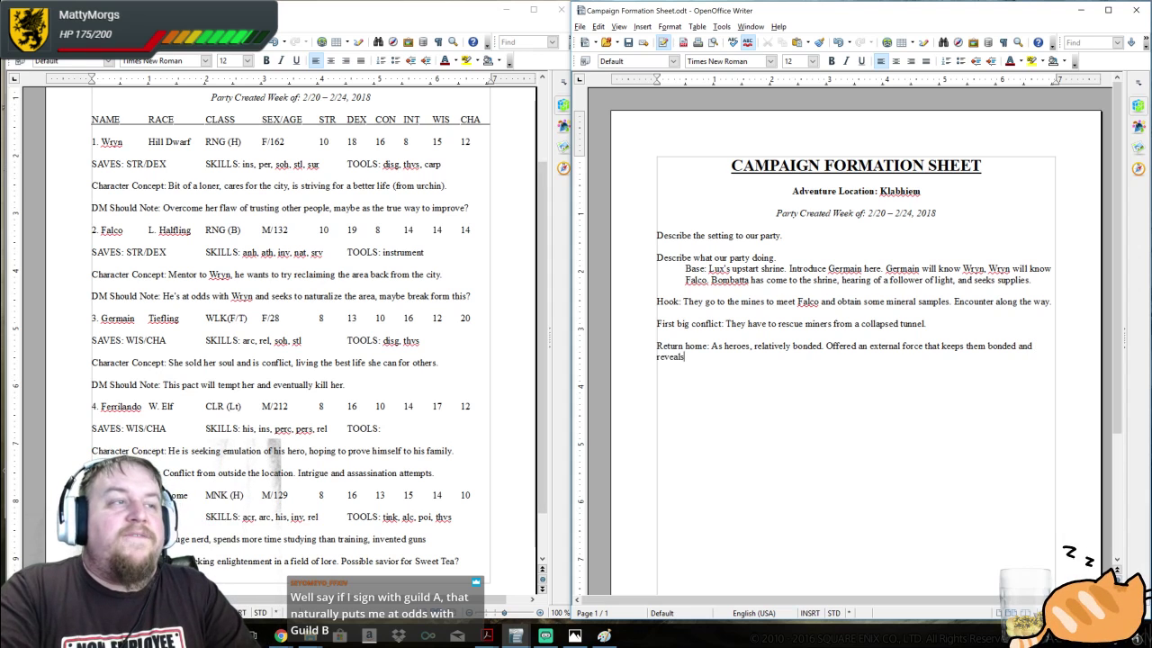
pyautogui.write(' a bit about')
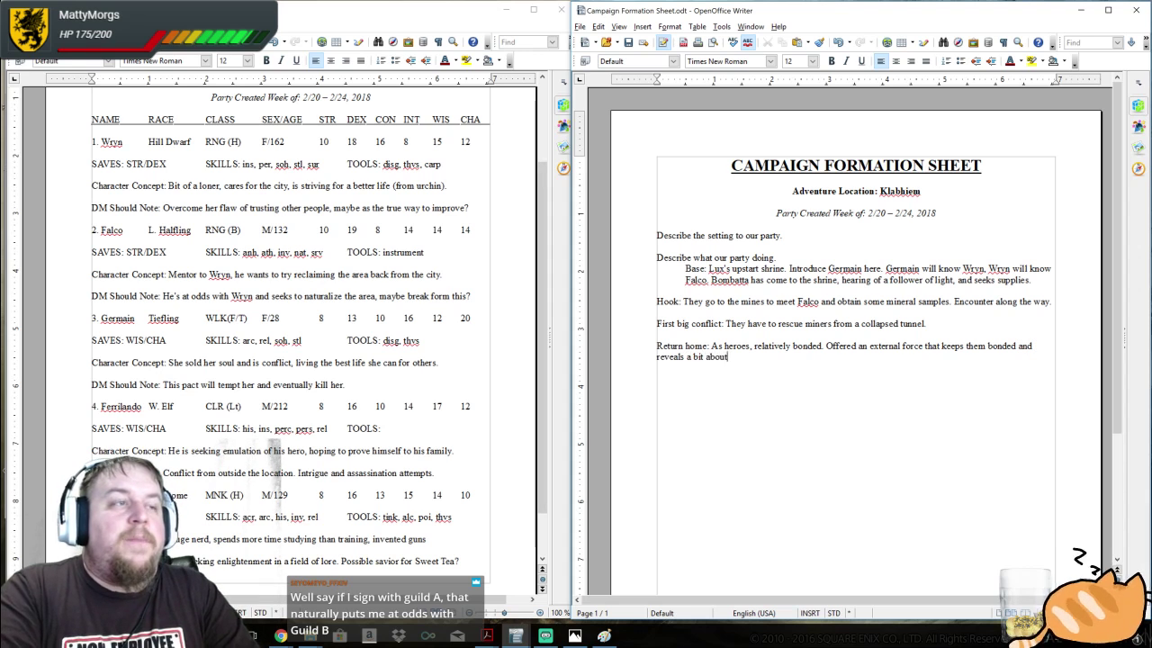
pyautogui.write(' the contentous ')
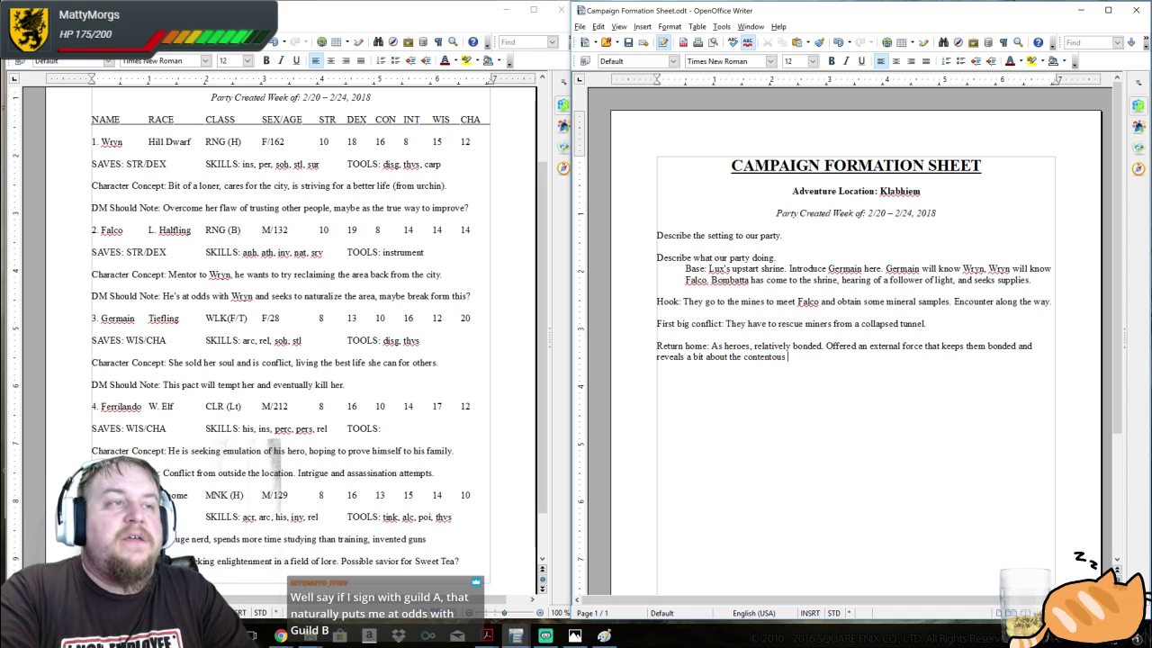
pyautogui.write('nature of the guilds ')
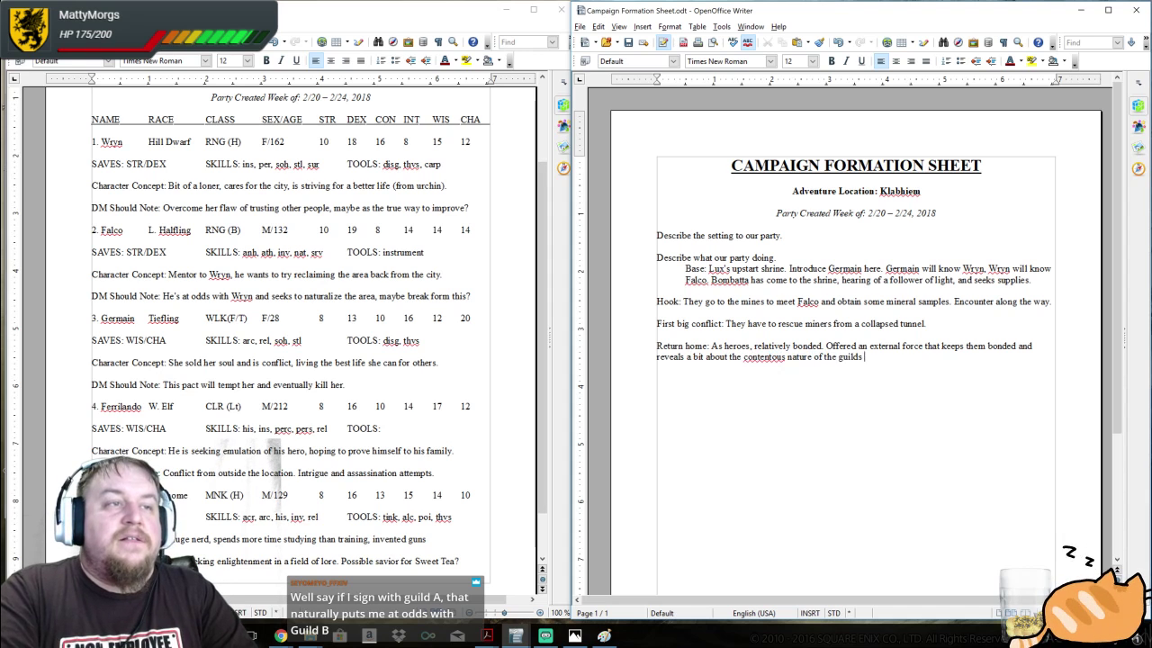
pyautogui.write('and faiths.')
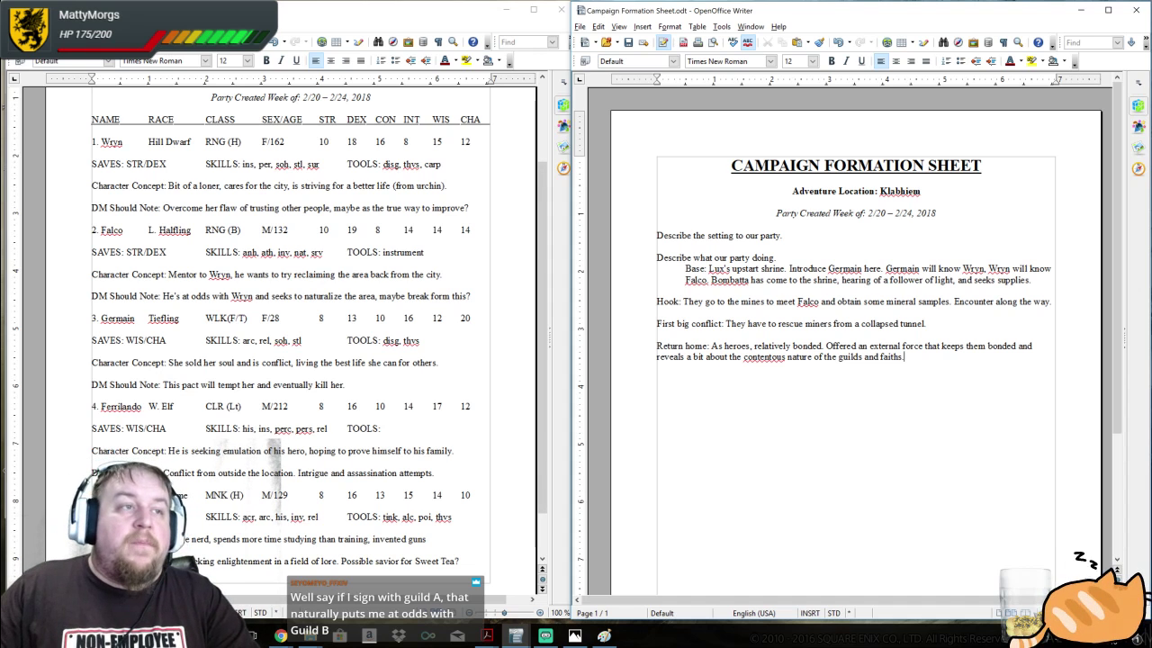
pyautogui.rightClick(745, 356)
pyautogui.click(774, 363)
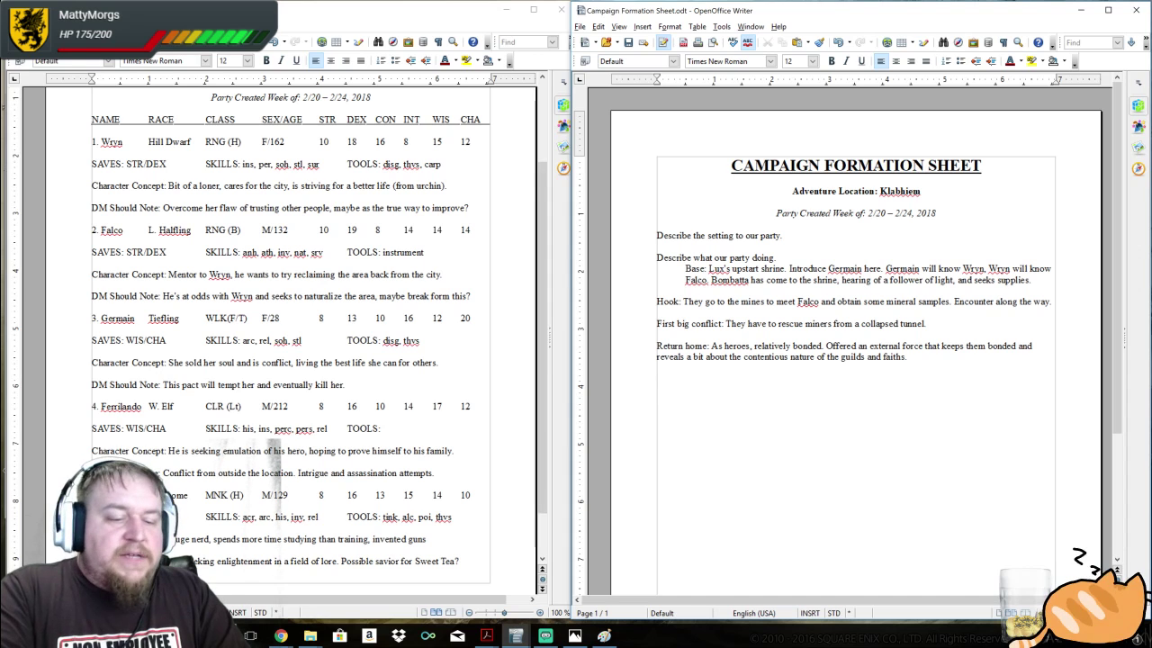
# Below the Return home note, after a blank line, add "They will make a choice and be sent out."
pyautogui.press('Return')
pyautogui.press('Return')
pyautogui.write('They will ')
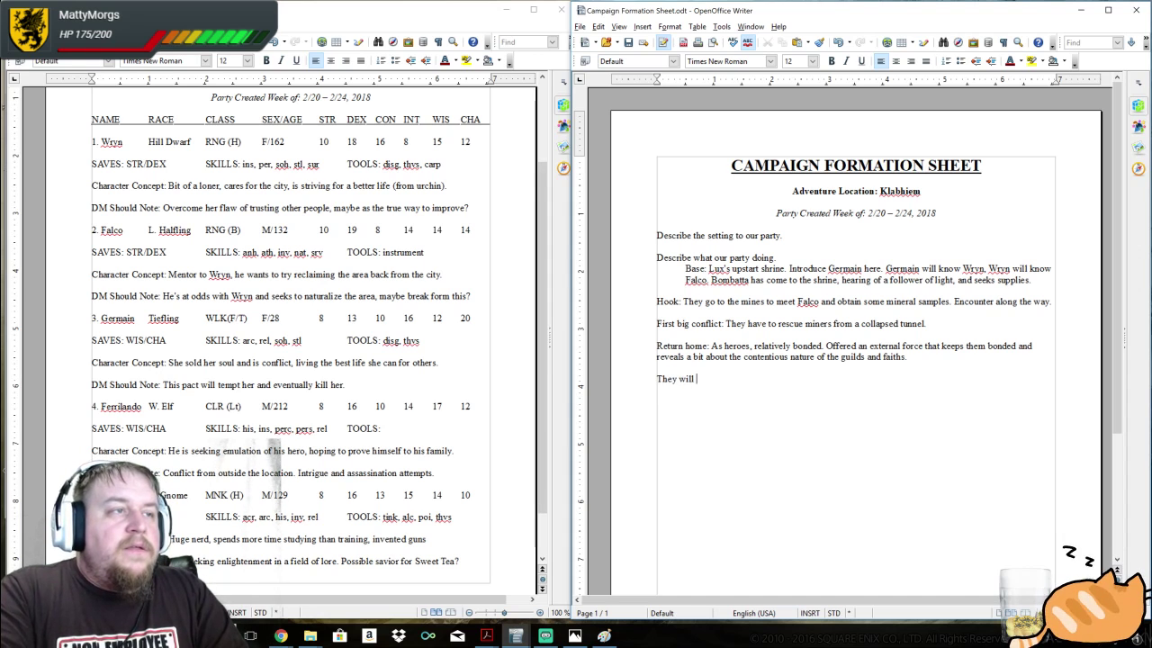
pyautogui.write('make a choice')
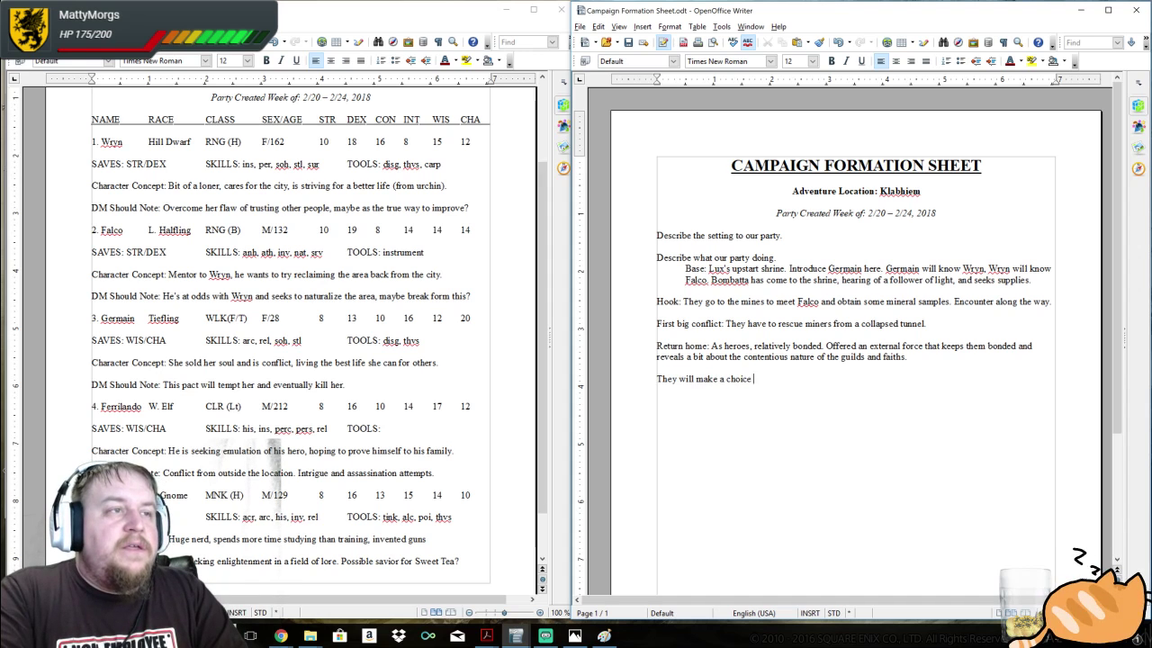
pyautogui.write(' and be sent out.')
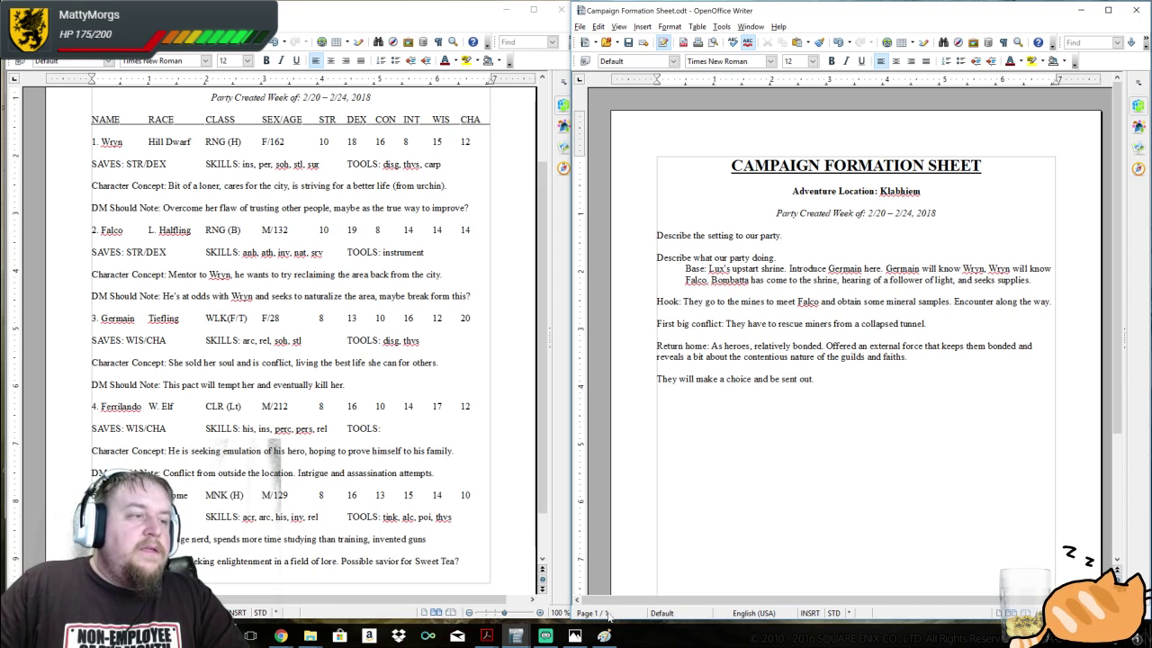
# Bring up Heros-Journey.png in Photos for reference and append 'This is leaving the "known world" to enter the unknown.' to the sheet's last paragraph
pyautogui.click(575, 636)
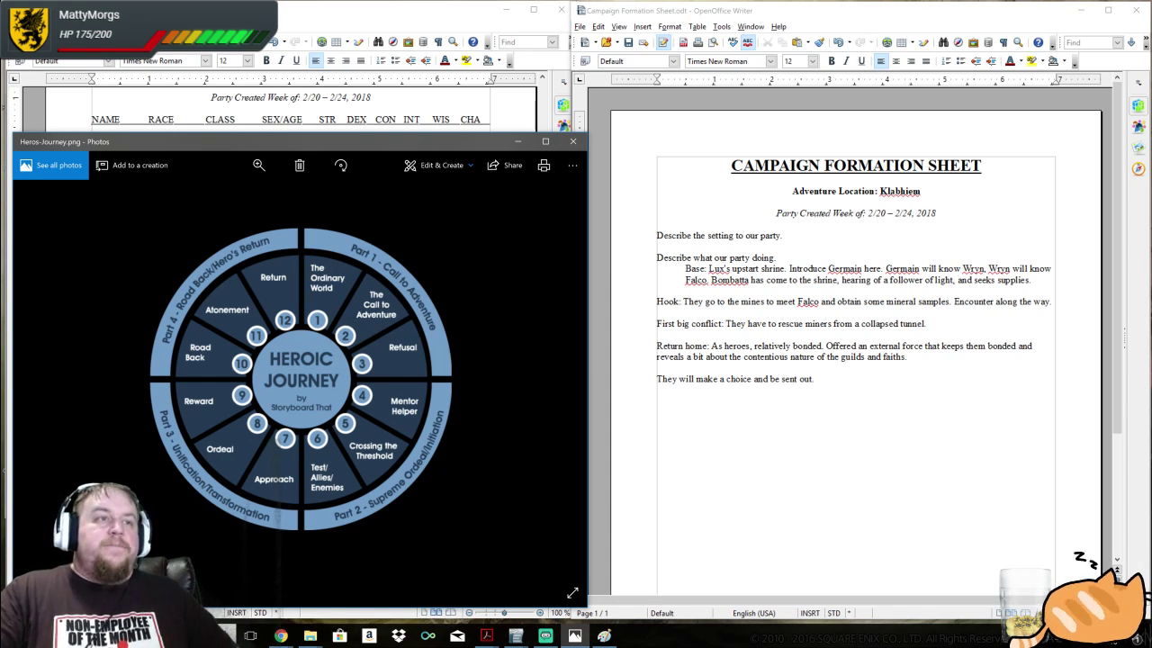
pyautogui.click(818, 379)
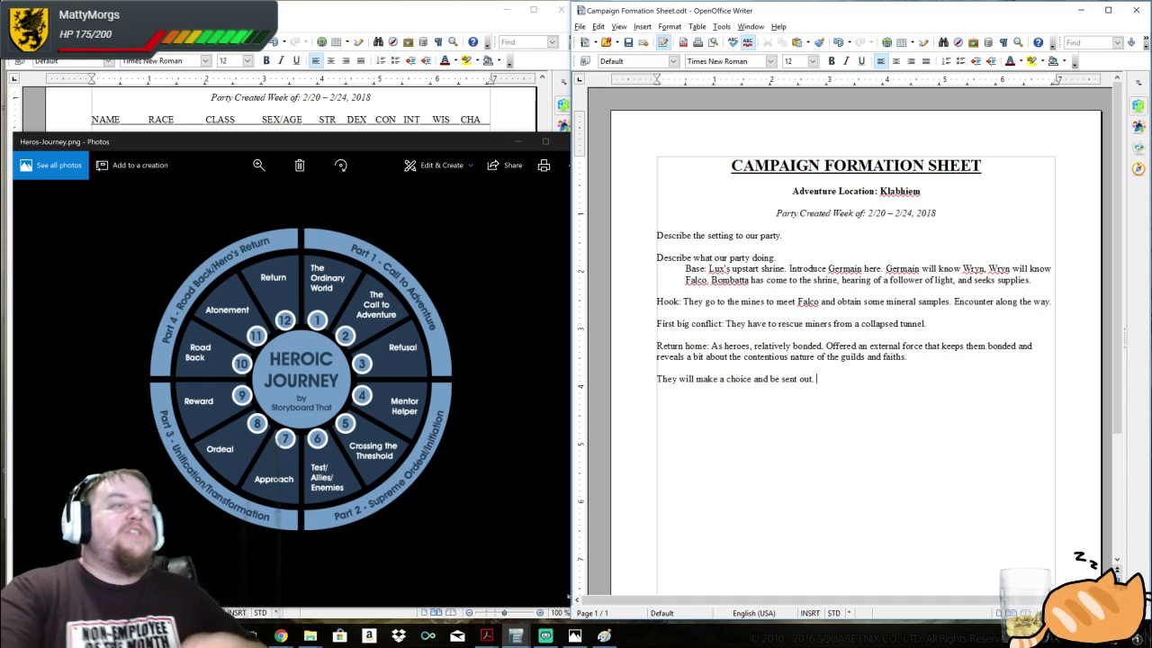
pyautogui.write('This is')
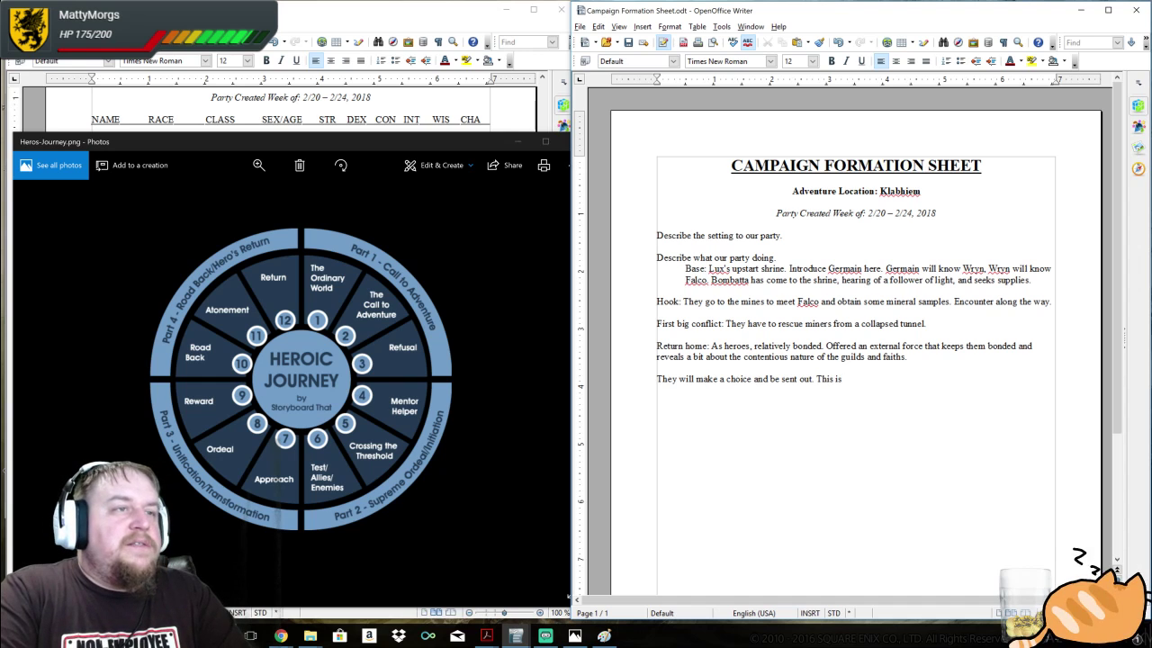
pyautogui.write(' leaving the “known worl')
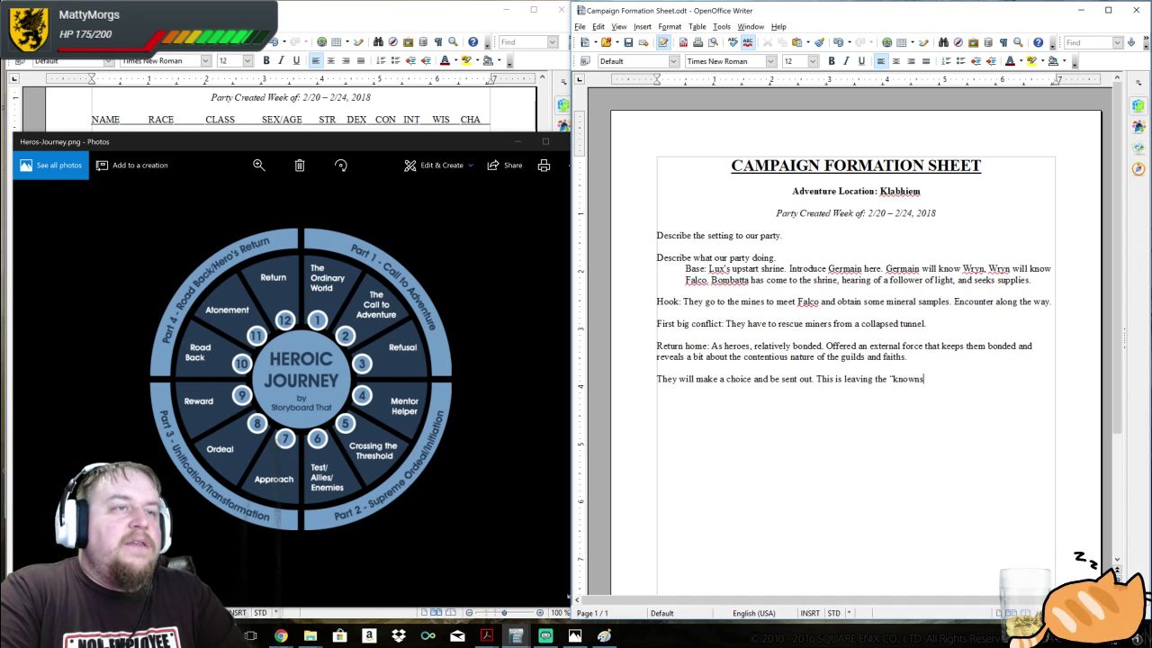
pyautogui.write('d"')
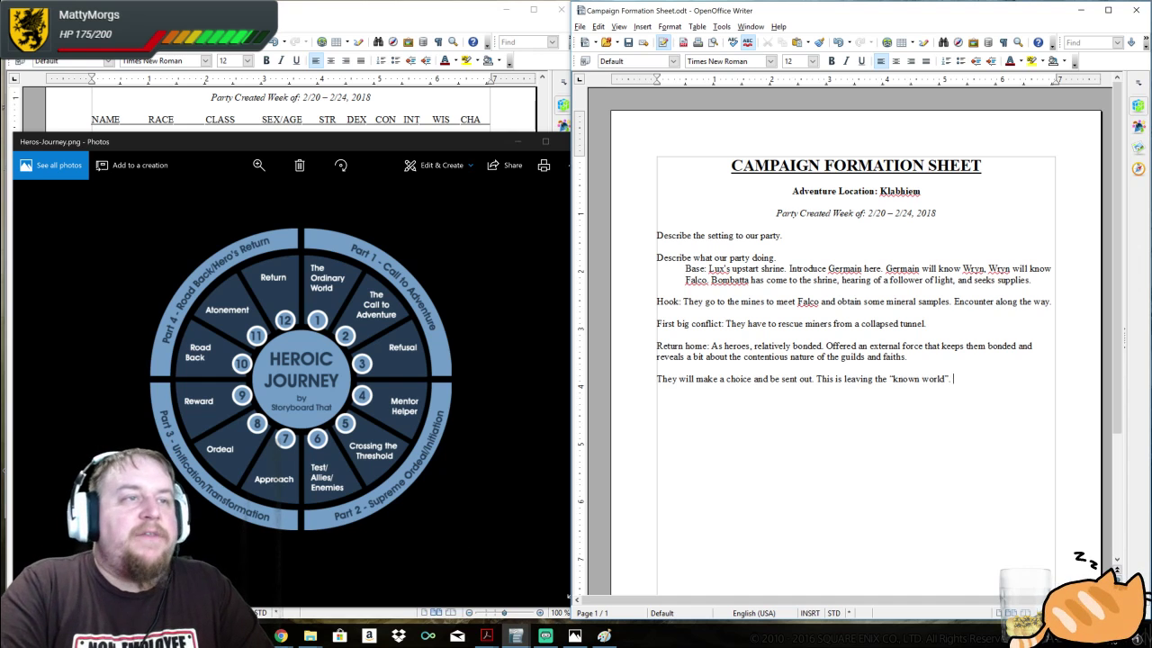
pyautogui.press('BackSpace')
pyautogui.press('BackSpace')
pyautogui.write('to enter the unknown.')
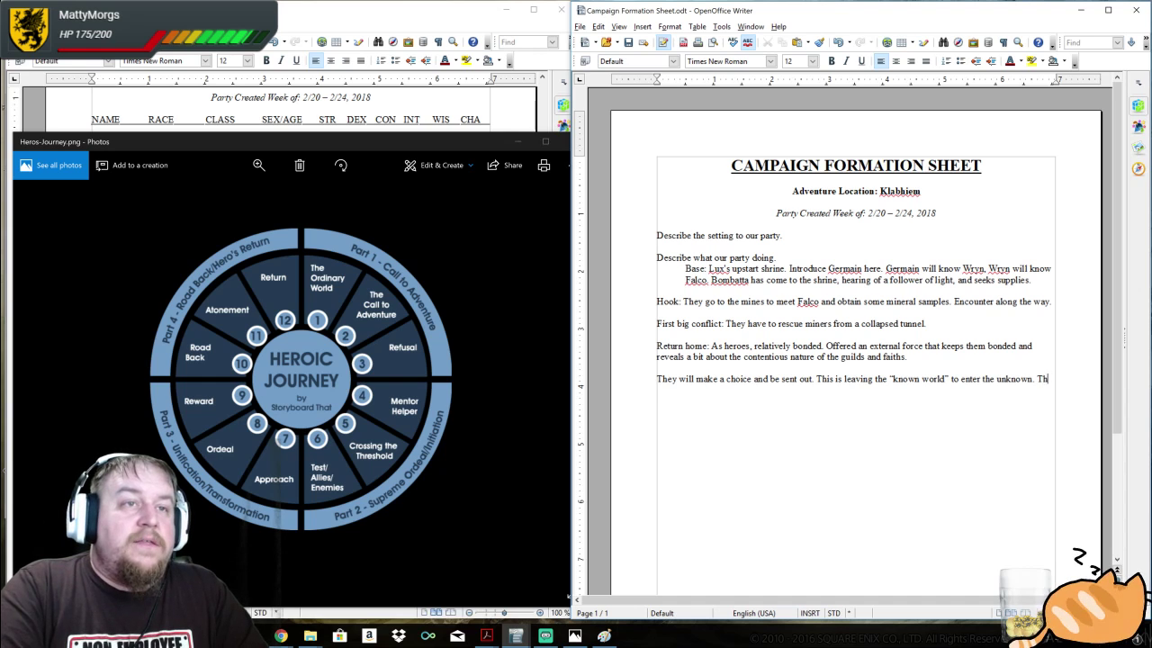
# Append "They cross the threshold into the underworld. Here we can test them through different kind of combat or a skill challenge." to the last paragraph
pyautogui.press('Return')
pyautogui.write('They cross the threshold into the underworld')
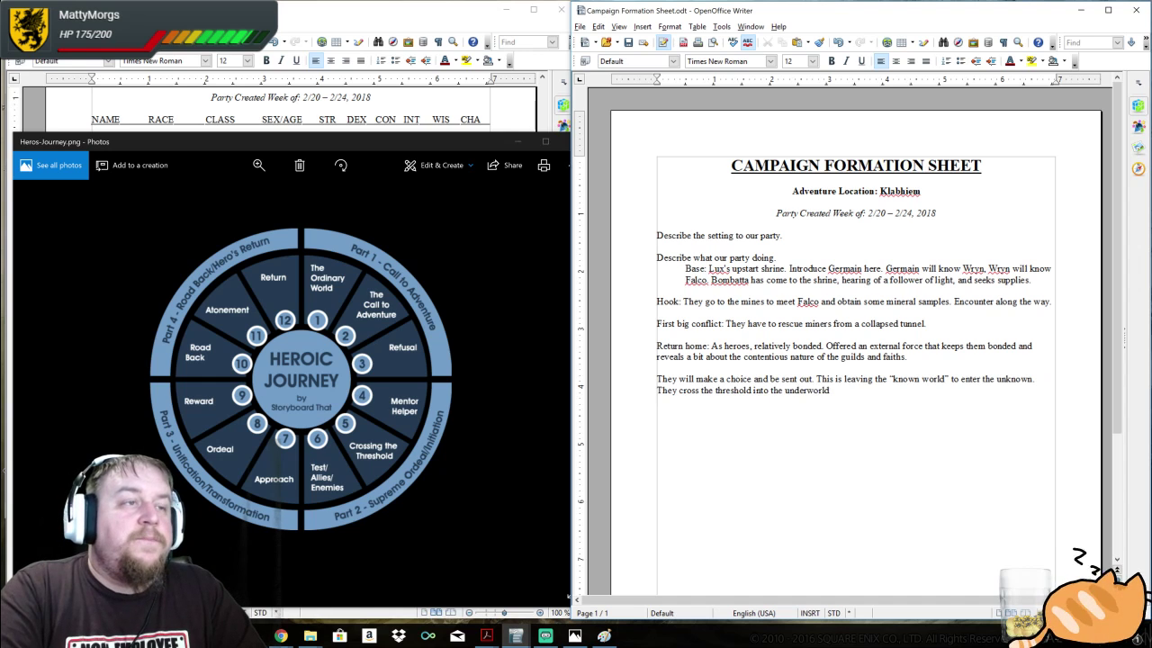
pyautogui.write('. Here we can test')
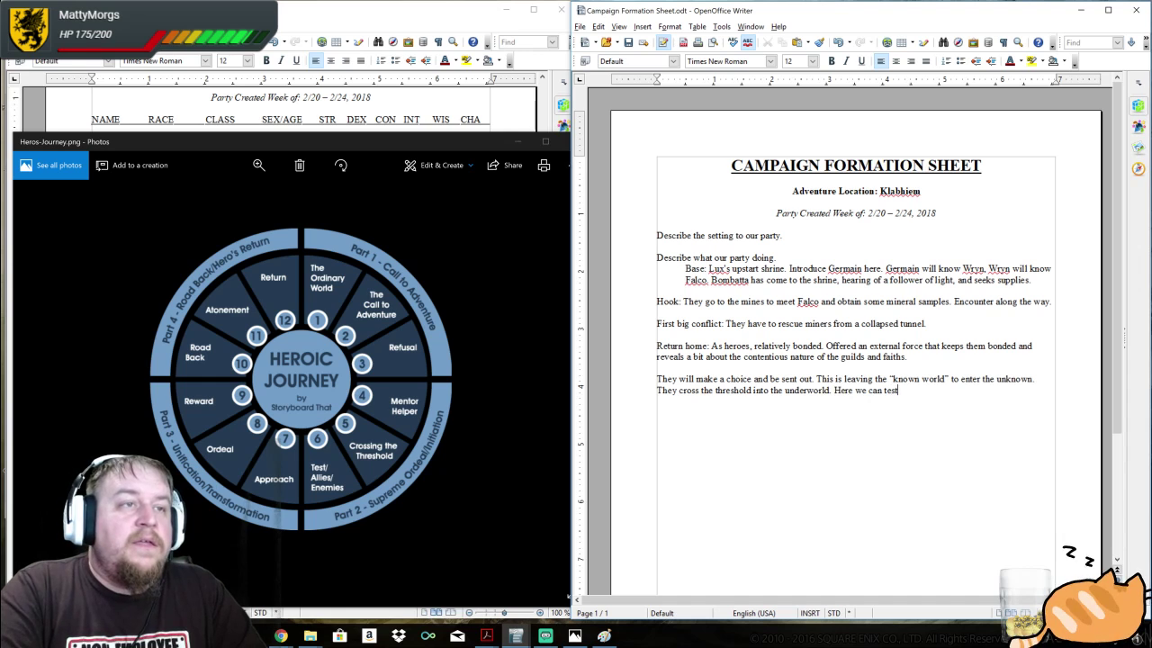
pyautogui.write(' them through ')
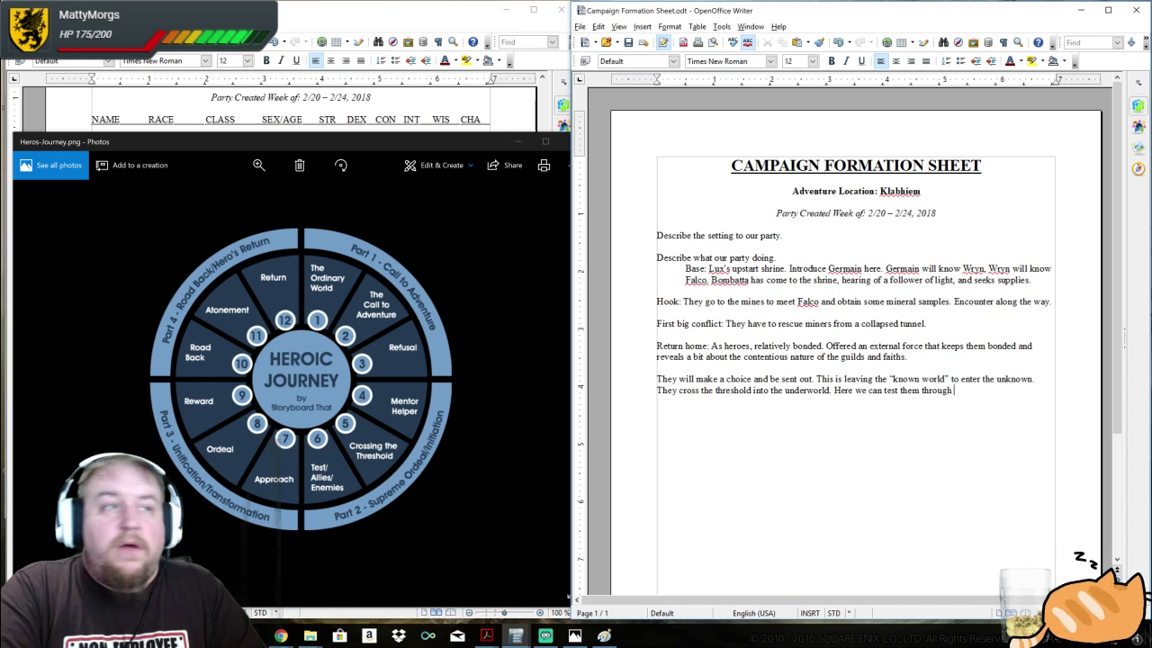
pyautogui.write('different ')
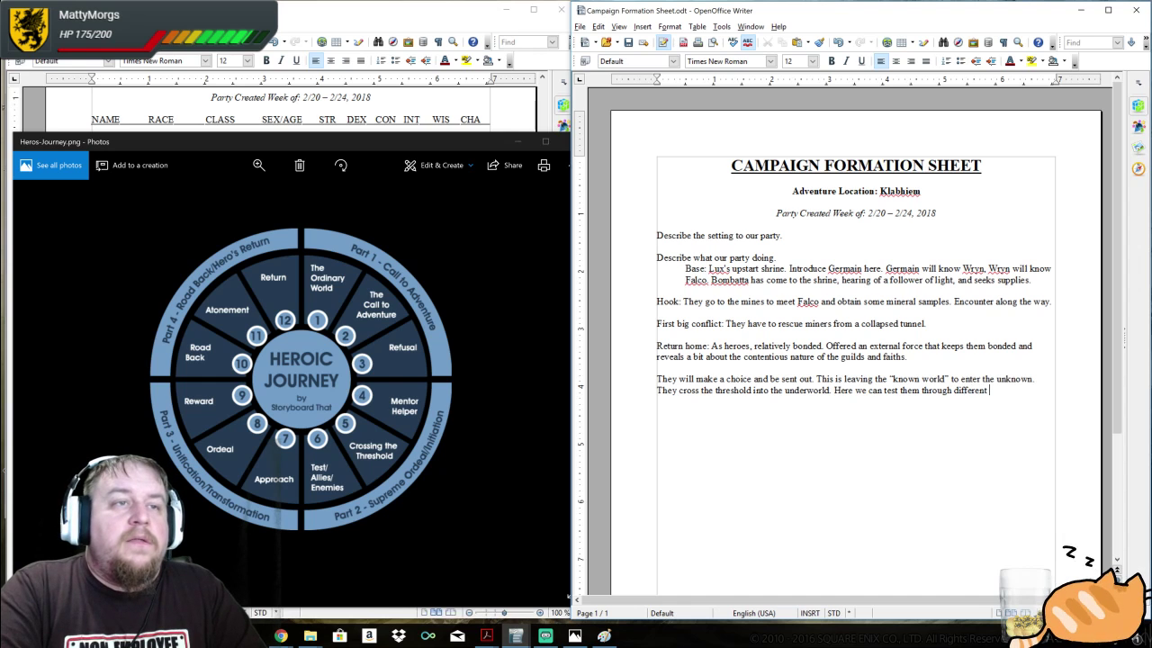
pyautogui.write('kind')
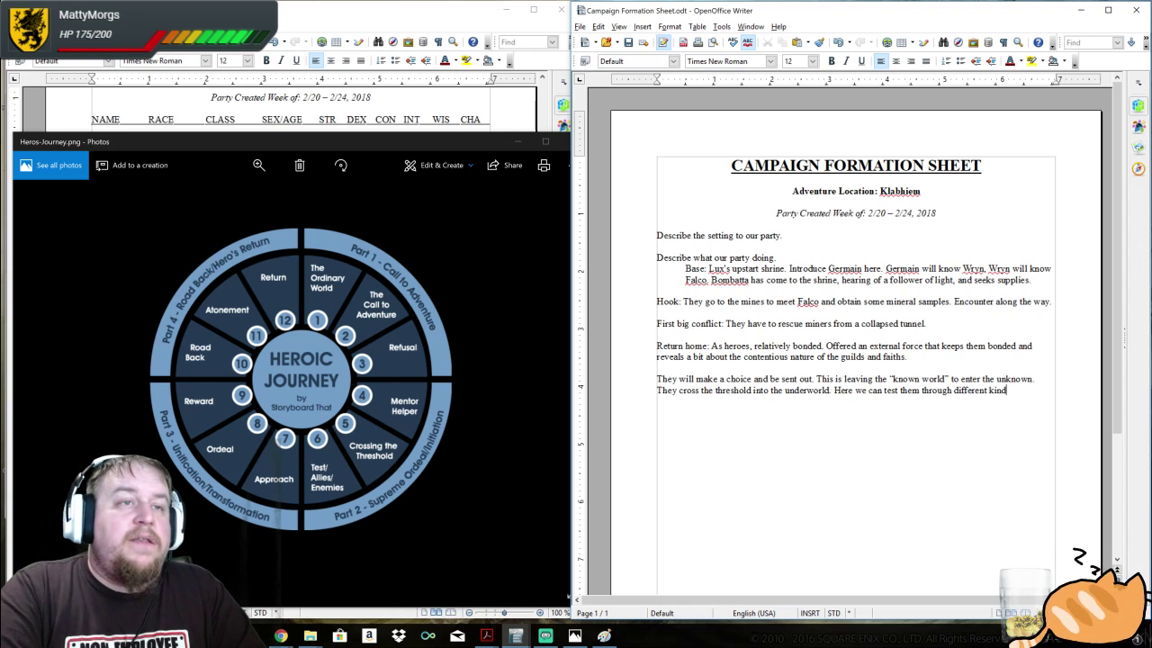
pyautogui.write(' of combat ')
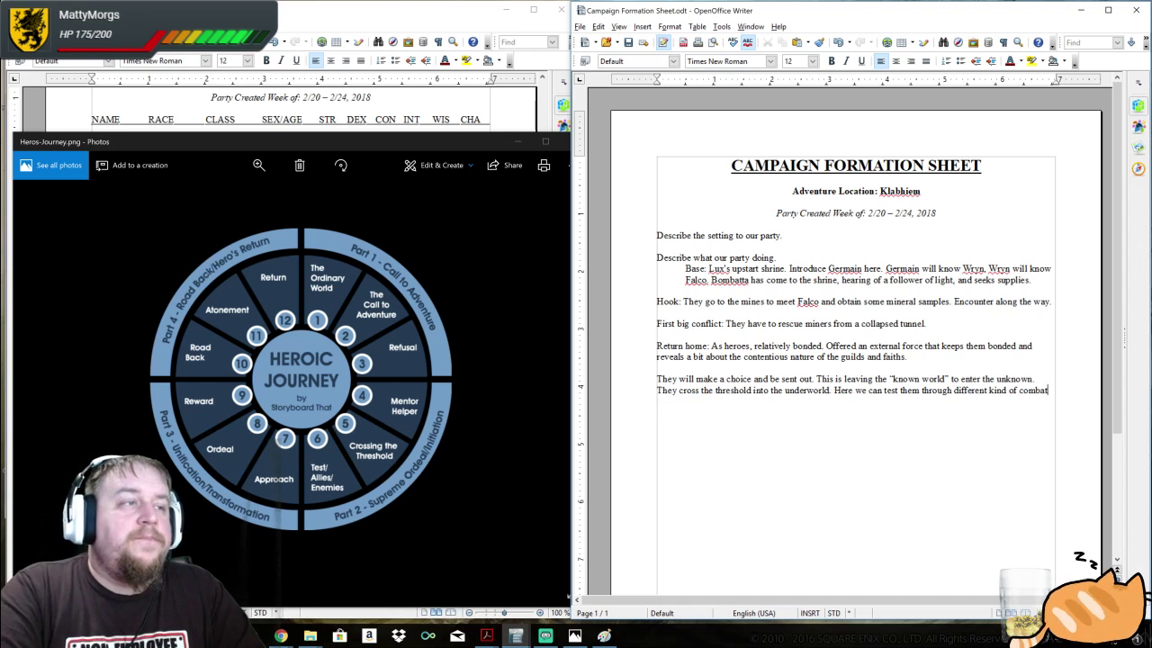
pyautogui.write('or')
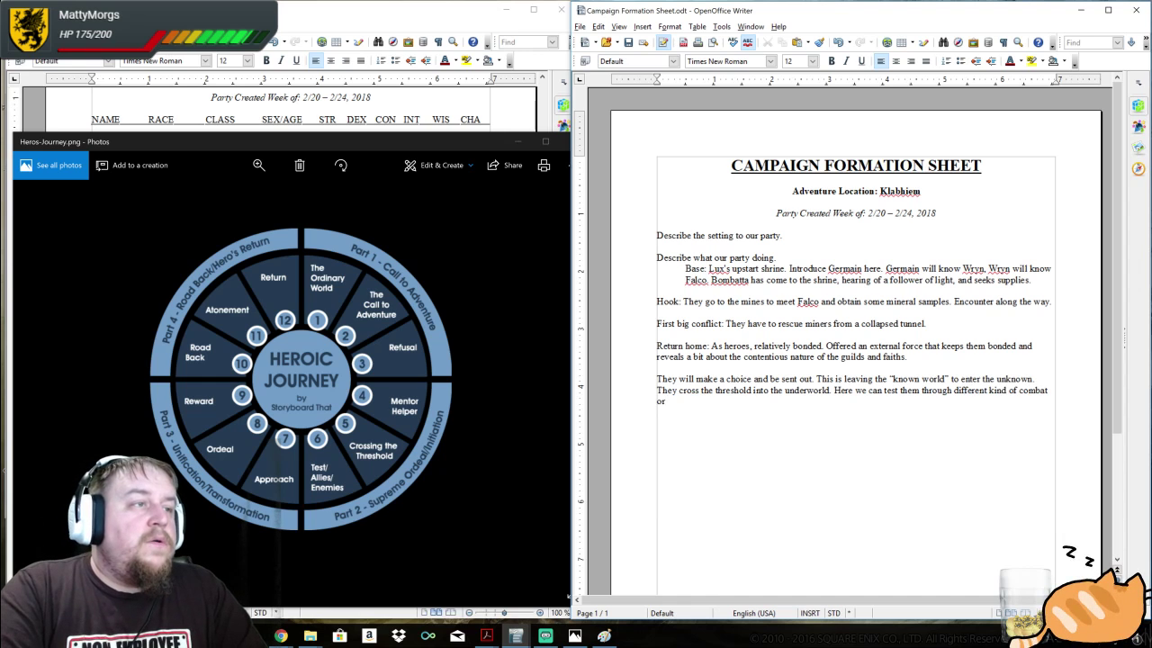
pyautogui.write(' a skill cha')
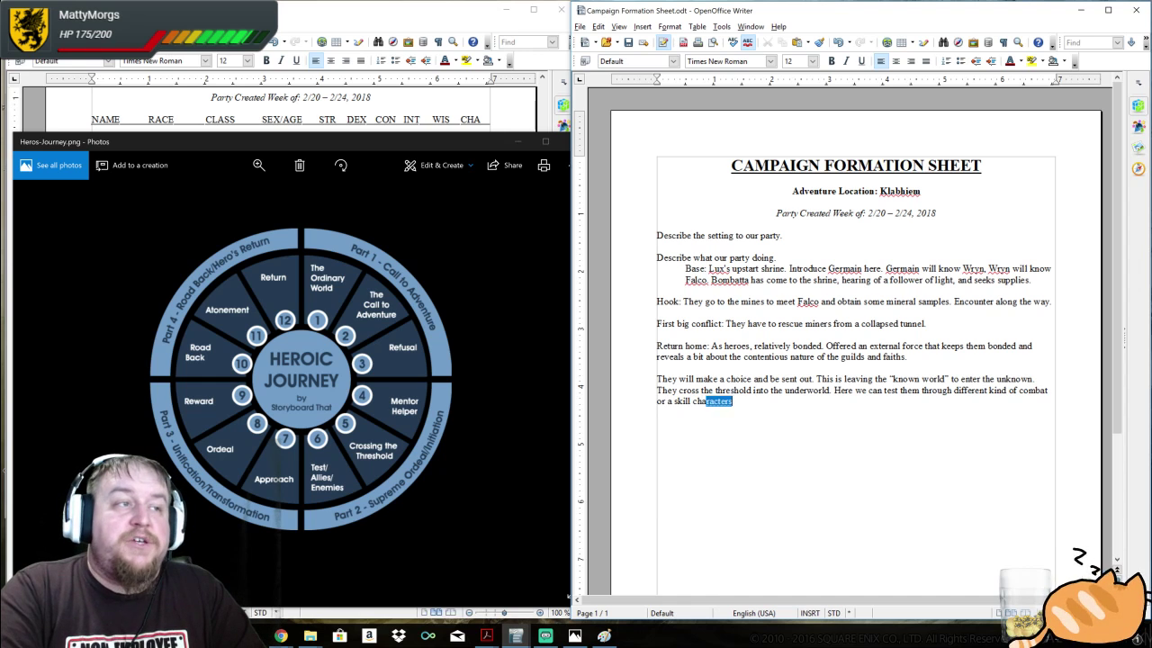
pyautogui.write('llenge.')
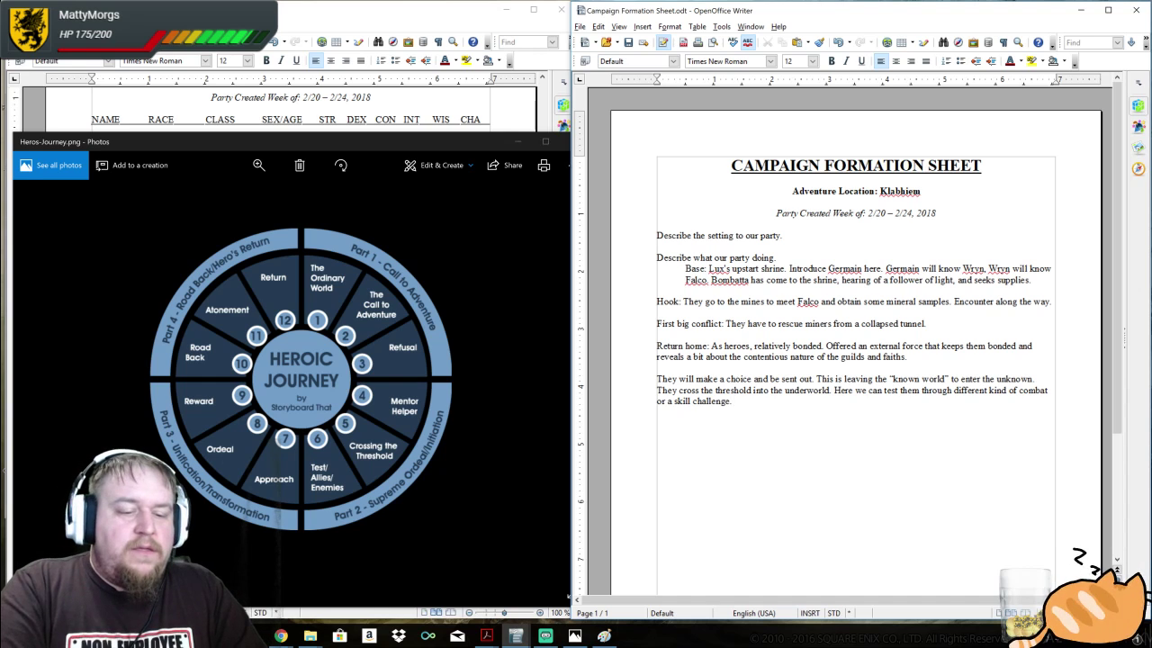
# End the underworld paragraph with "They are expendible." and leave a blank line below it
pyautogui.write('They are expendib')
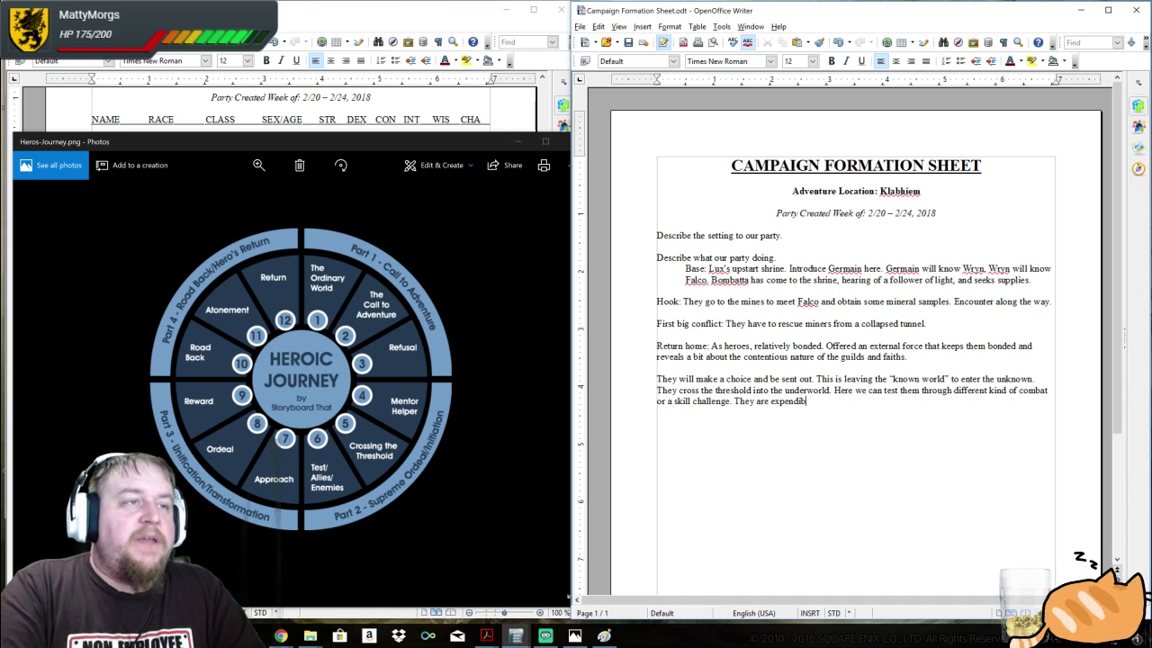
pyautogui.write('le.')
pyautogui.press('Return')
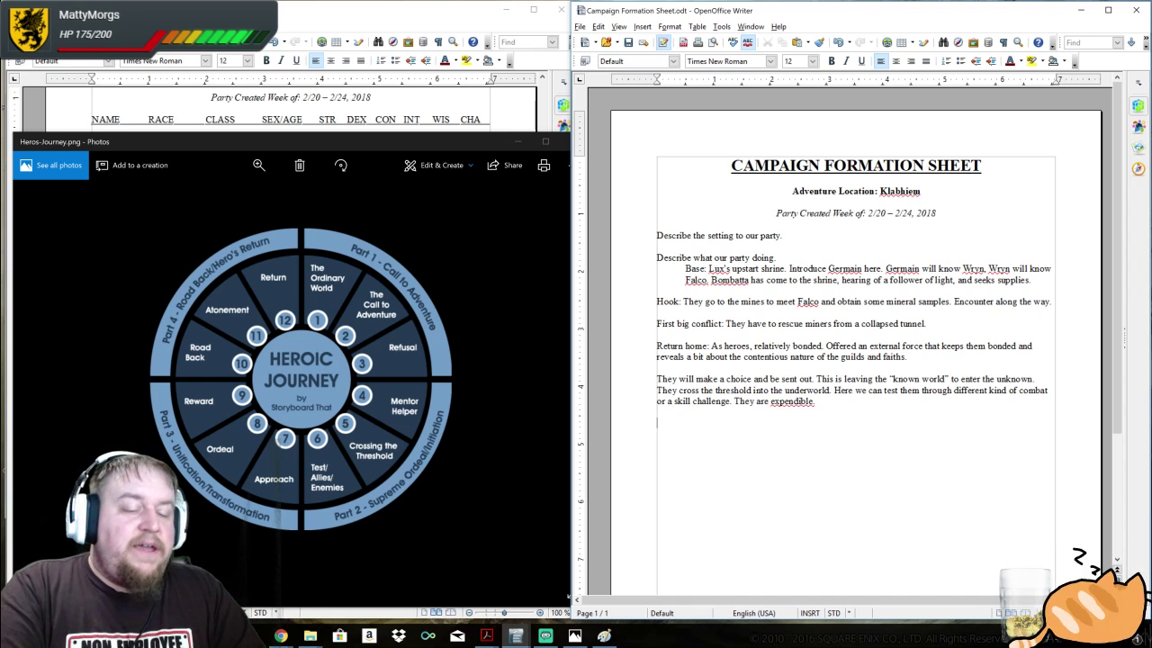
# Add the paragraph "They find the location, but only evidence of people being here. There is a clue that will lead to a greater mystery elsewhere."
pyautogui.write('They find the l')
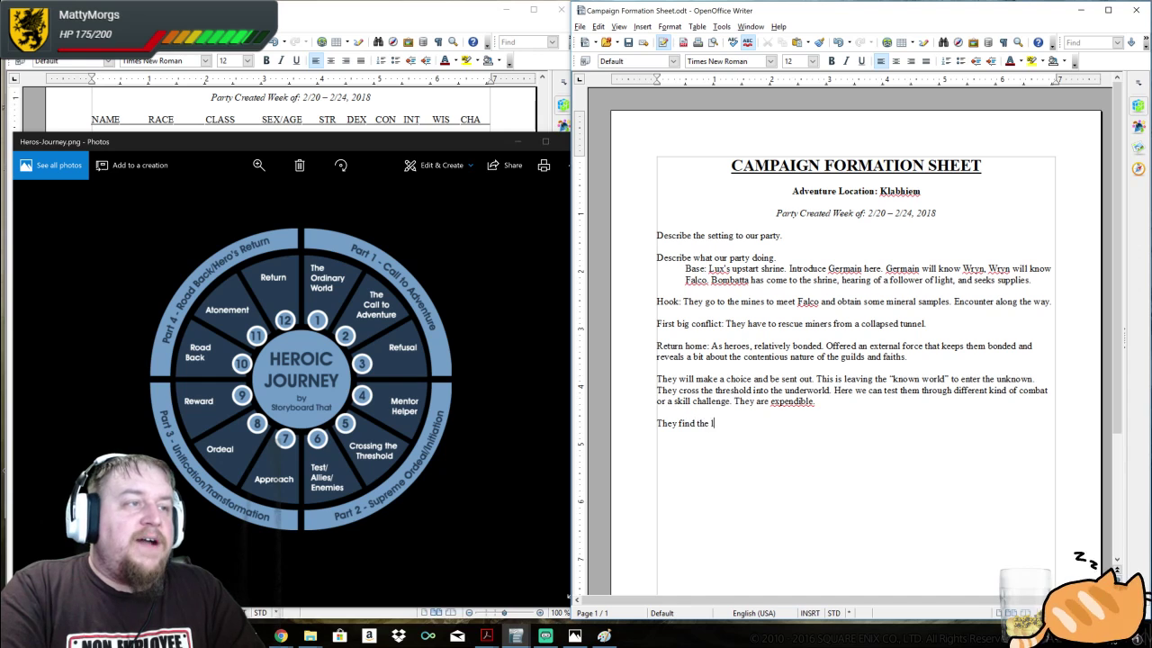
pyautogui.write('ocation, but no')
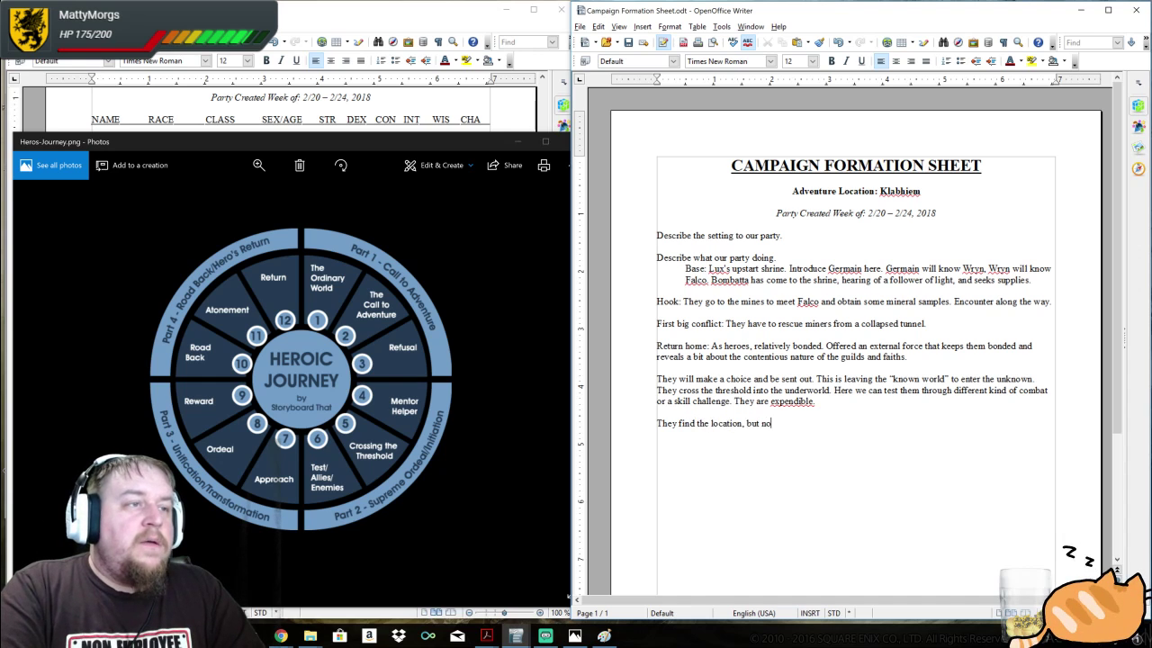
pyautogui.press('BackSpace')
pyautogui.press('BackSpace')
pyautogui.write('only eviden')
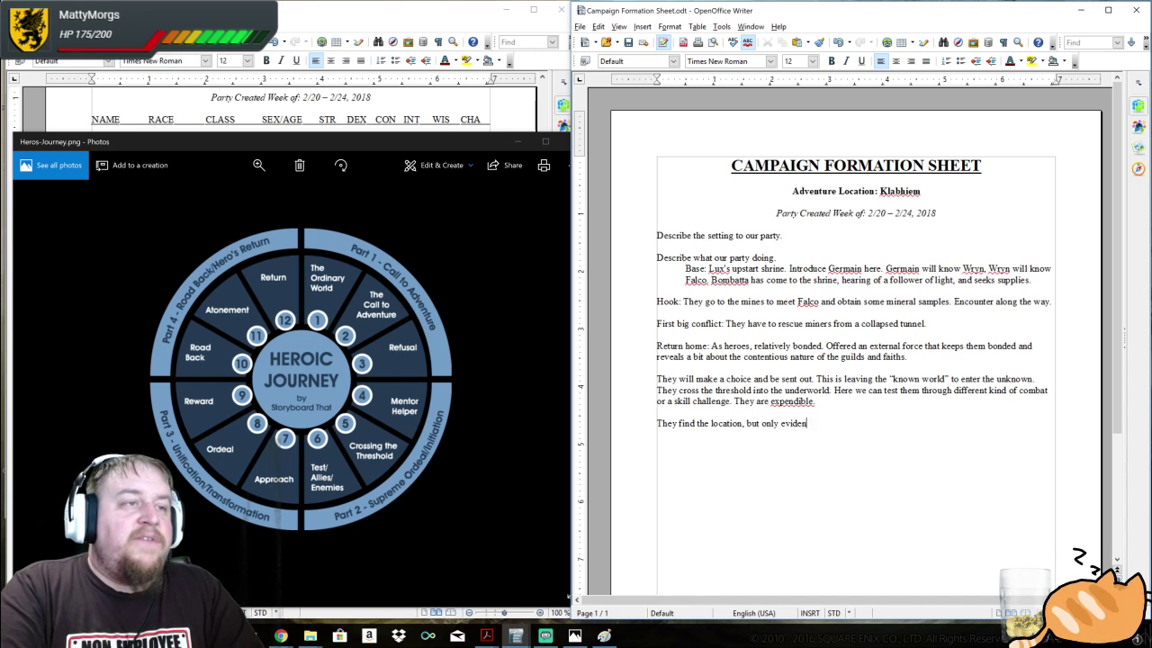
pyautogui.write('ce of people being h')
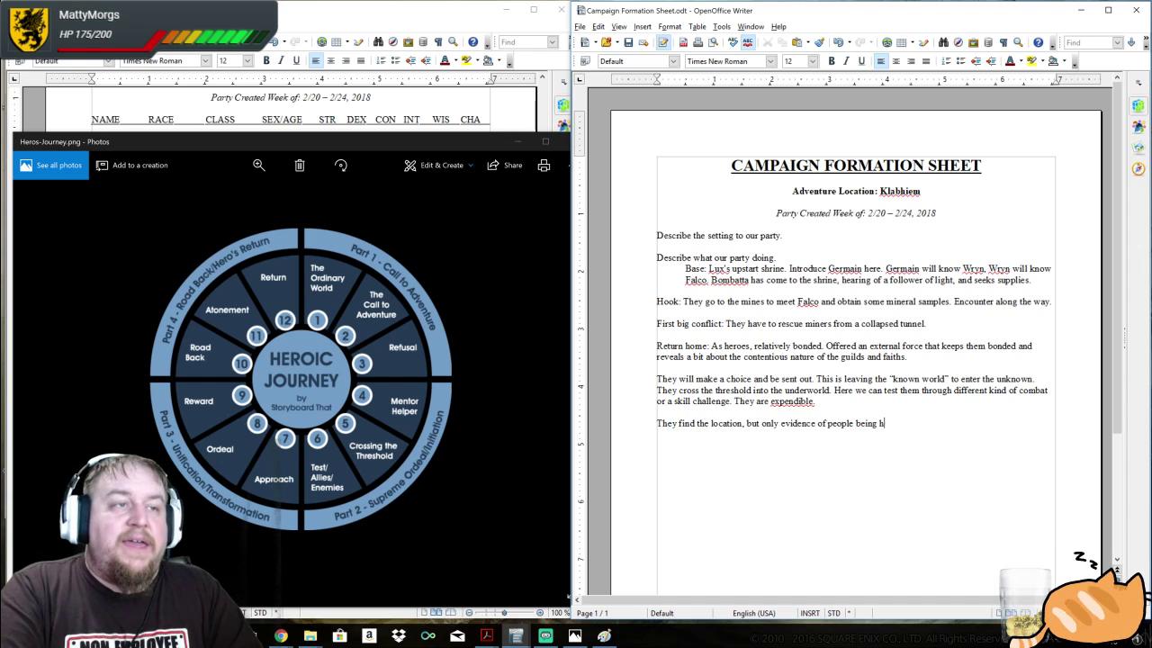
pyautogui.write('ere. There is a clue that will lead to a greater mystery elsewhere.')
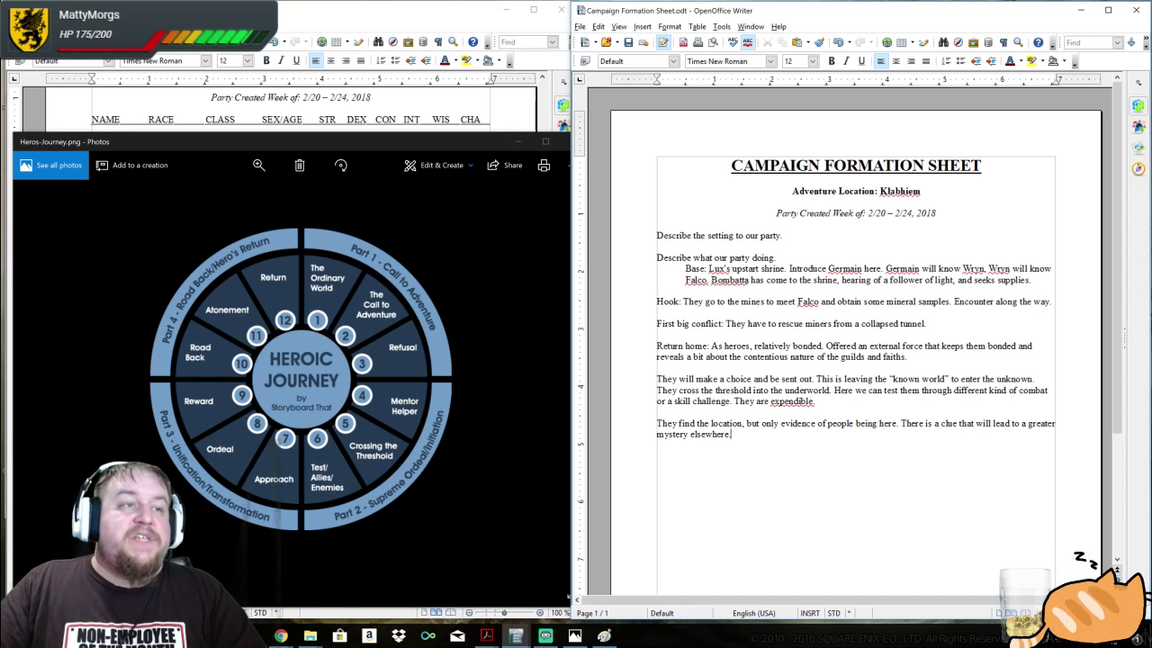
# Correct the misspelled word "expendible" in the underworld paragraph to "expendable"
pyautogui.rightClick(772, 399)
pyautogui.click(810, 411)
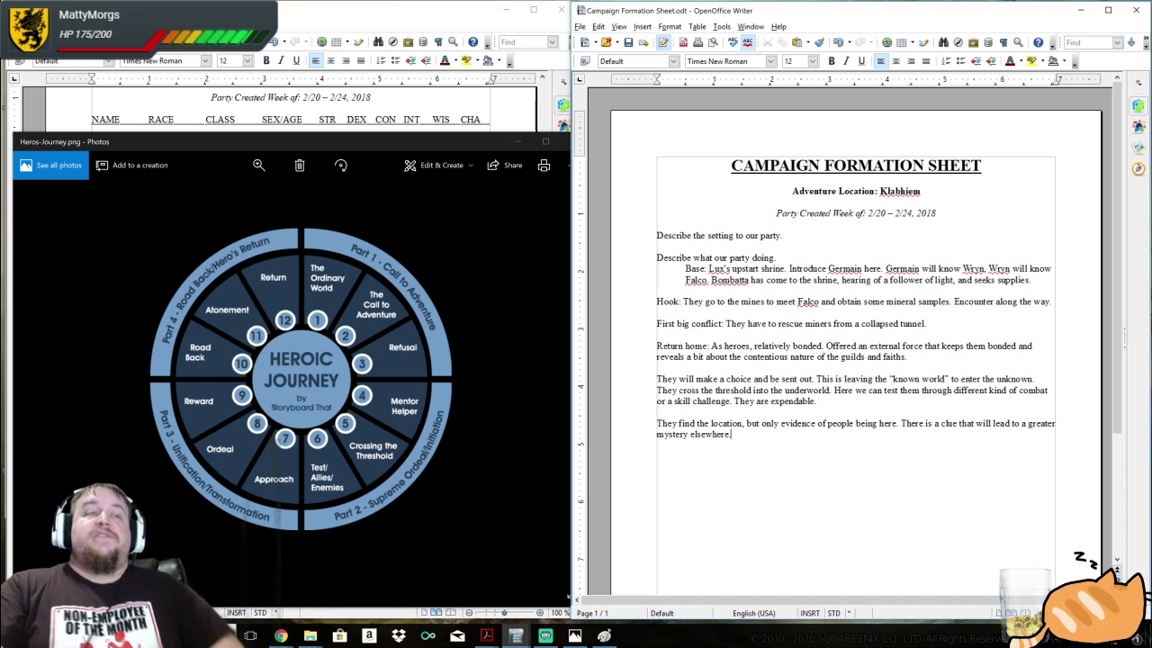
# Bring up the party roster document, review the skills listed for Wryn and Falco, and minimize the roster
pyautogui.click(447, 7)
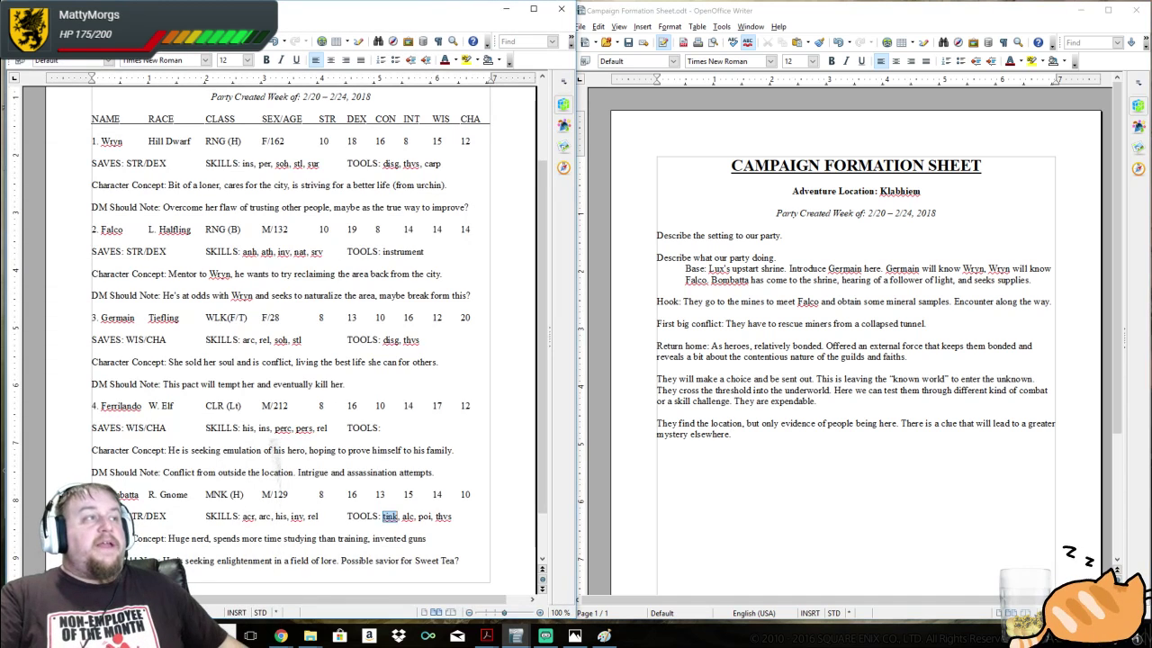
pyautogui.click(245, 162)
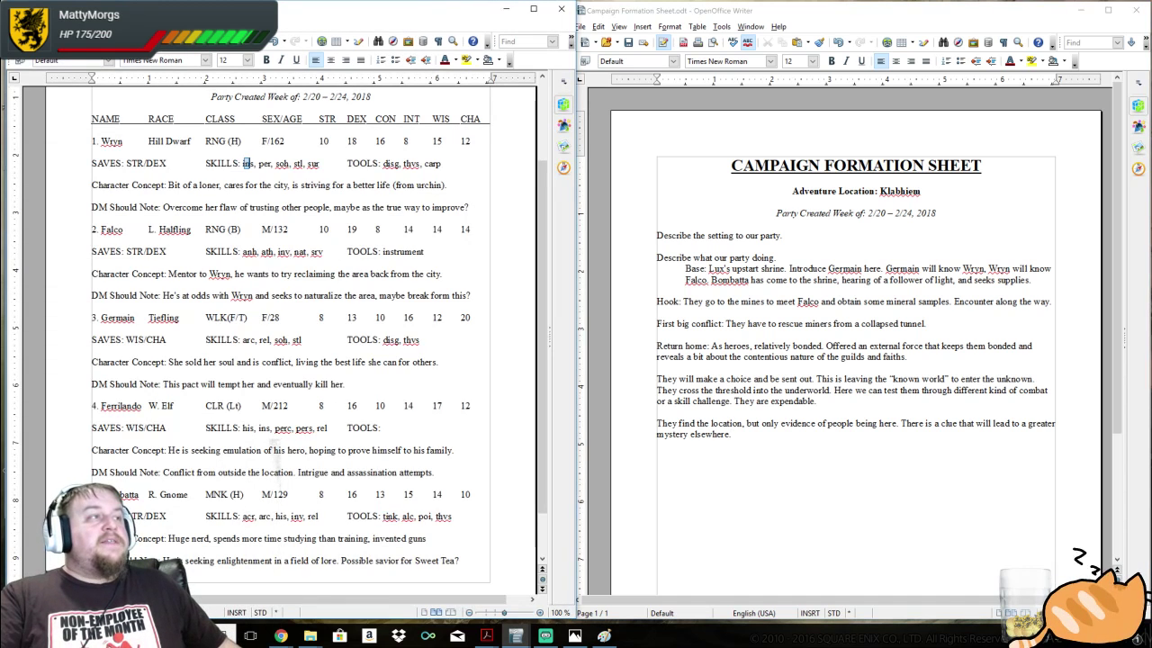
pyautogui.doubleClick(280, 163)
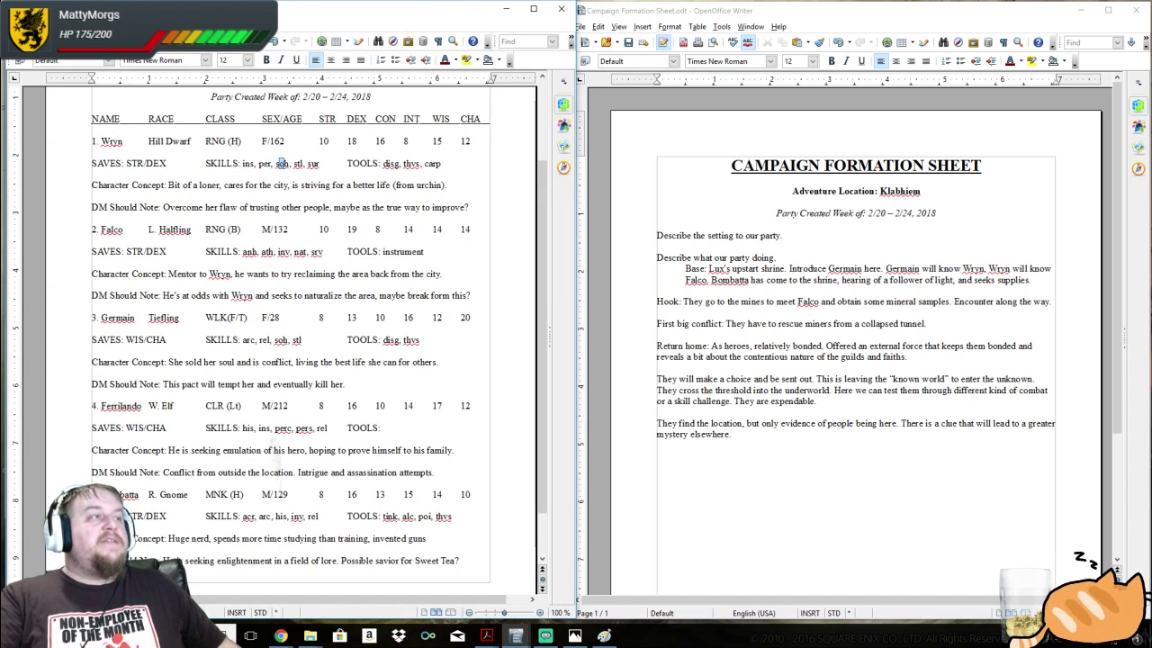
pyautogui.doubleClick(297, 163)
pyautogui.doubleClick(313, 162)
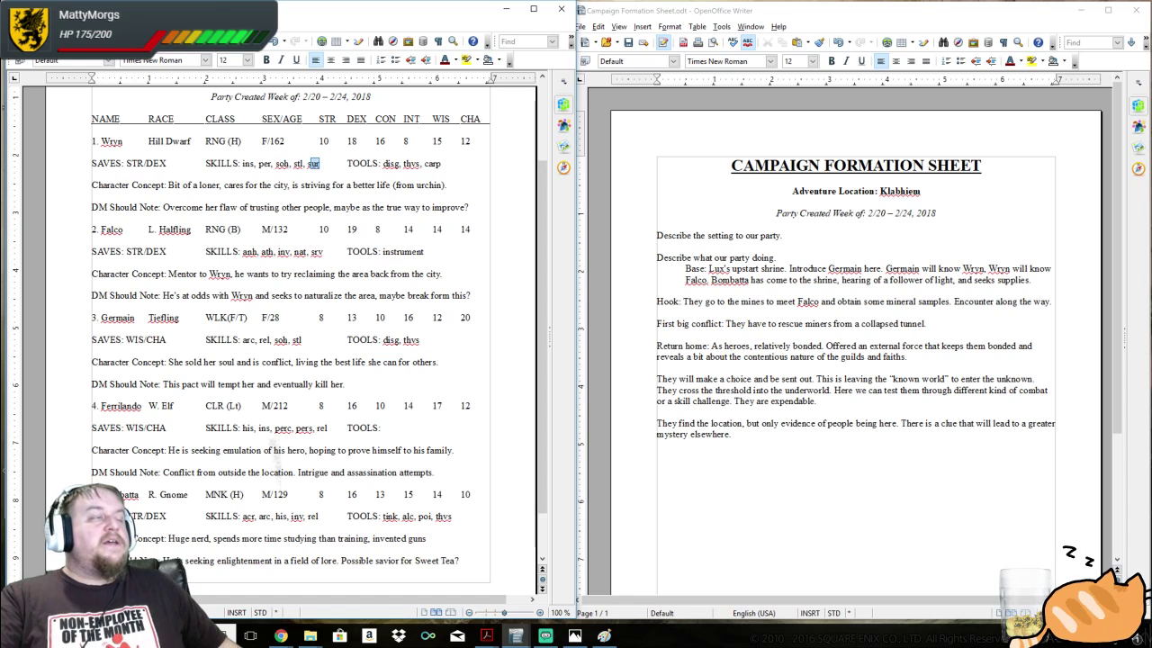
pyautogui.click(92, 285)
pyautogui.write('rv')
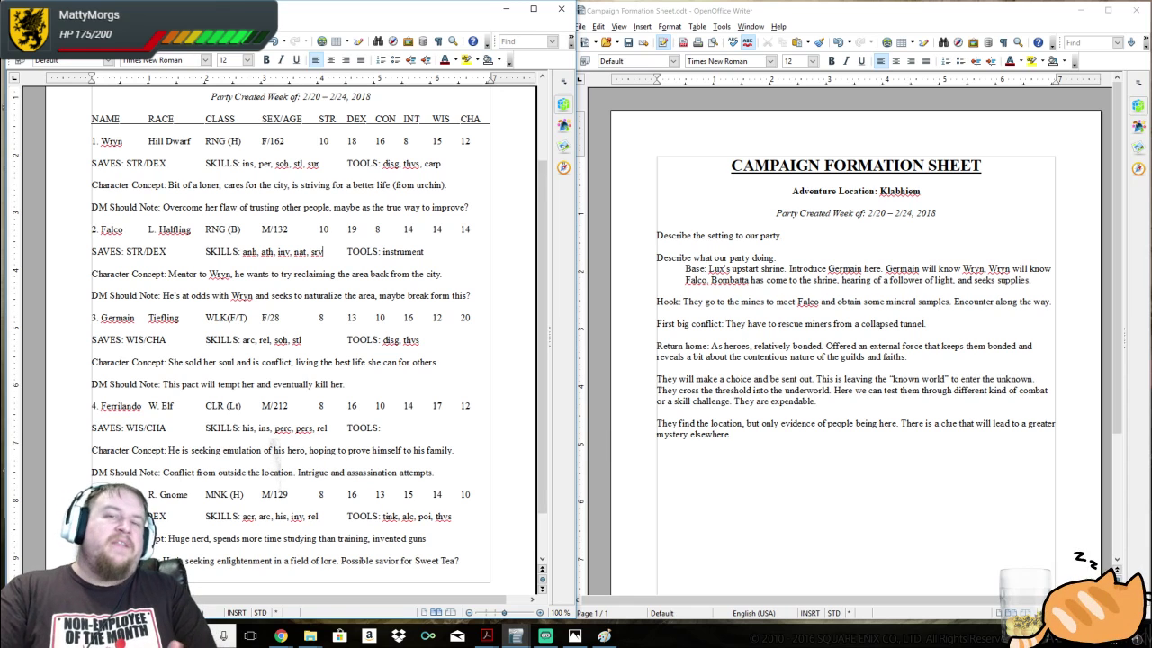
pyautogui.click(506, 8)
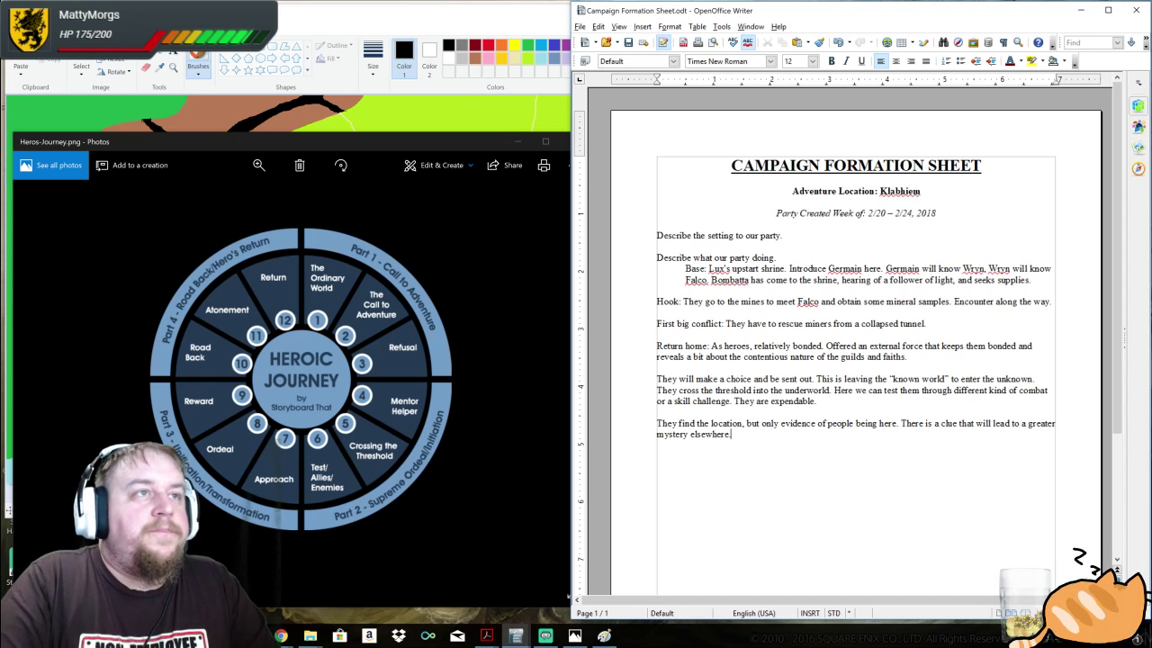
# Start a new paragraph after a blank line with "They report back and it's clear that the guild knows more than what they said."
pyautogui.press('Return')
pyautogui.write("They report back and it's clear that")
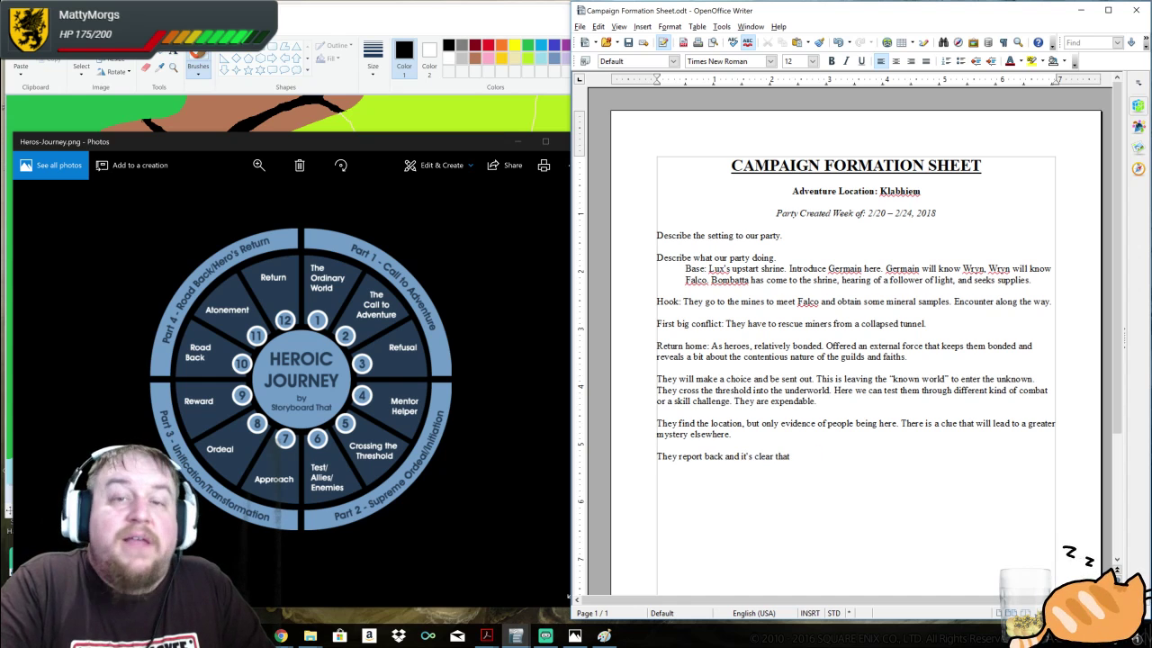
pyautogui.write(' the guild knows m')
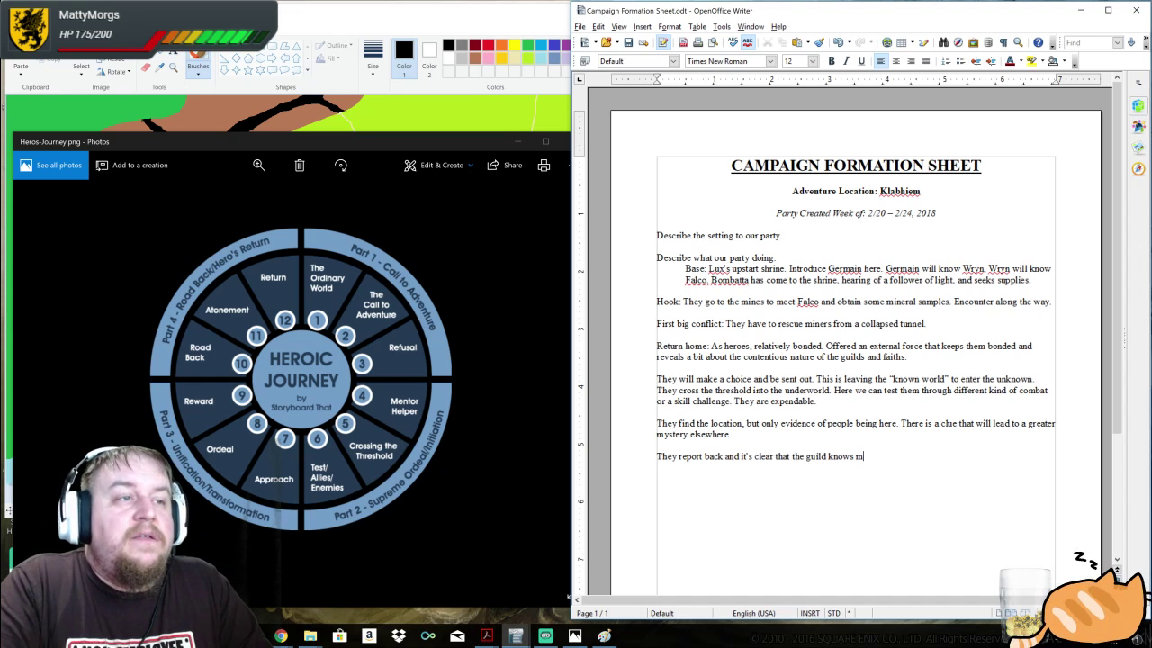
pyautogui.write('ore than what they said.')
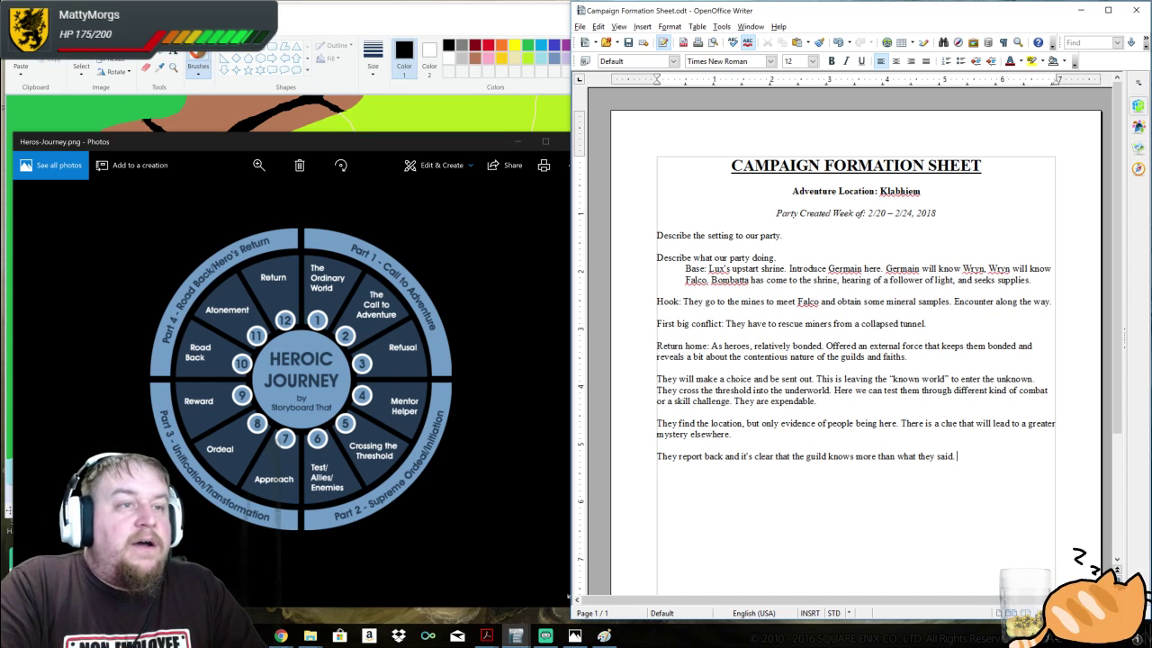
# Append "There is a test of wills, morals, or even combat." to the paragraph about reporting back
pyautogui.write('There is ')
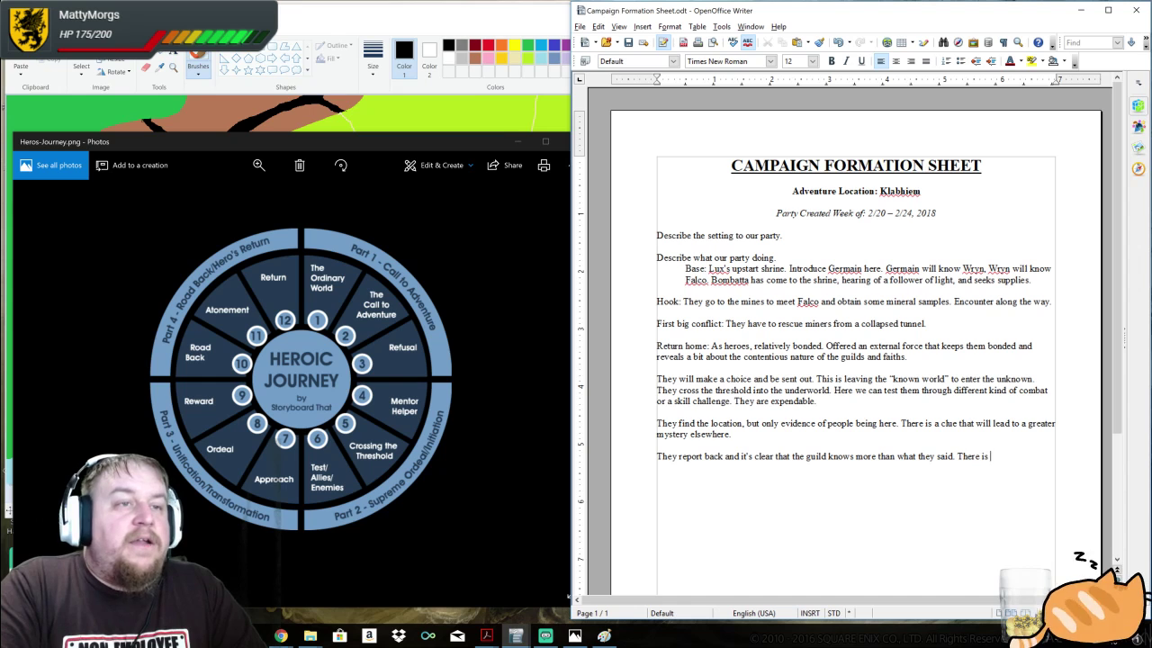
pyautogui.write('a test of wills, ')
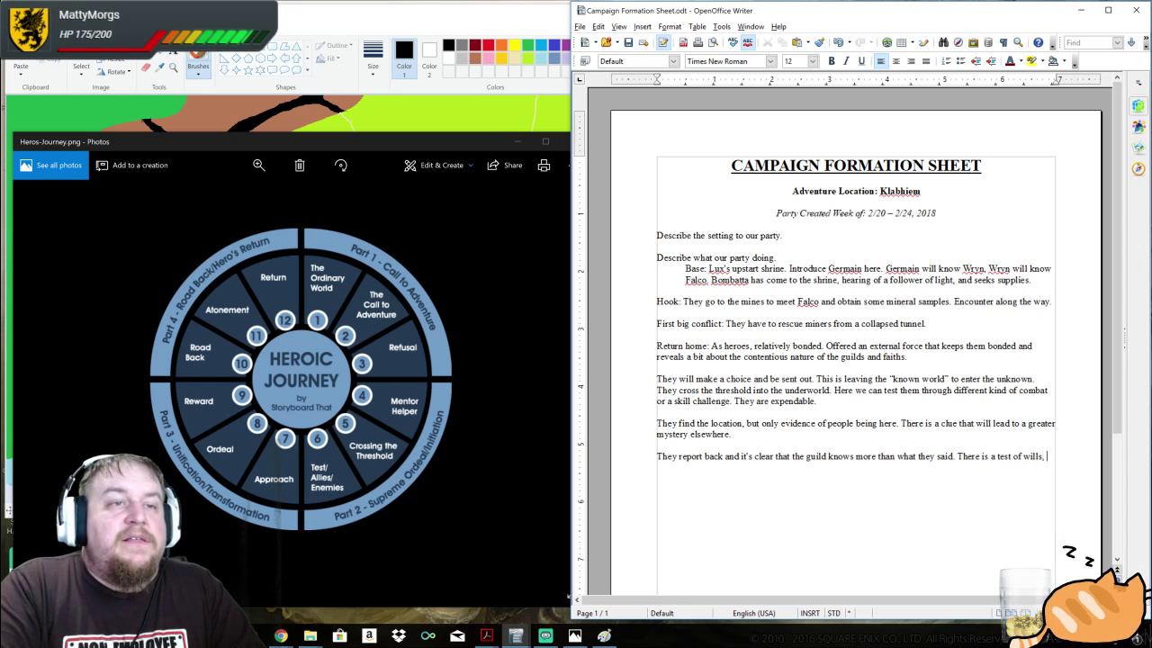
pyautogui.write('morals, or')
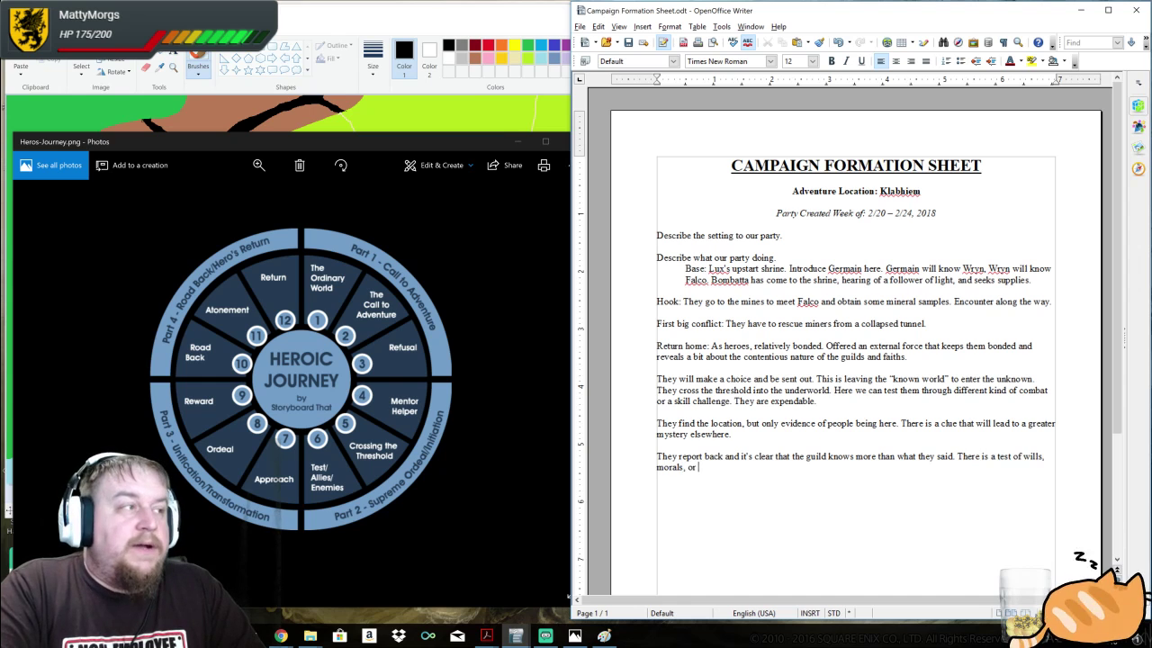
pyautogui.write(' even combat.')
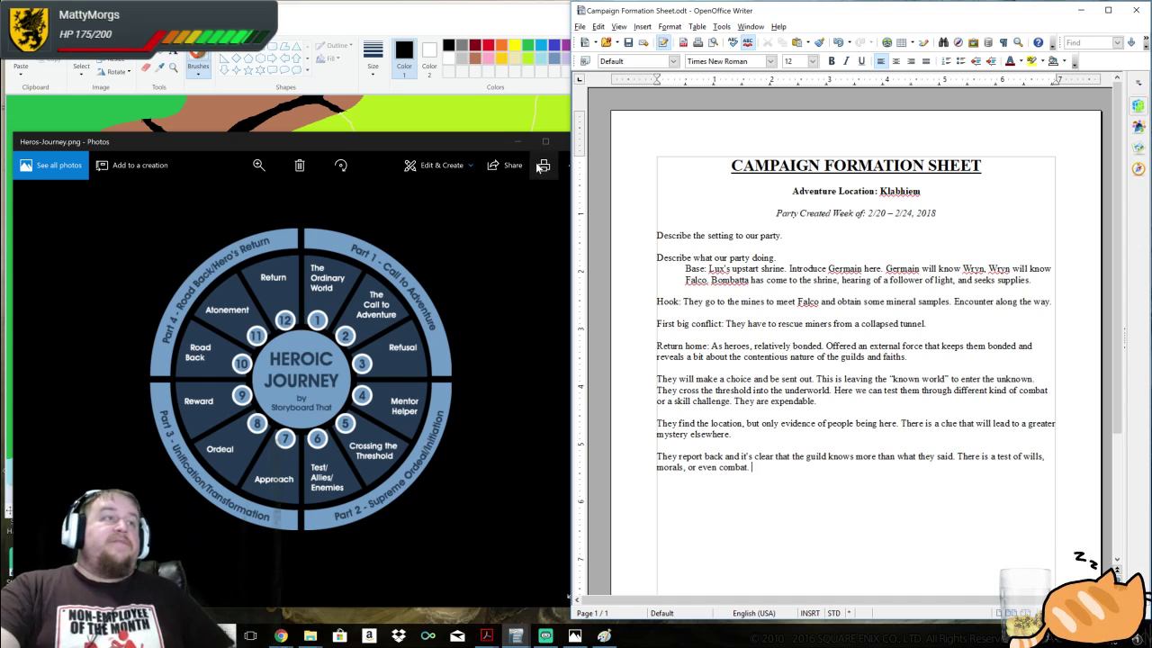
# Append "The party resolves to continue with maybe a “but”." to the paragraph about reporting back
pyautogui.click(574, 141)
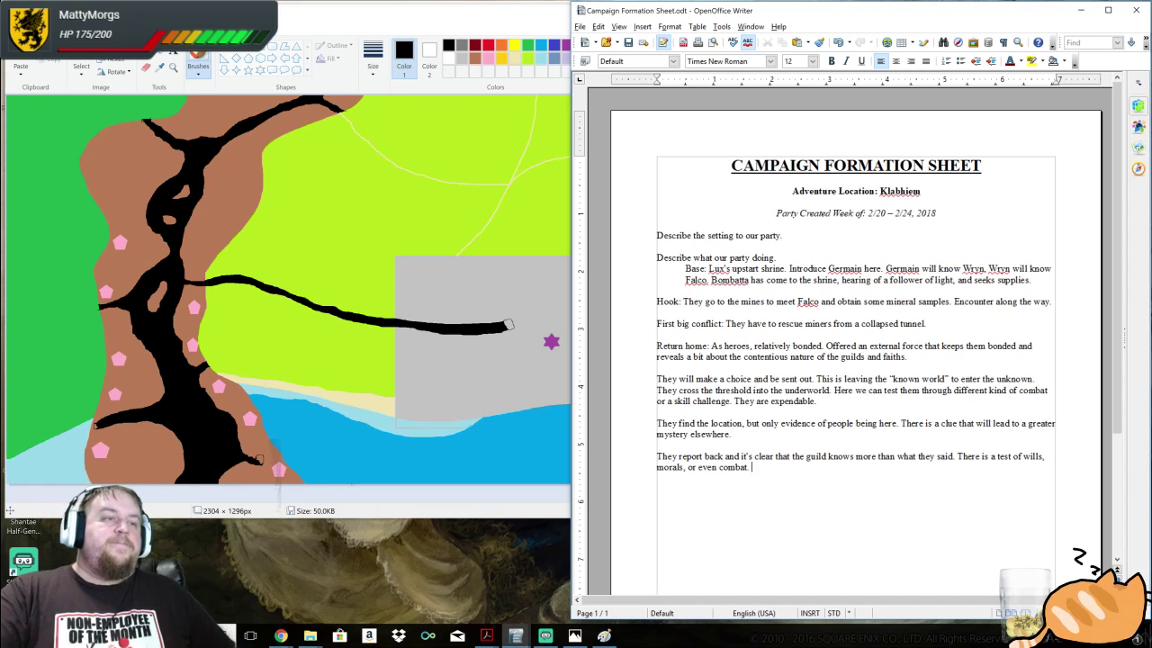
pyautogui.write('The party resolves to ')
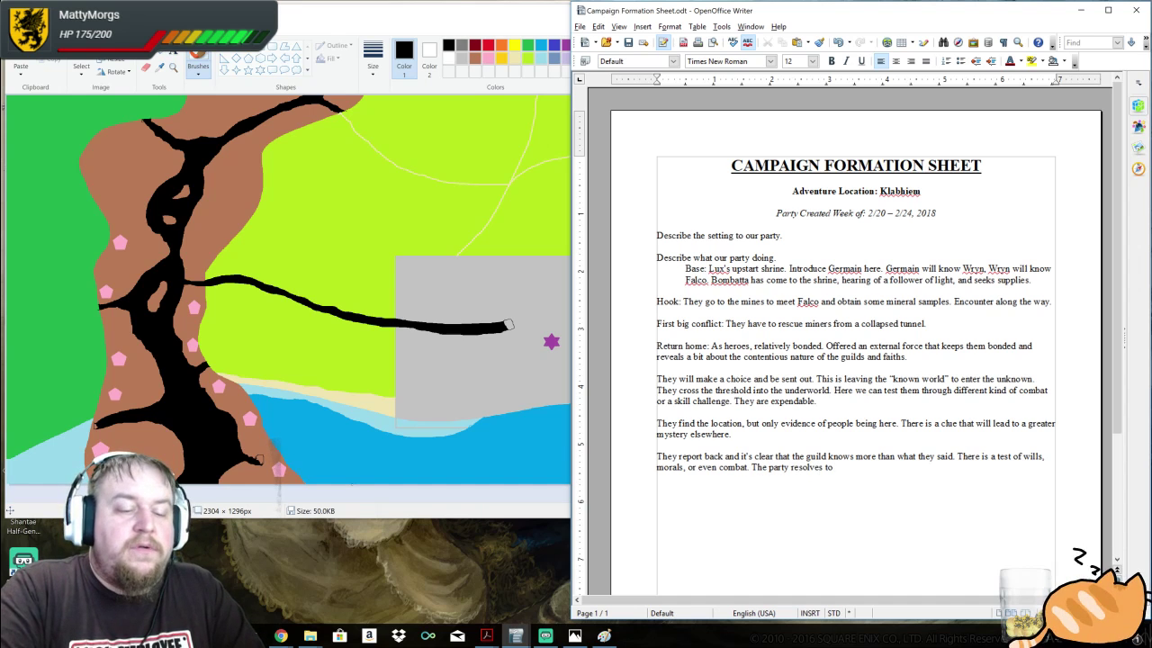
pyautogui.write('continue')
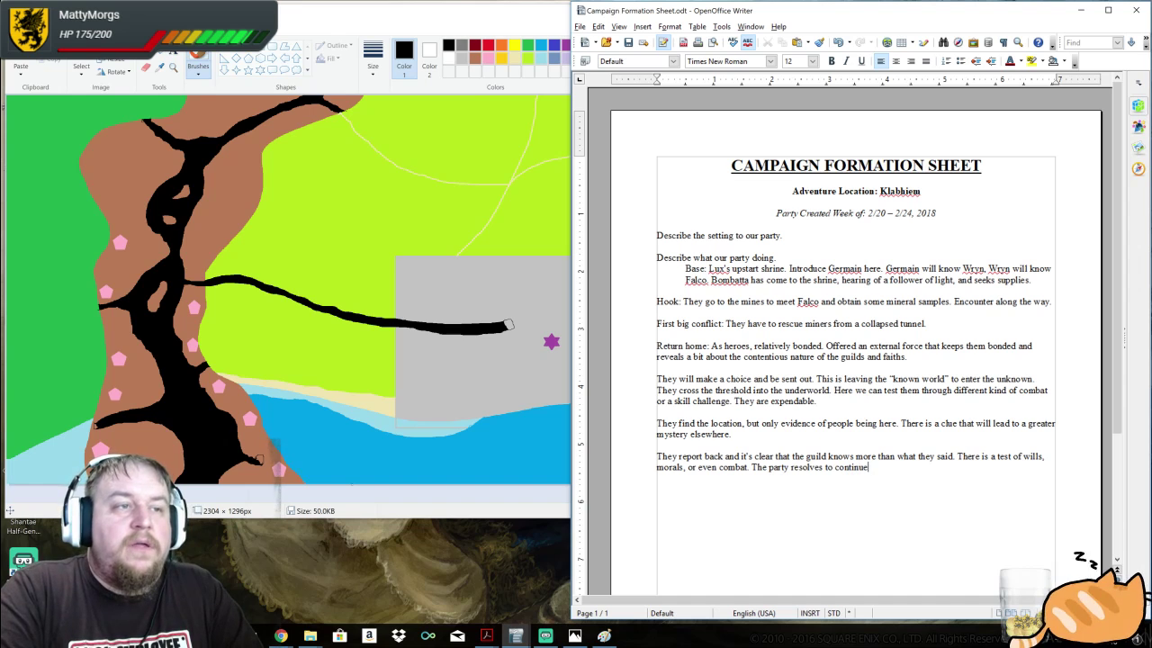
pyautogui.write(' with m')
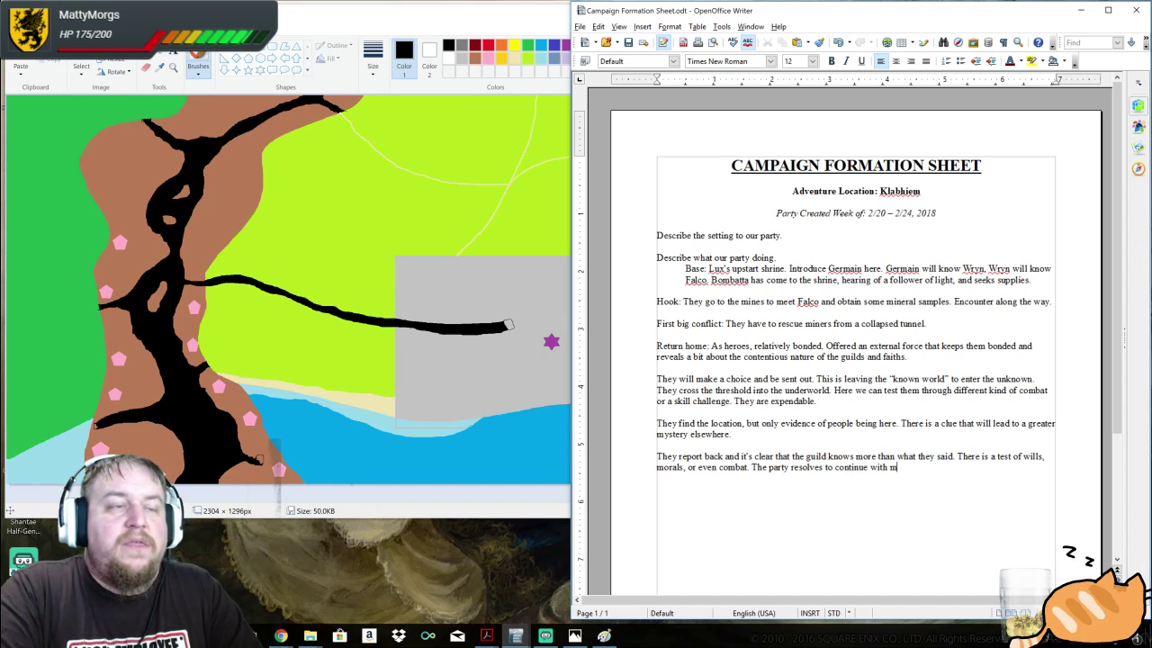
pyautogui.write('aybe a "but"')
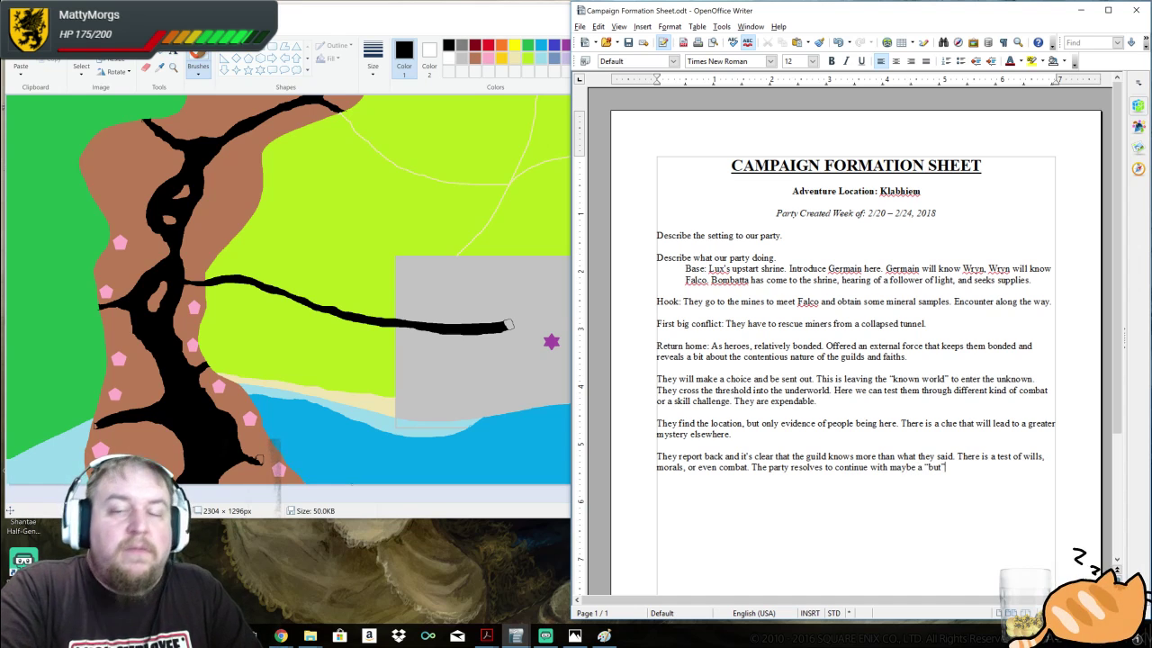
pyautogui.write('.')
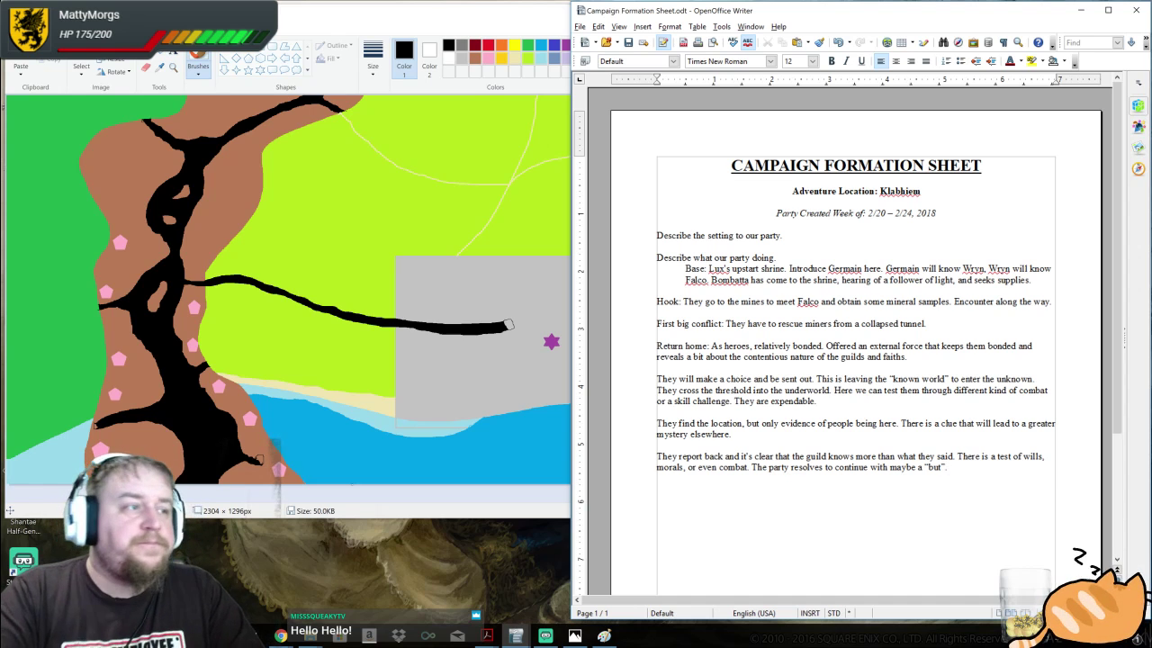
# Bring up the Heroic Journey diagram beside the notes and review its stages for the next story beat
pyautogui.click(574, 635)
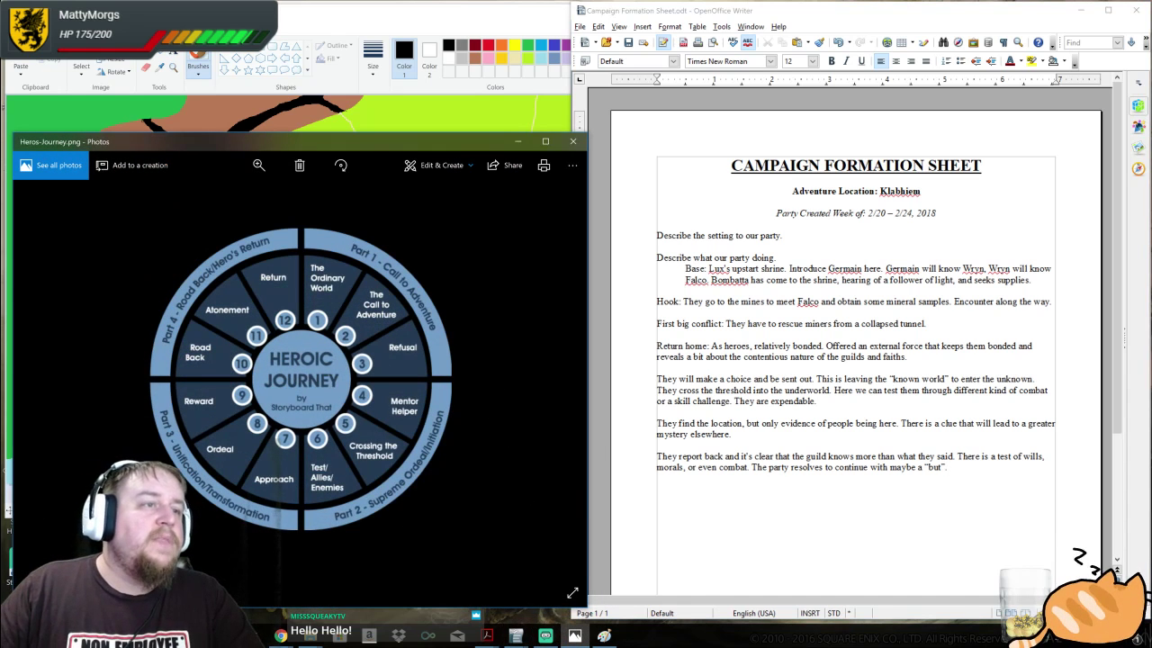
pyautogui.hotkey('alt', 'Tab')
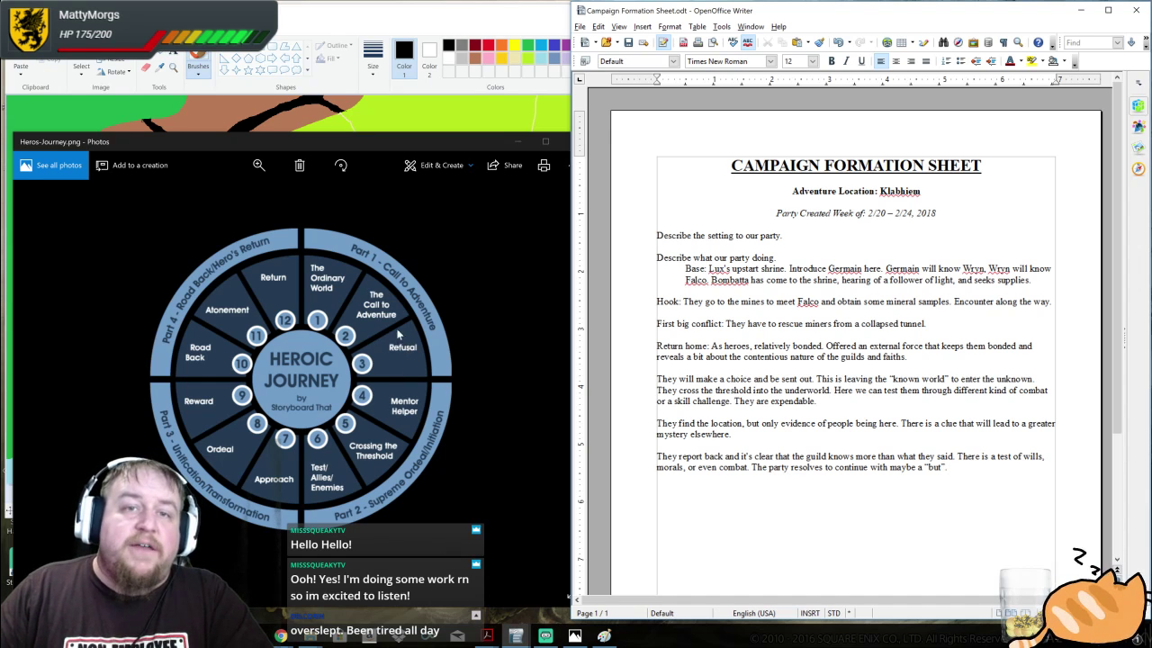
pyautogui.click(517, 141)
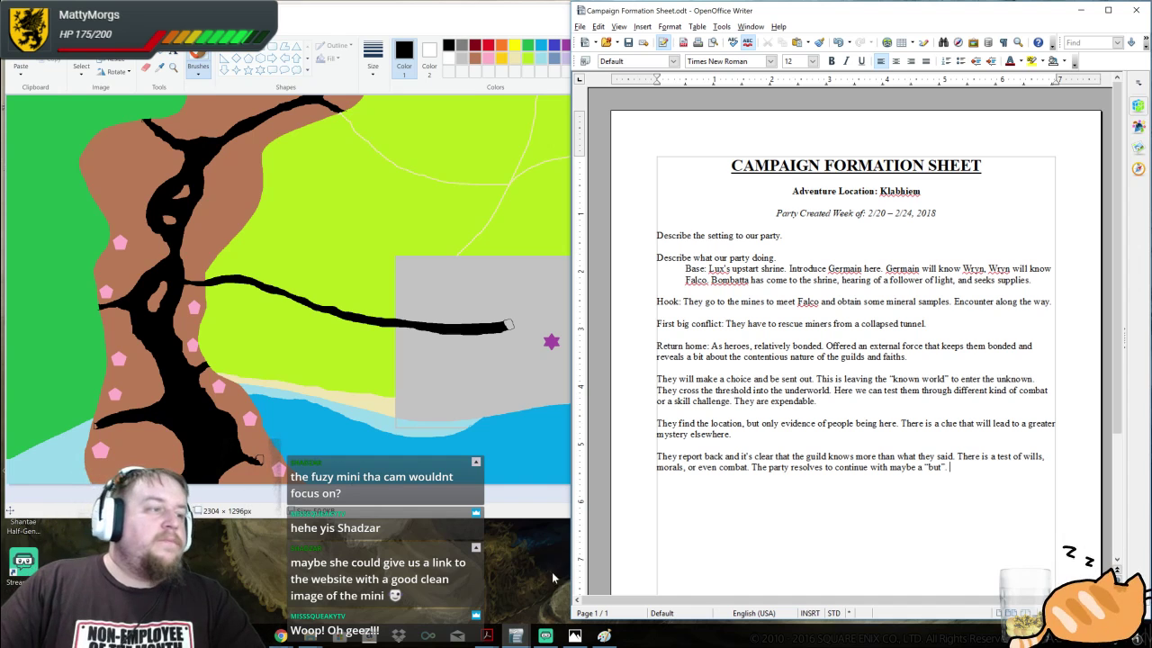
pyautogui.click(574, 635)
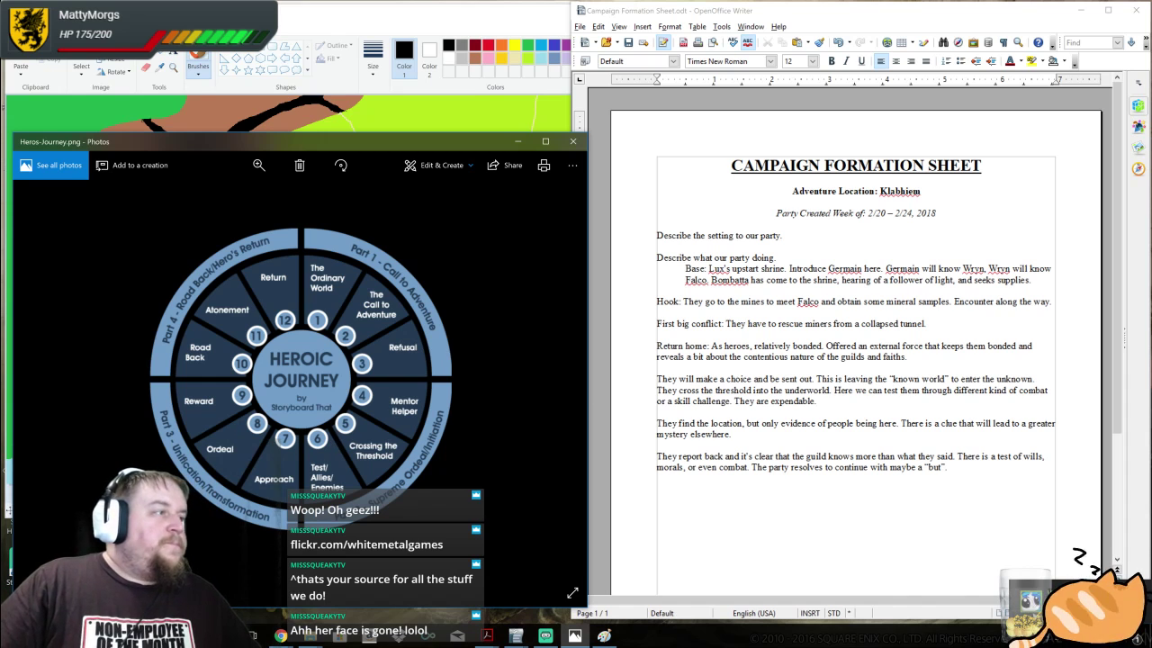
pyautogui.hotkey('alt', 'Tab')
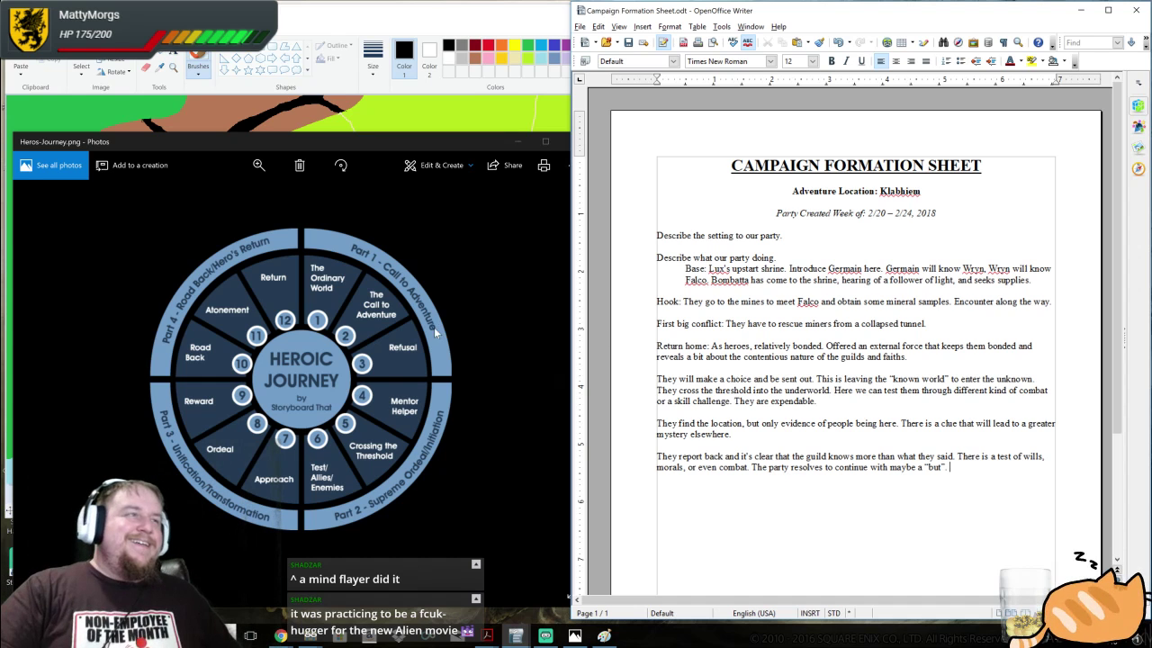
pyautogui.click(482, 142)
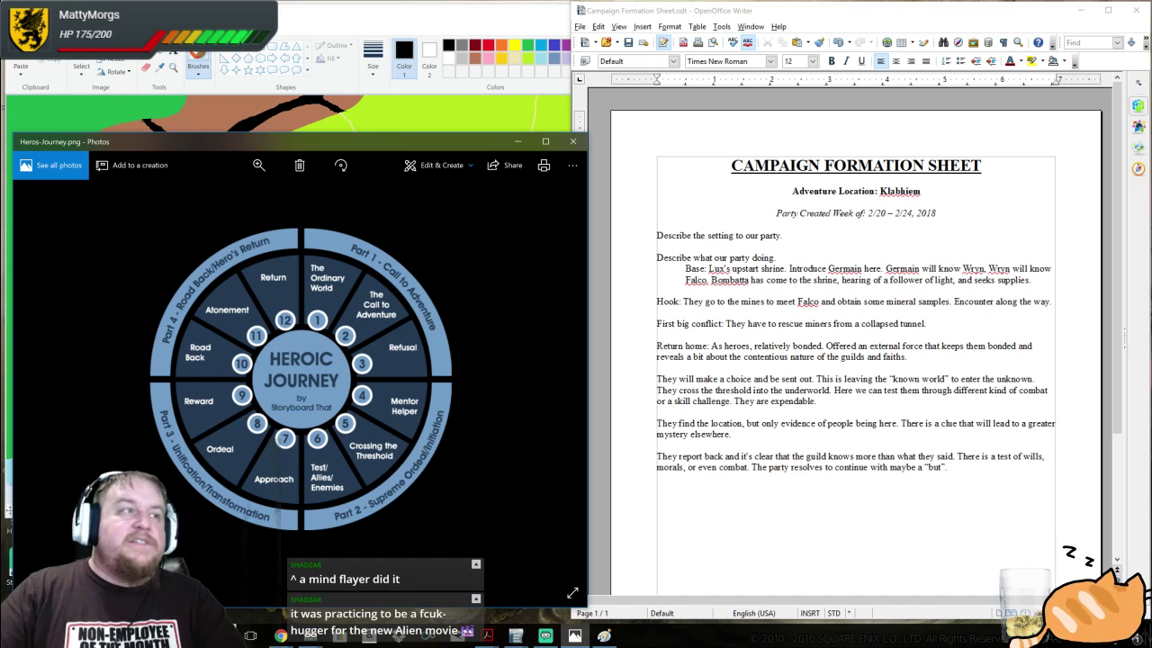
# Start a new paragraph after a blank line with "So now they spend time researching and investigating. They will produce a lead."
pyautogui.click(952, 467)
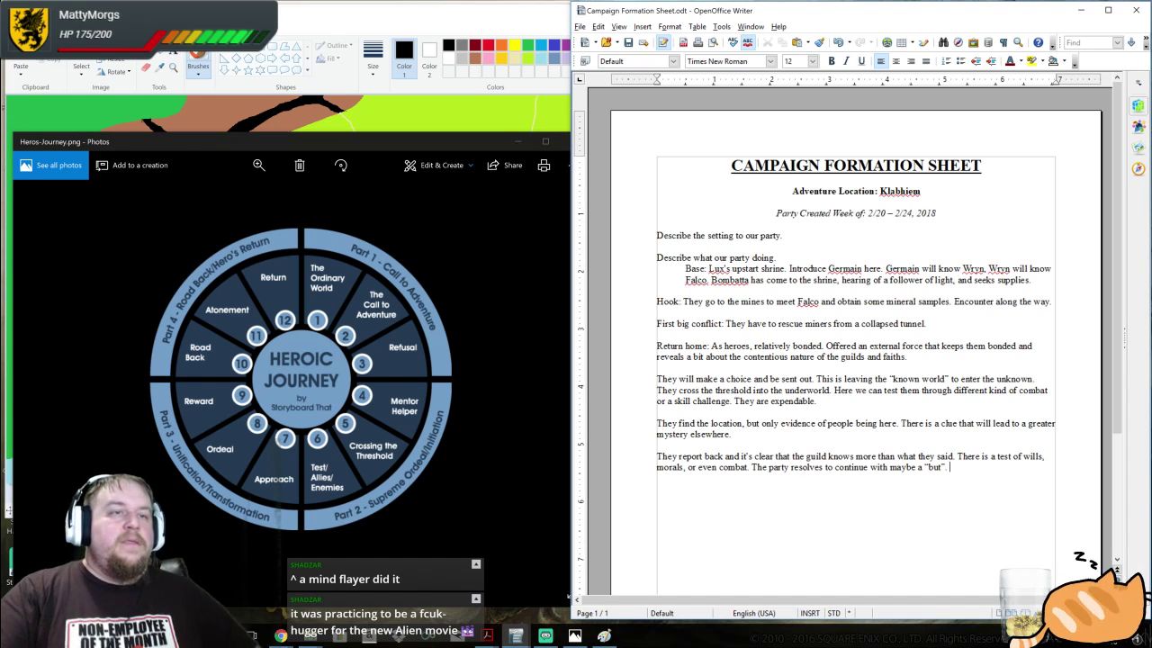
pyautogui.press('Return')
pyautogui.write('So now they ')
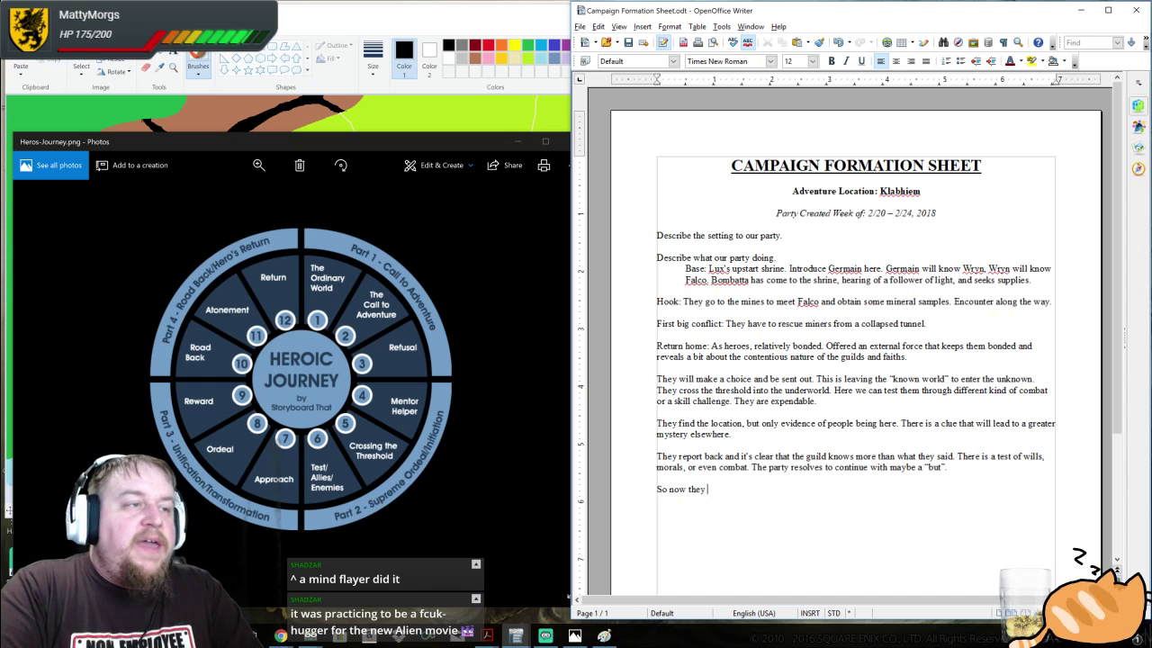
pyautogui.write('spend time r')
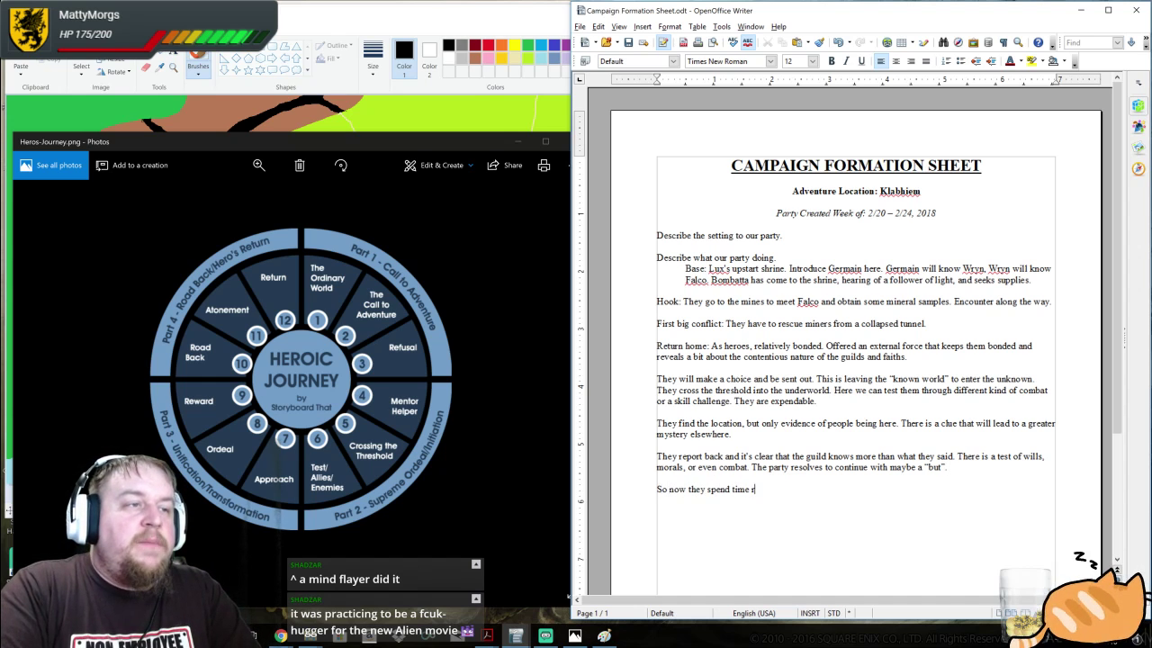
pyautogui.write('esearching and i')
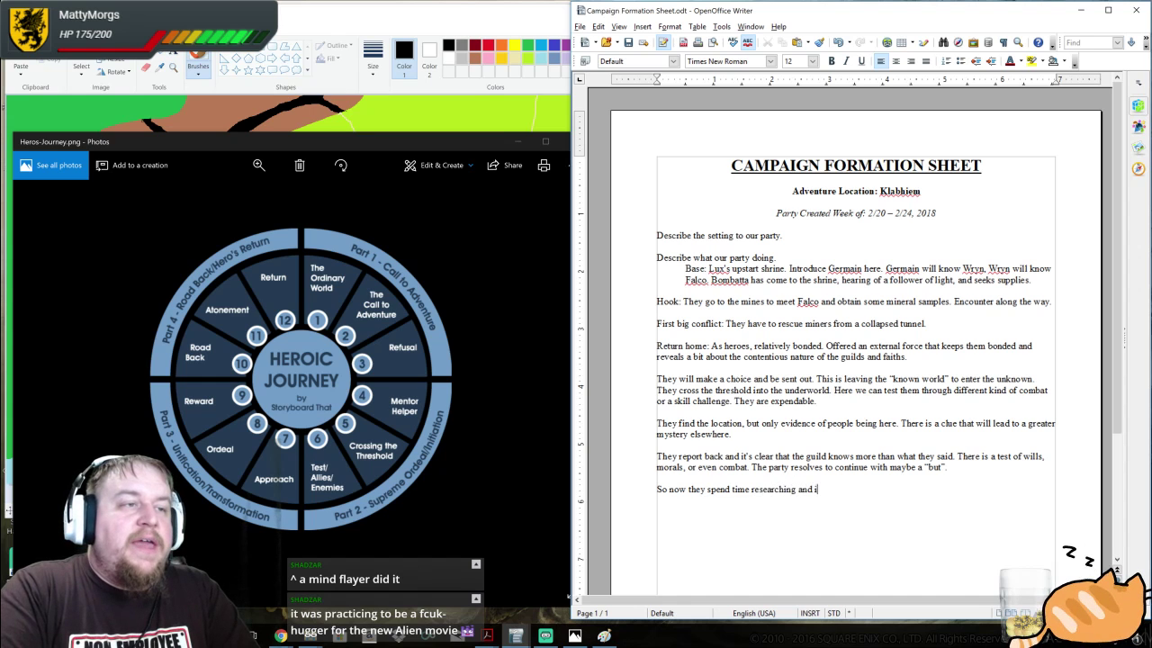
pyautogui.write('nvestigating.')
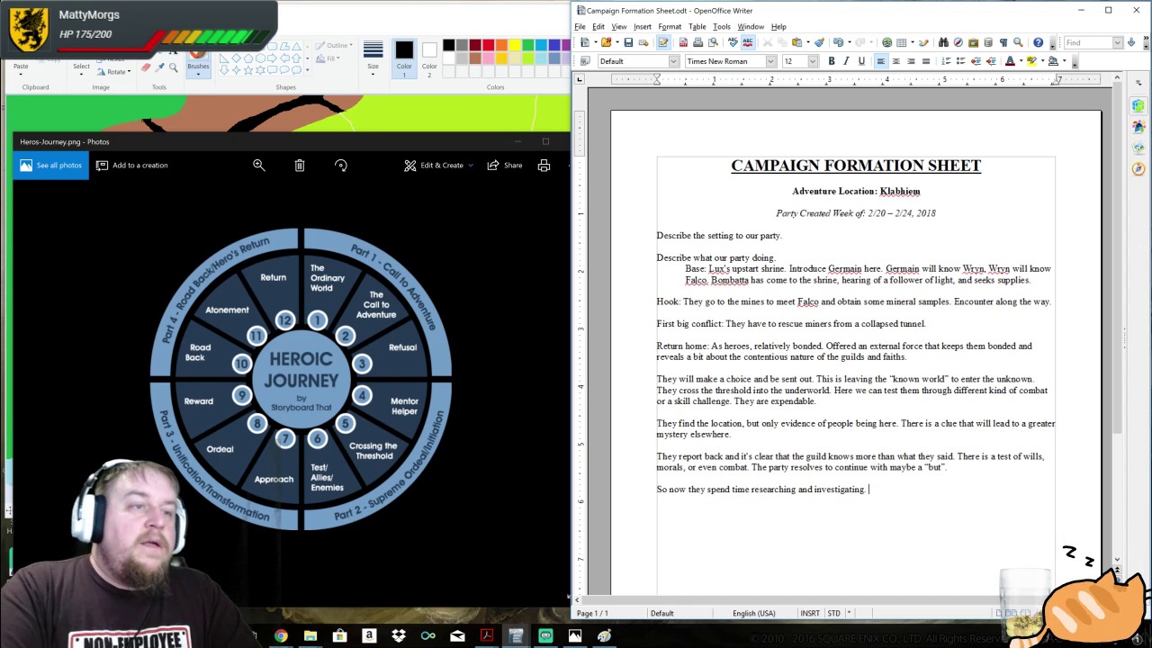
pyautogui.write('They will pro')
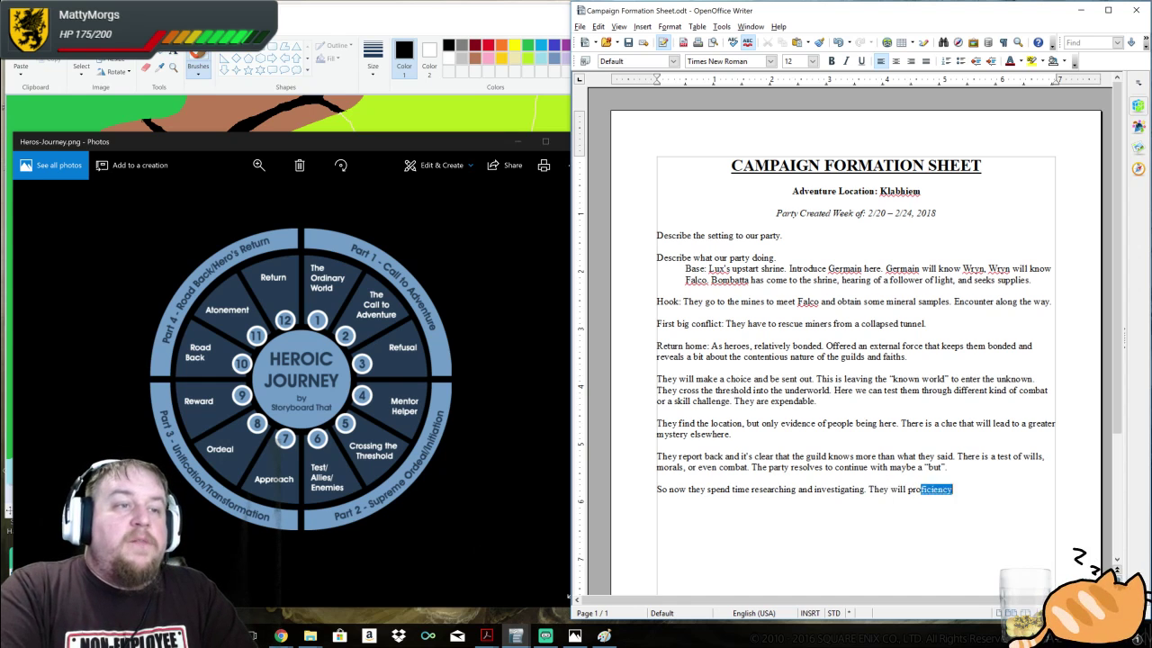
pyautogui.write('duce a lead.')
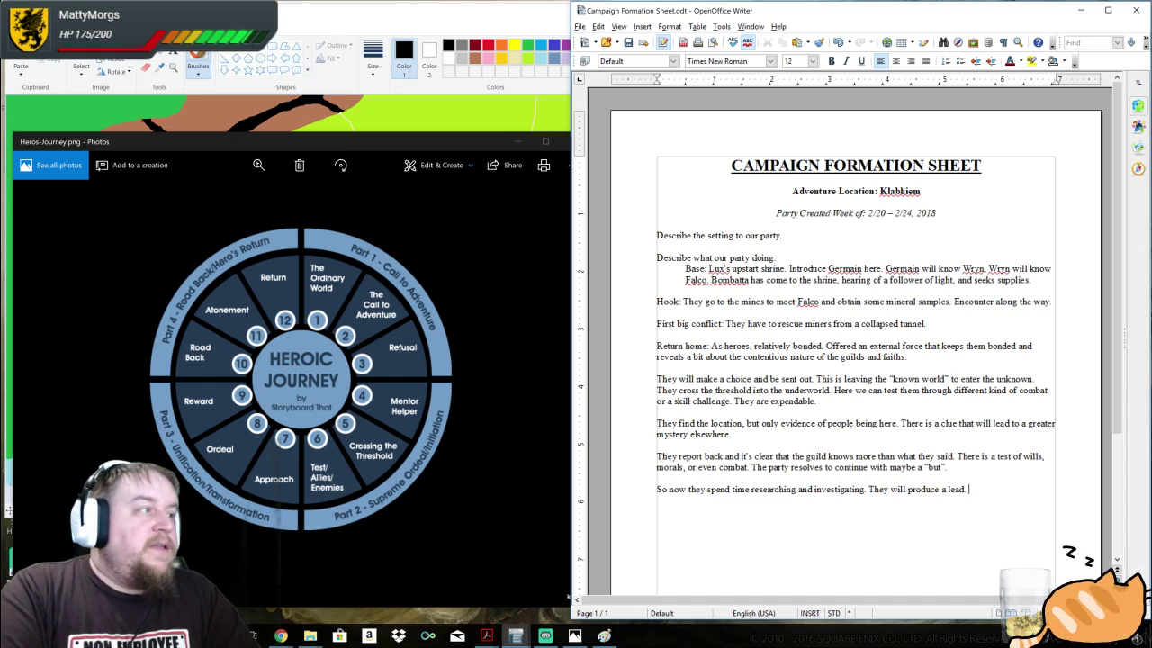
# Append "This leads to the “approach”" to the paragraph about researching and investigating
pyautogui.write('The')
pyautogui.press('BackSpace')
pyautogui.write('is leads ')
pyautogui.write('the')
pyautogui.press('BackSpace')
pyautogui.press('BackSpace')
pyautogui.write('o the "approach"')
# Continue the research paragraph with "I would recommend here about halfway in to hint at this leading to something major"
pyautogui.write('. I woul')
pyautogui.write('d recommend h')
pyautogui.write('ere')
pyautogui.write(' abou')
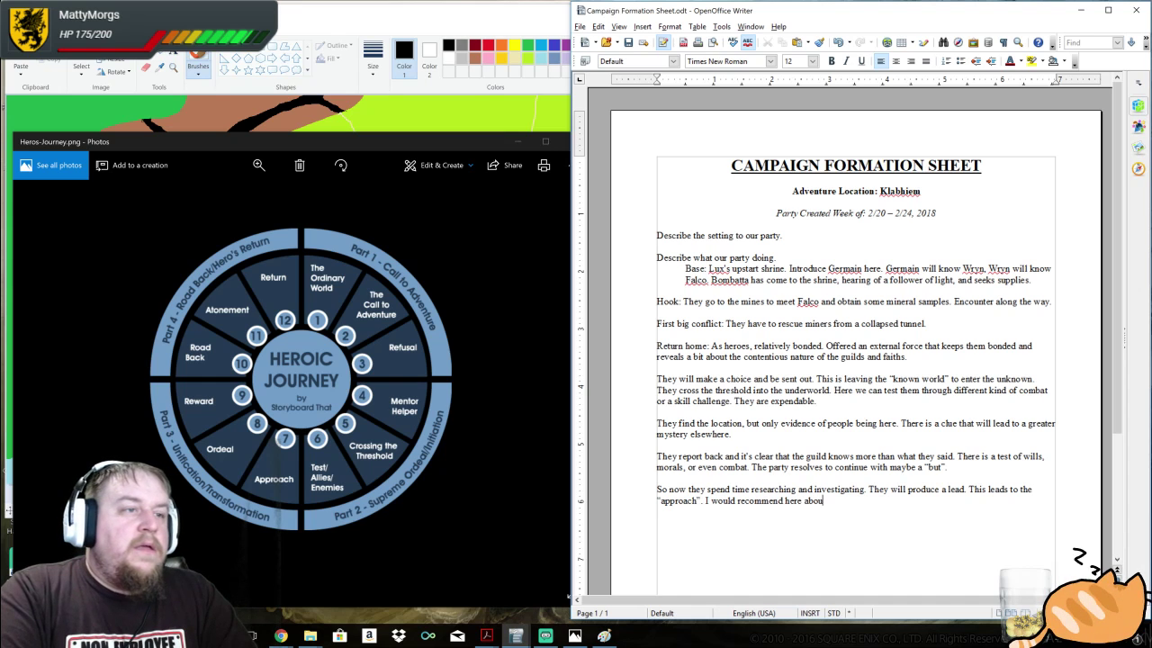
pyautogui.write('t halfway i')
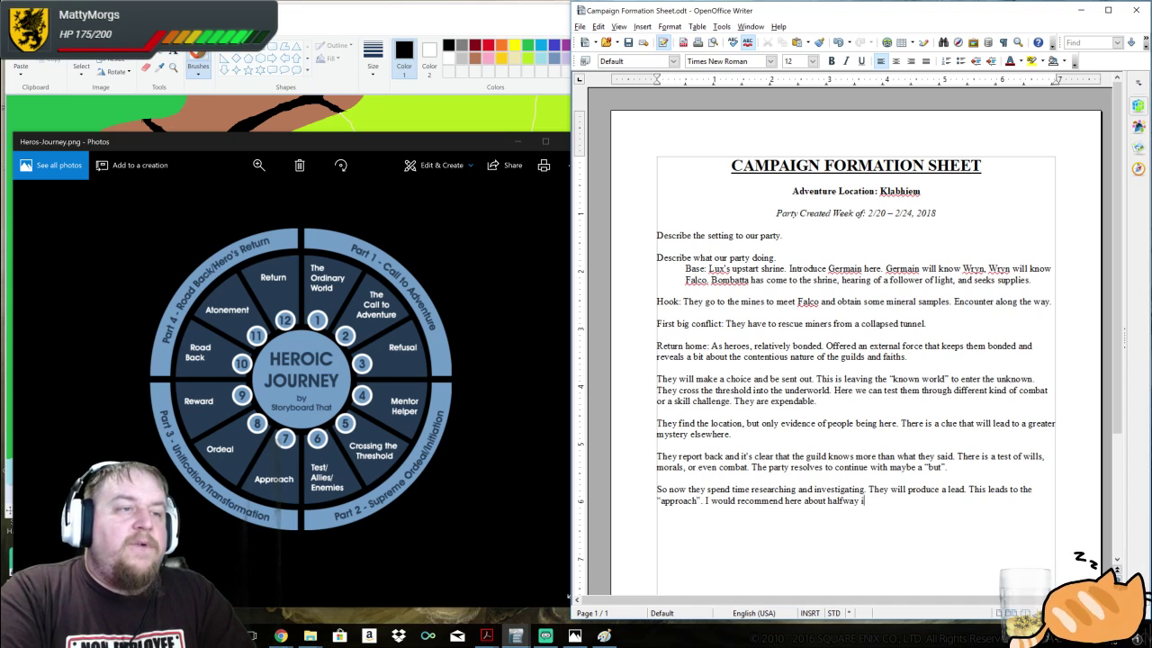
pyautogui.write('n to hint at this ')
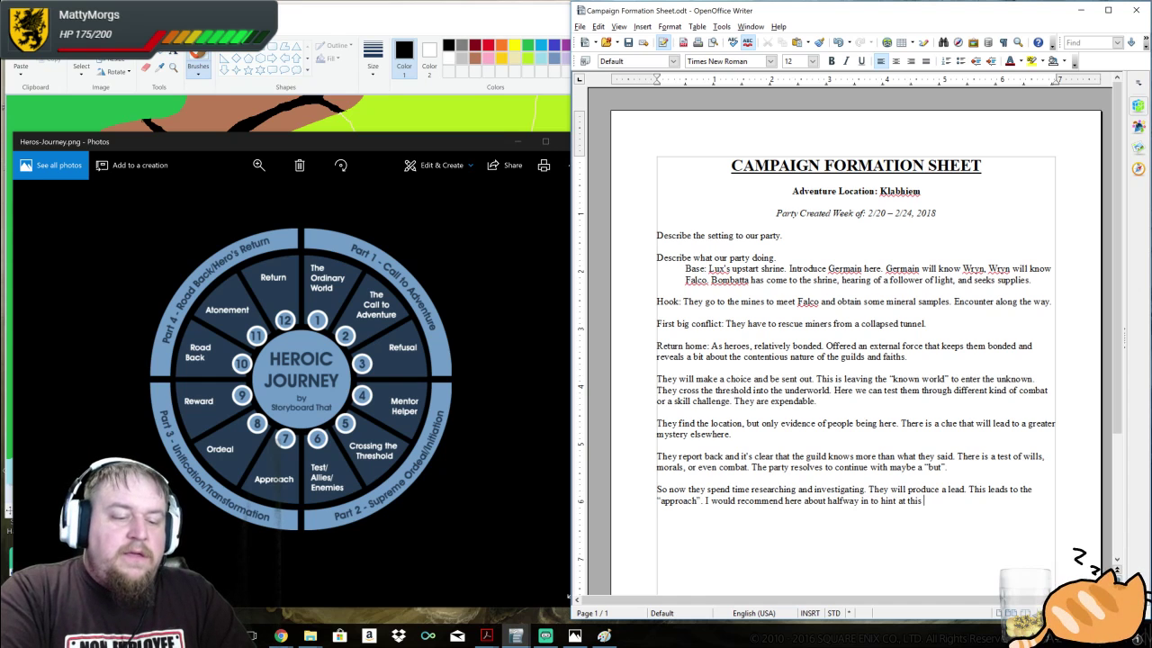
pyautogui.write('leading t')
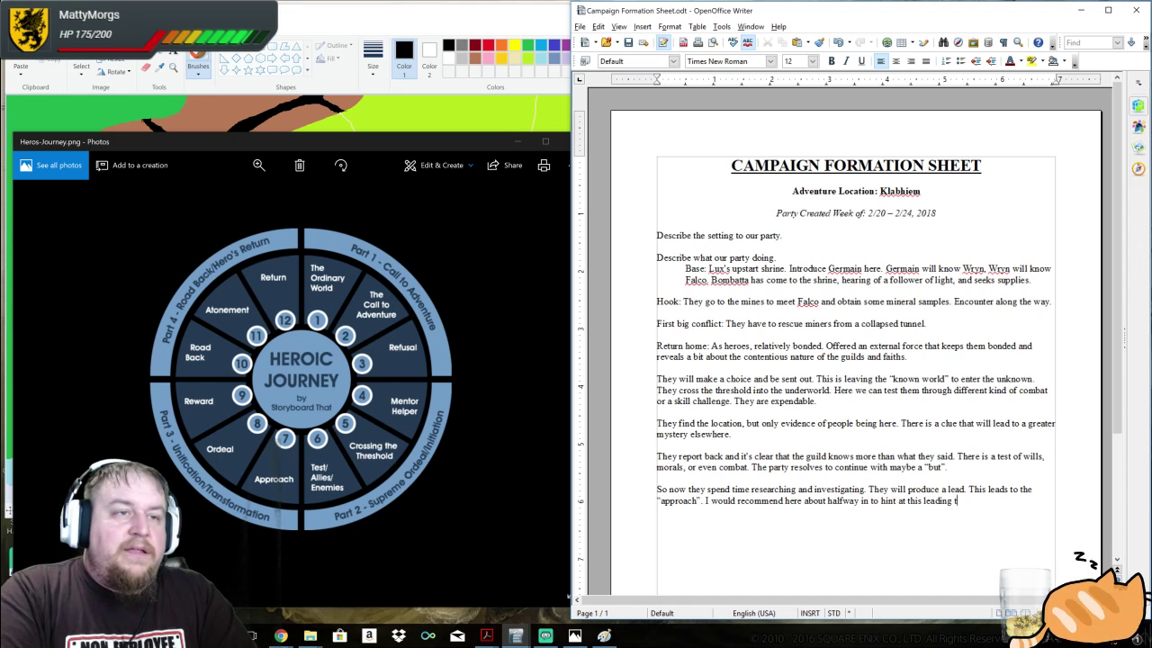
pyautogui.write('o something major li')
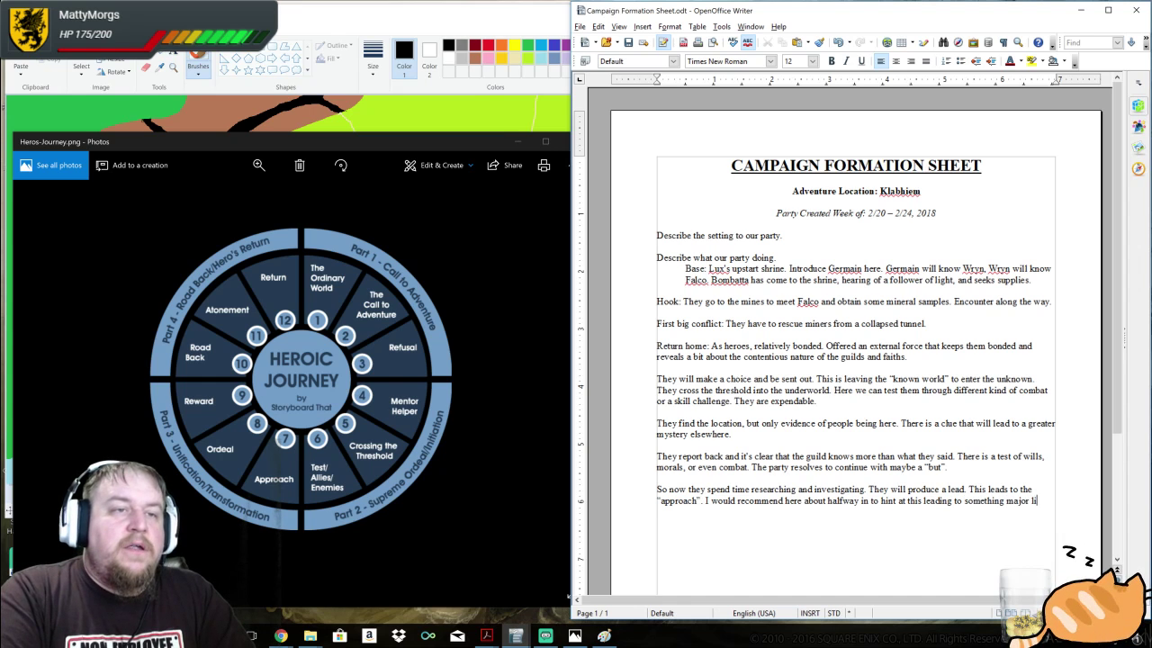
# Finish the recommendation sentence with "like Germaine's pact holder." and add the note "(sub boss)"
pyautogui.write('ke Germ')
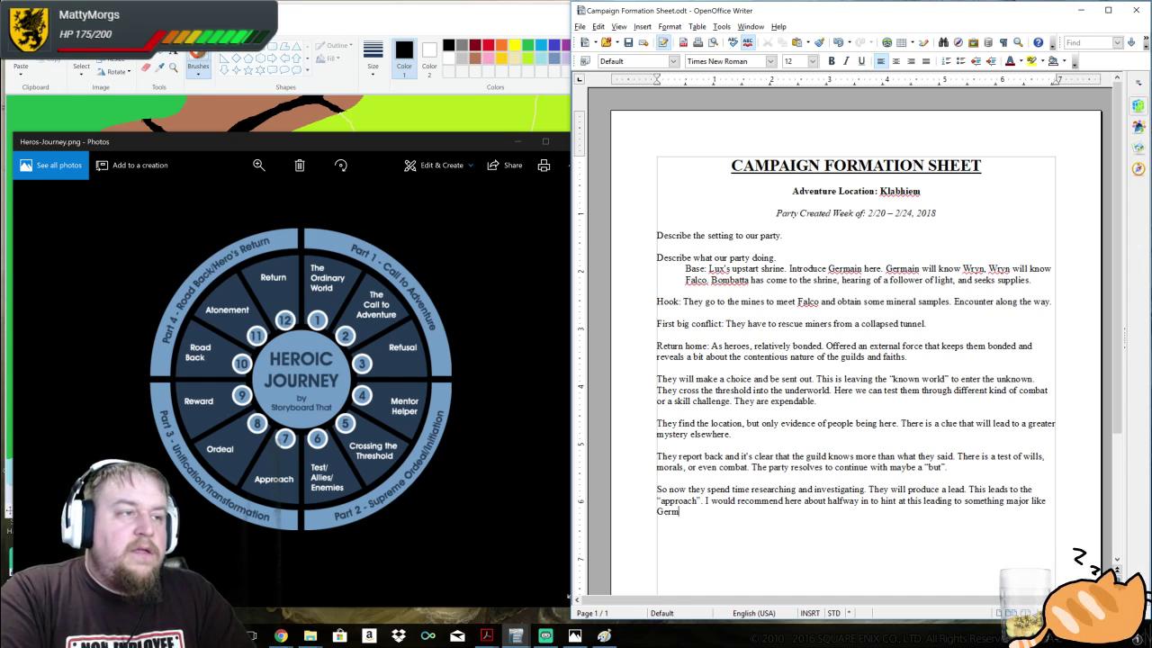
pyautogui.write("aine's demon")
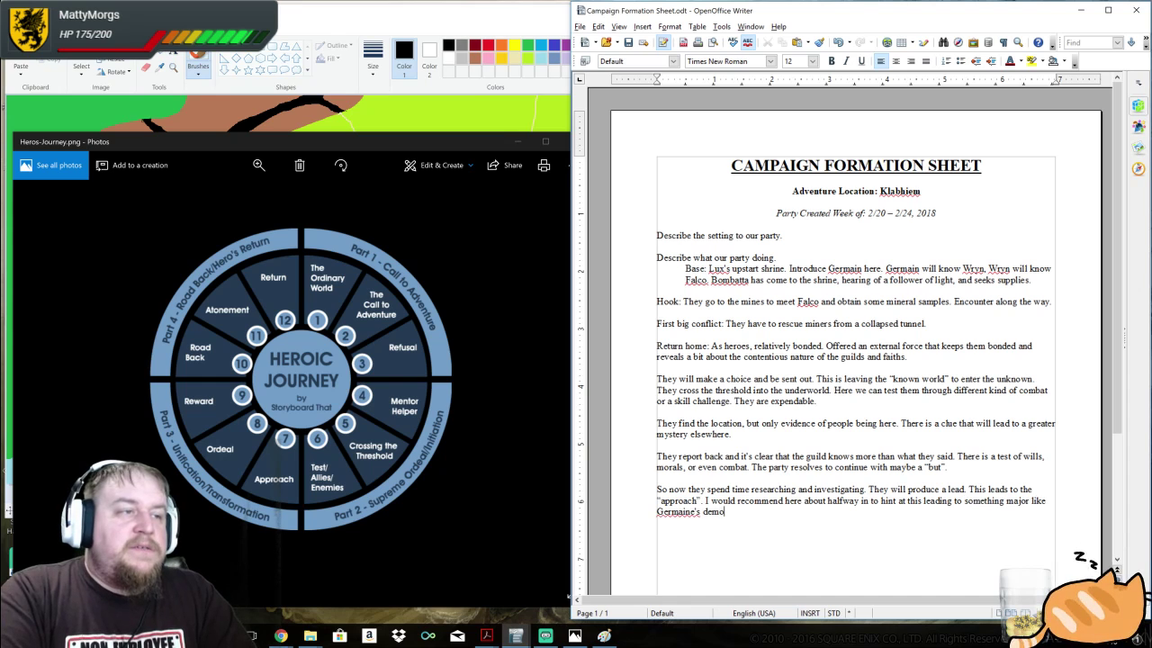
pyautogui.press('BackSpace')
pyautogui.press('BackSpace')
pyautogui.press('BackSpace')
pyautogui.press('BackSpace')
pyautogui.press('BackSpace')
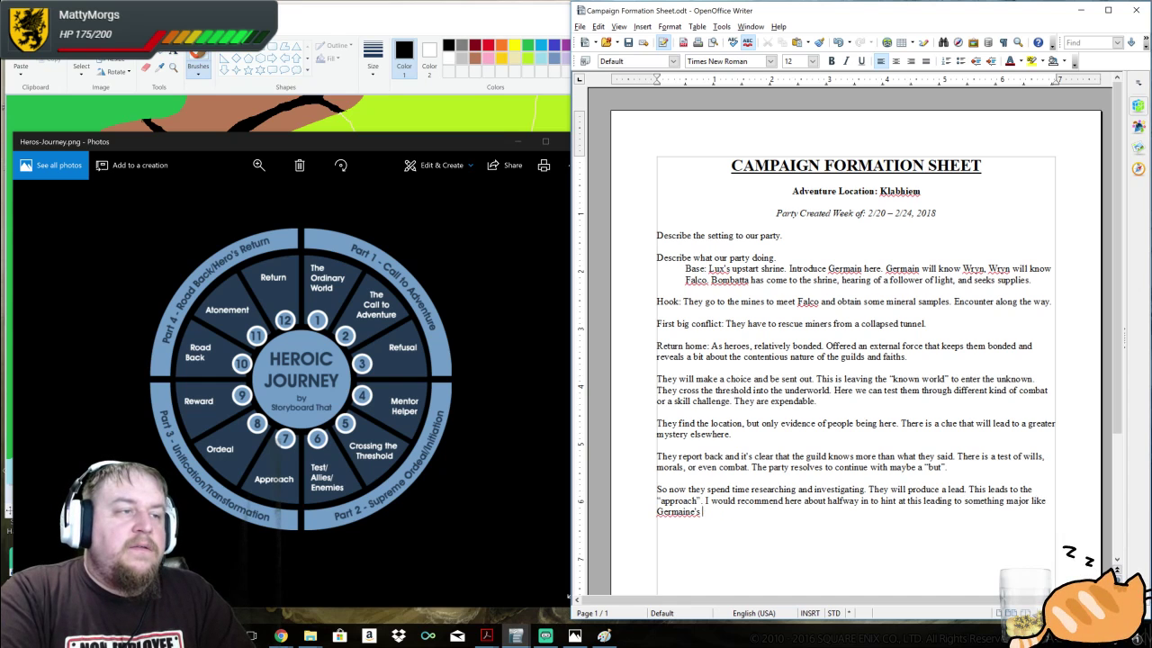
pyautogui.write('pact holder.')
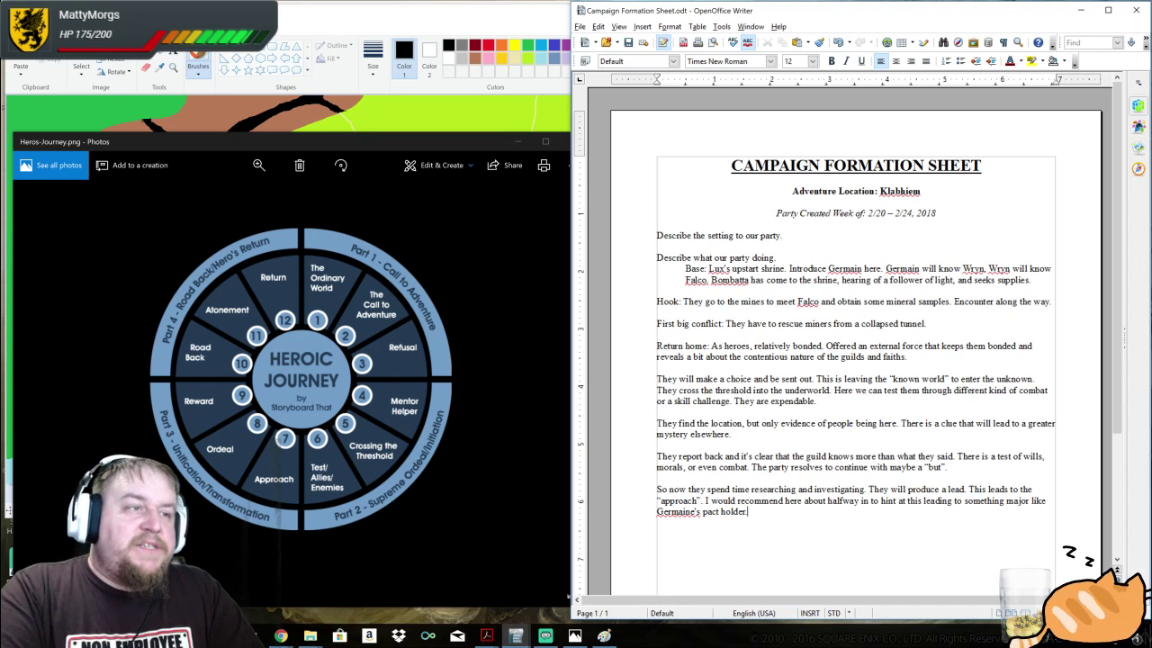
pyautogui.write('(sub boss)')
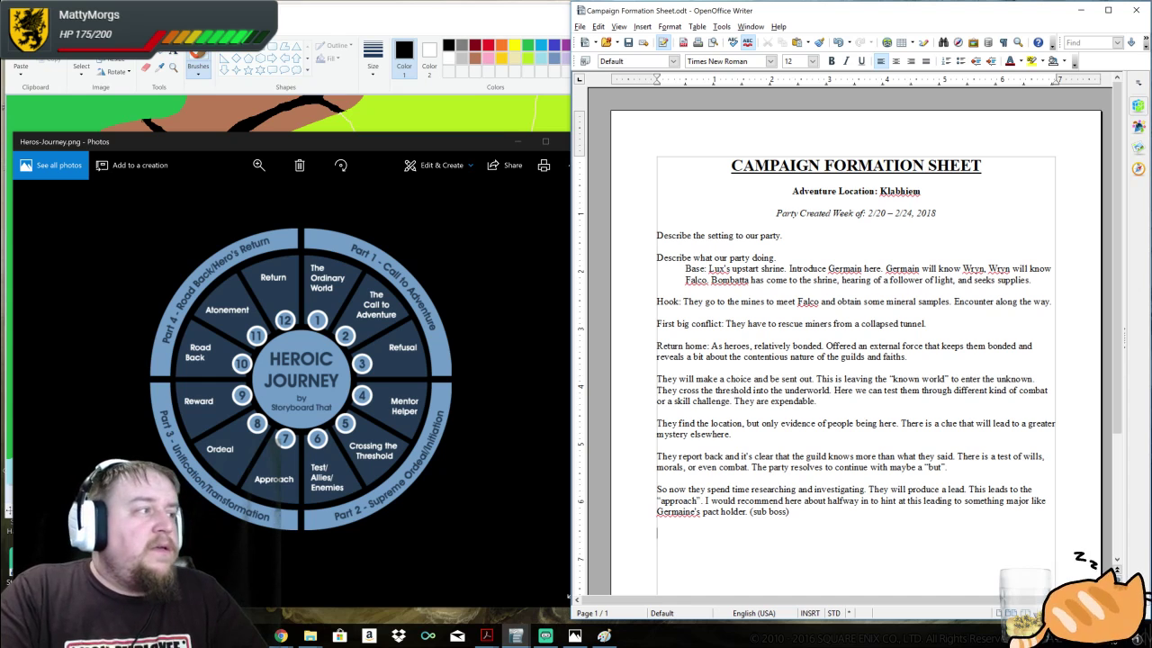
# Add a new paragraph: "We have an ordeal to refine the information and gain access to the path that leads to the final conflict."
pyautogui.write('We have an ordeal to refi')
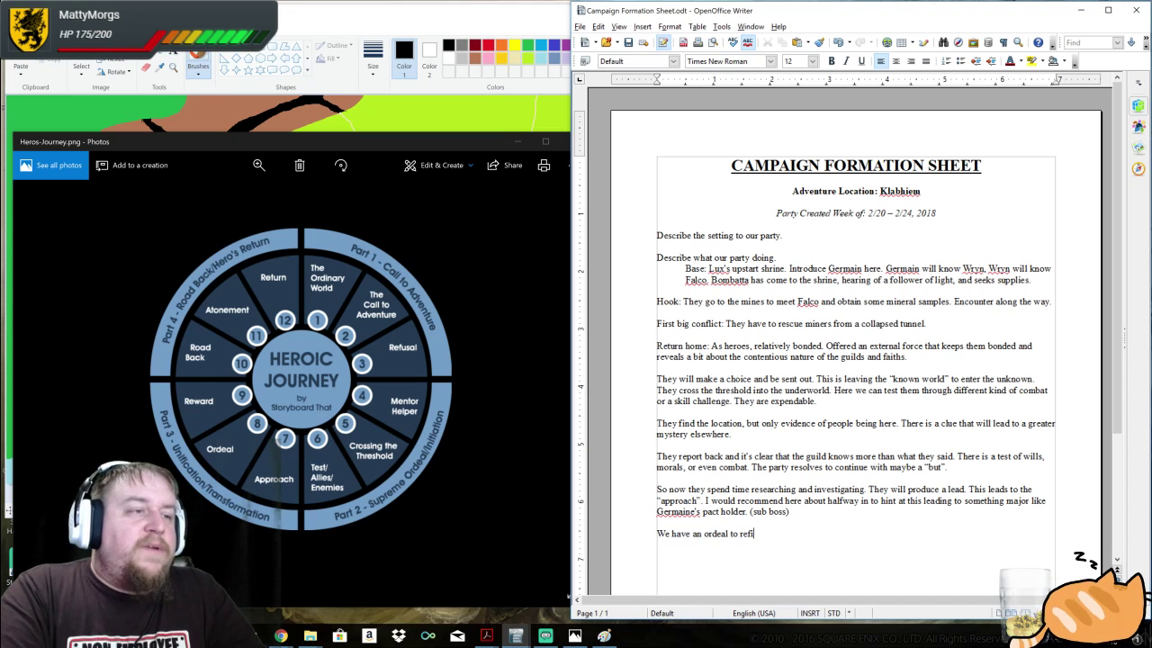
pyautogui.write('ne the information and ')
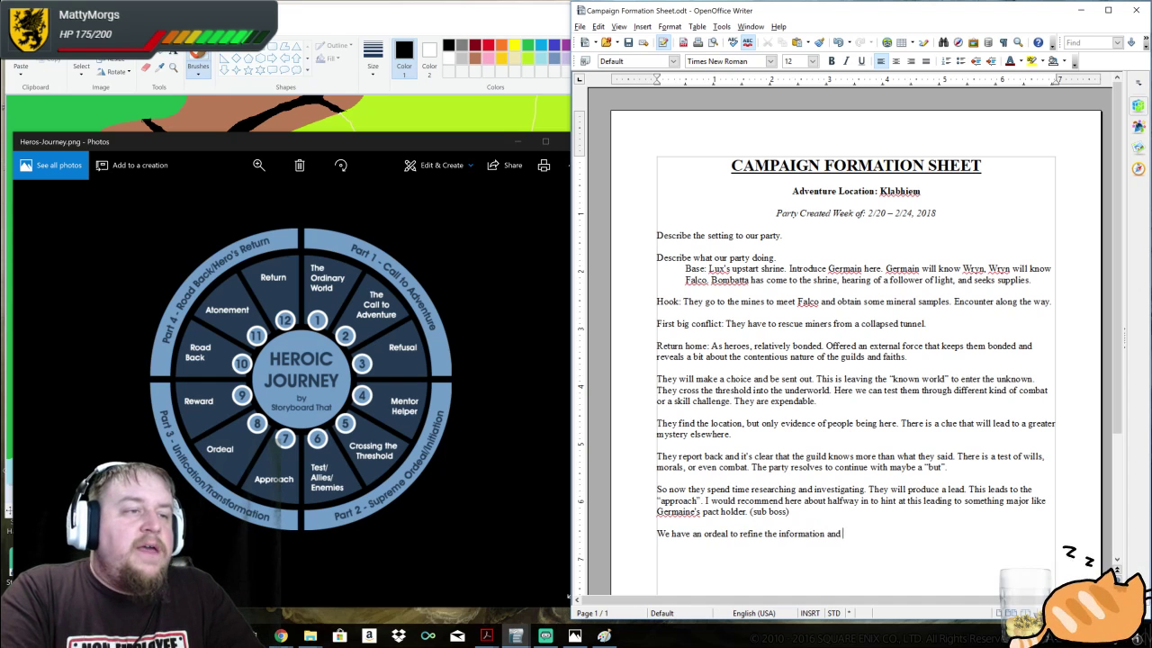
pyautogui.write('gain access ')
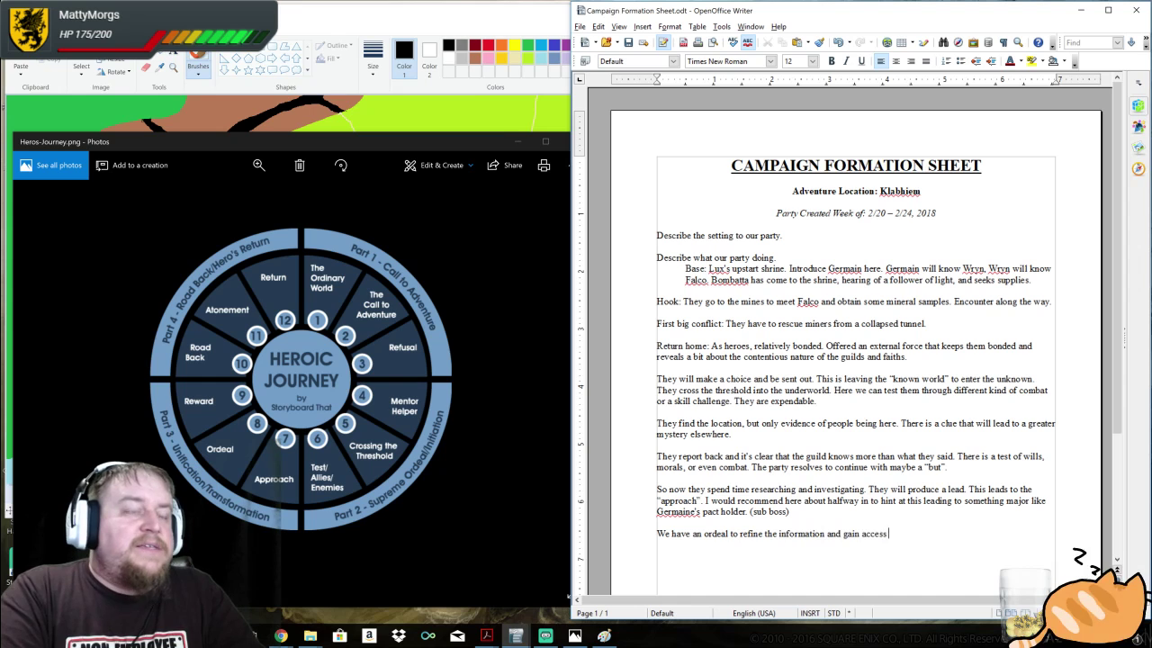
pyautogui.write('to the p')
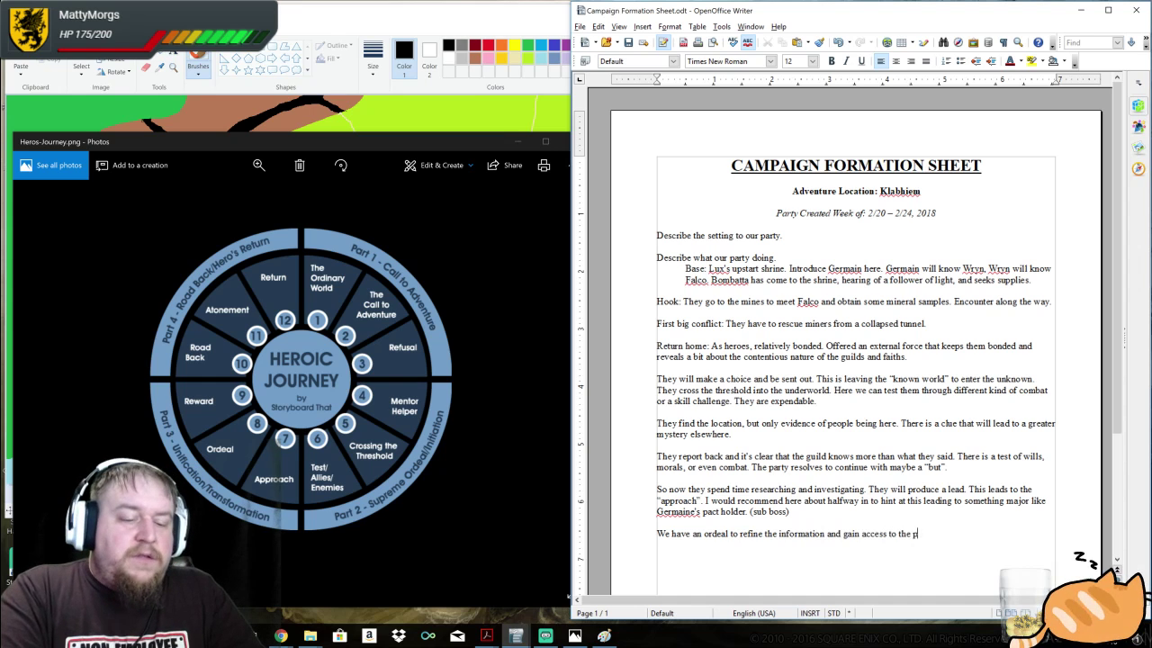
pyautogui.write('ath that leads to ')
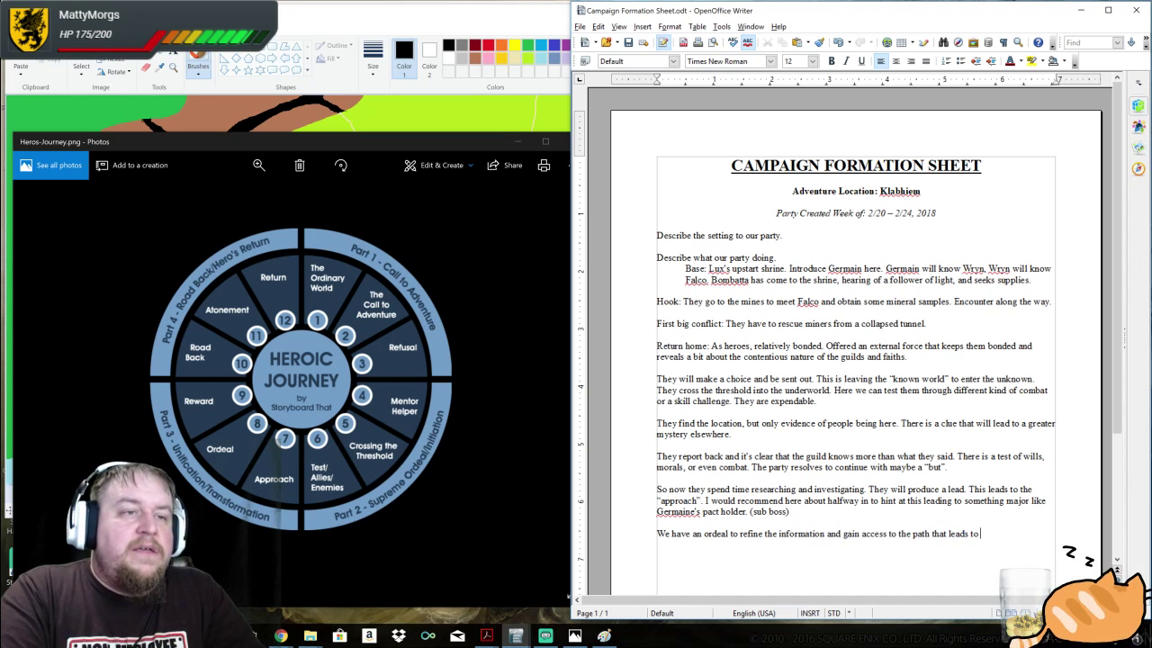
pyautogui.write('the final conflict.')
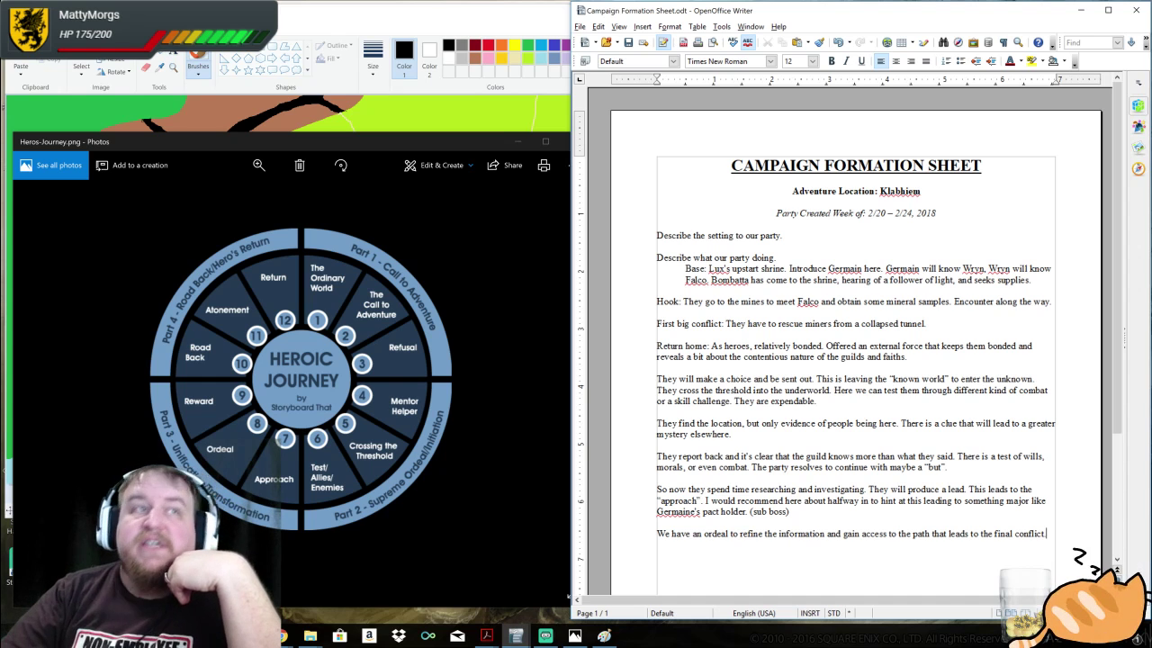
# Glance at the region map in Paint, and append "Fighting, traps, moral conundrum." to the ordeal paragraph in Writer
pyautogui.click(501, 16)
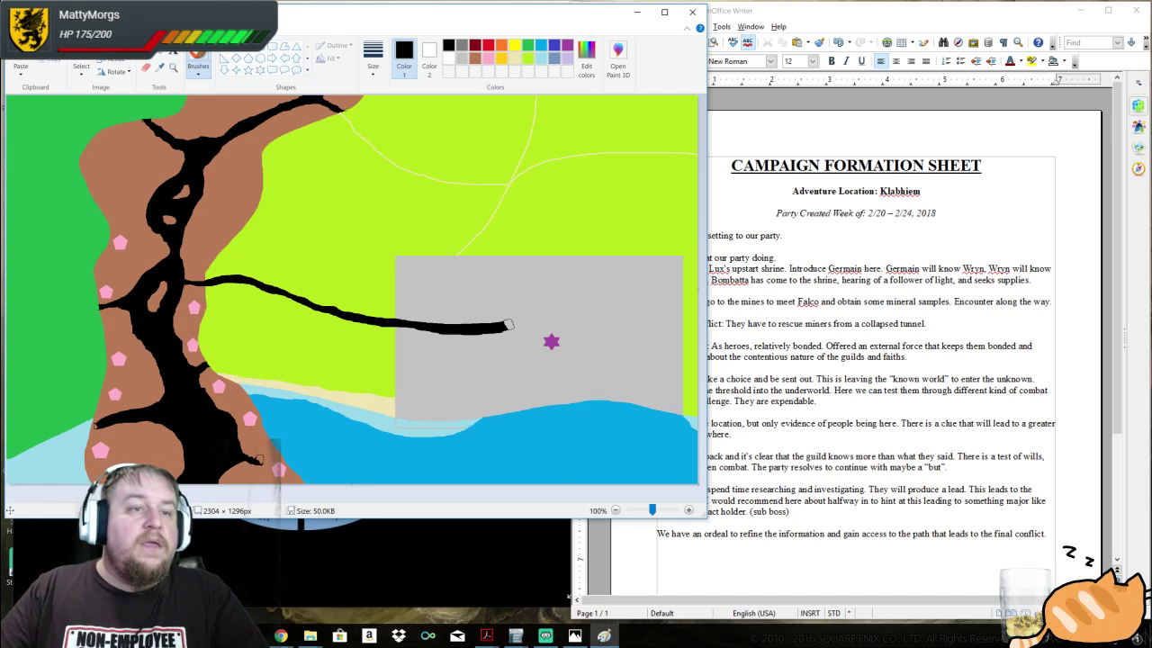
pyautogui.hotkey('alt', 'Tab')
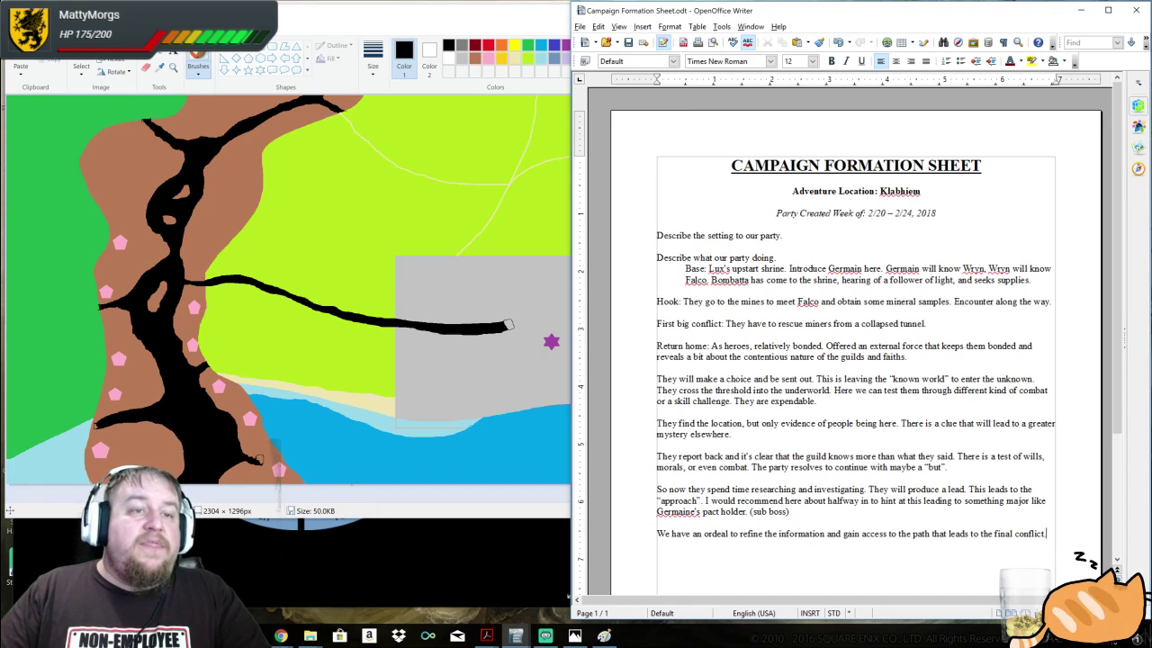
pyautogui.write('Fight')
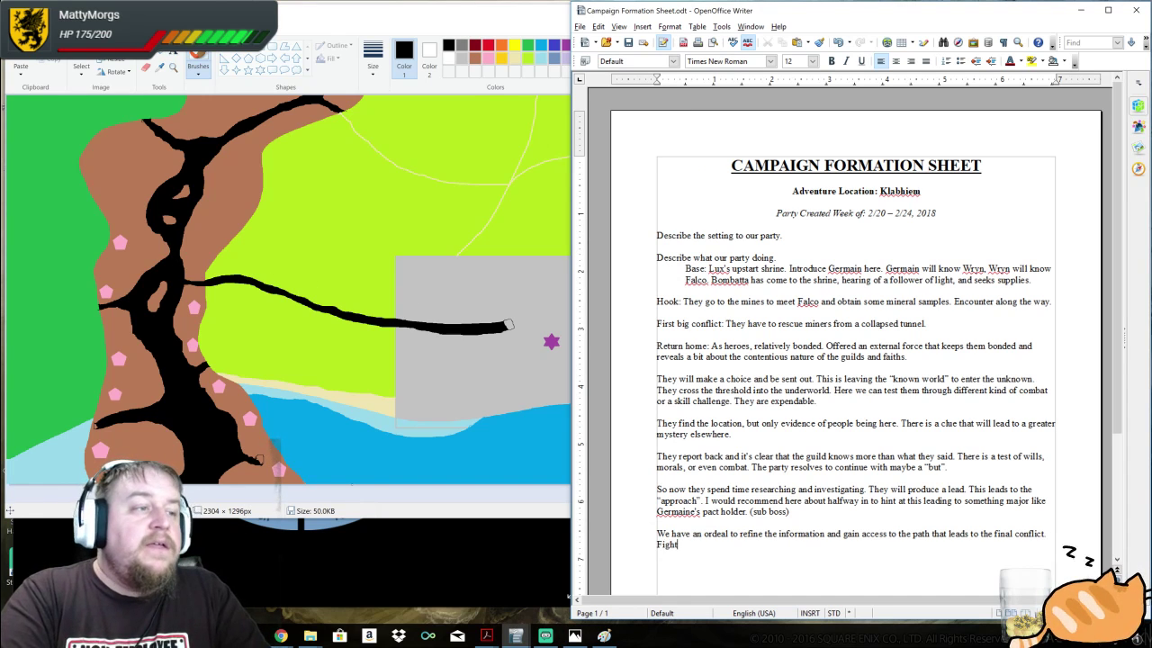
pyautogui.write('ing, traps, ')
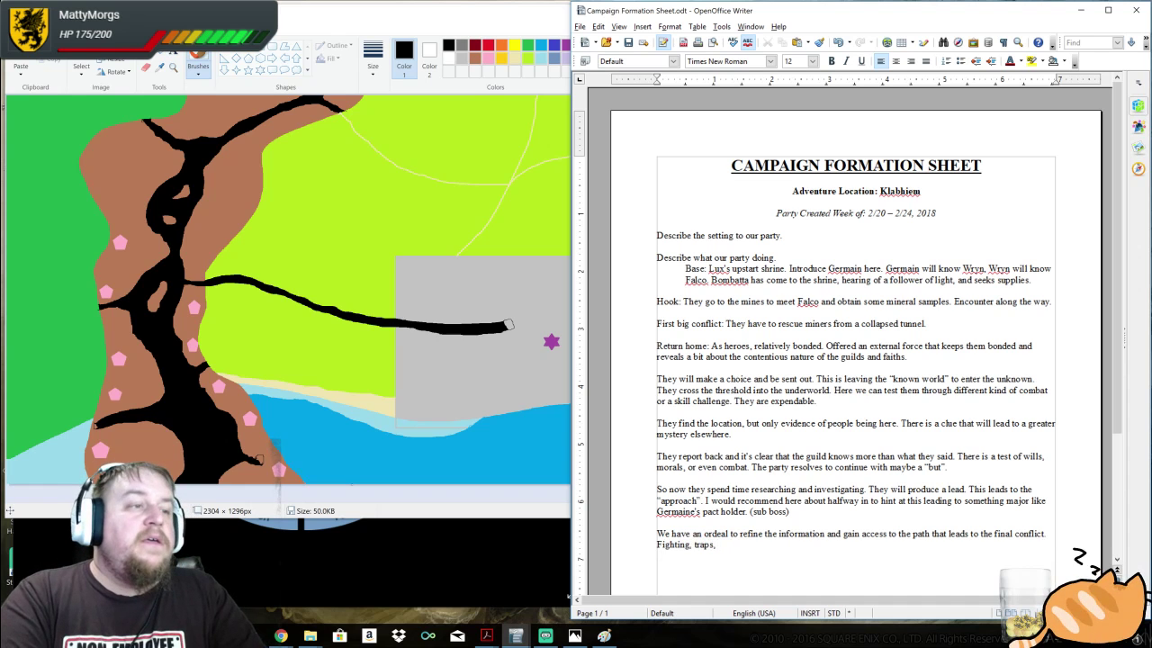
pyautogui.write('moral')
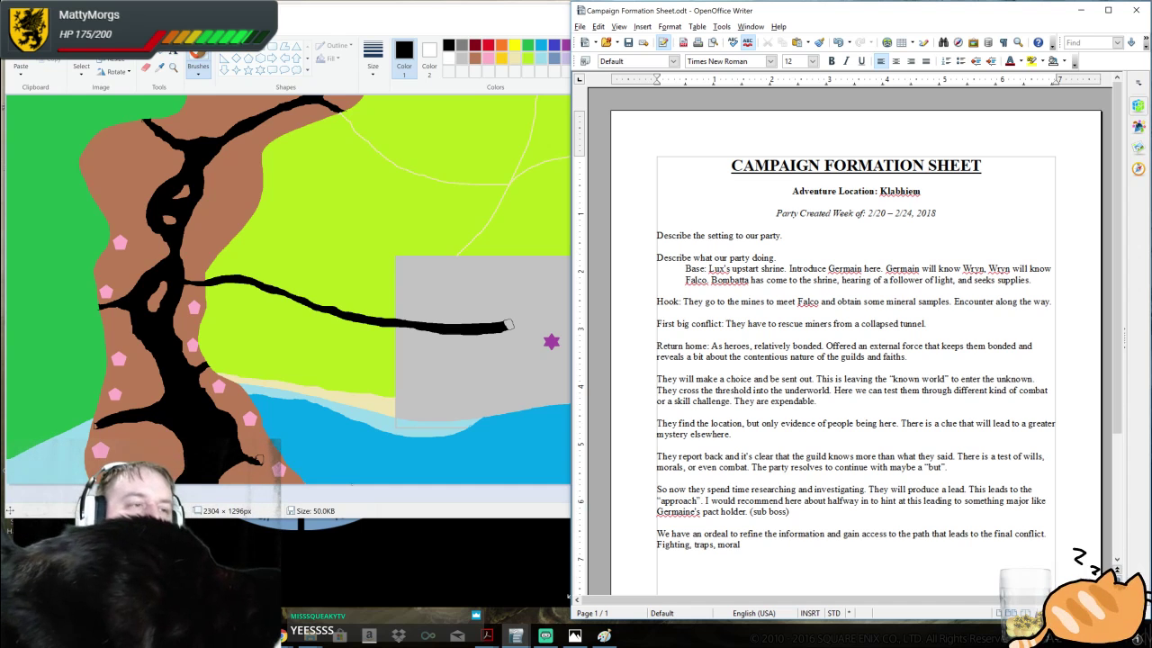
pyautogui.write('conundrum.')
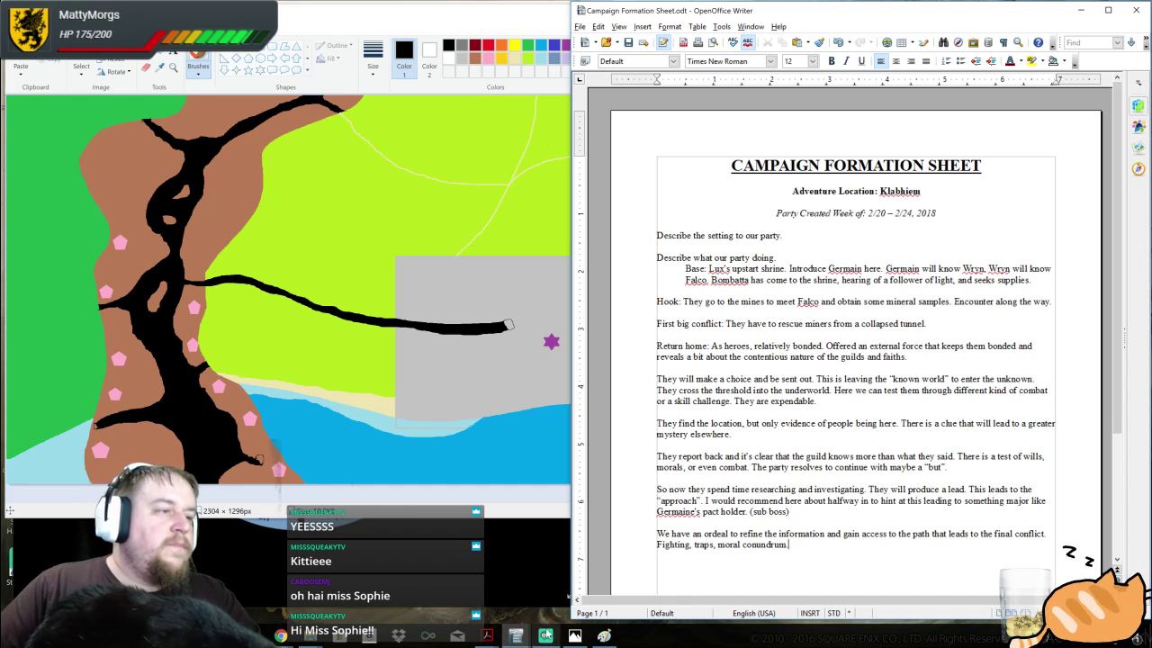
# Consult the Heroic Journey chart and extend the ordeal paragraph with "As part of this ordeal...I may have something I need to tell you."
pyautogui.click(574, 636)
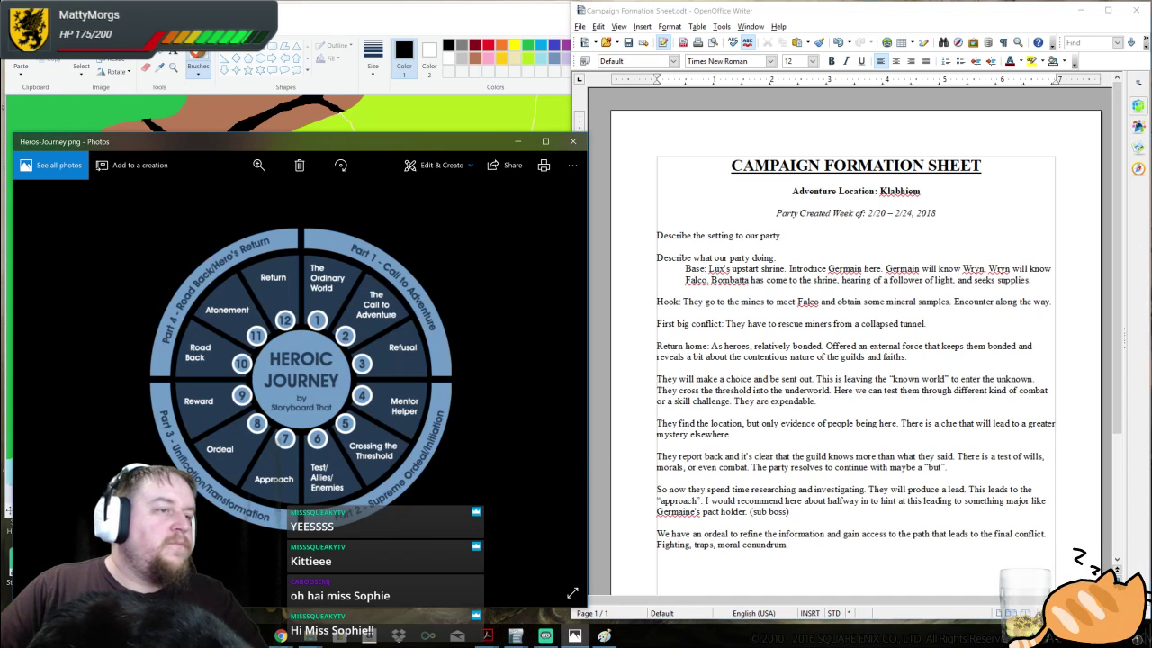
pyautogui.hotkey('alt', 'Tab')
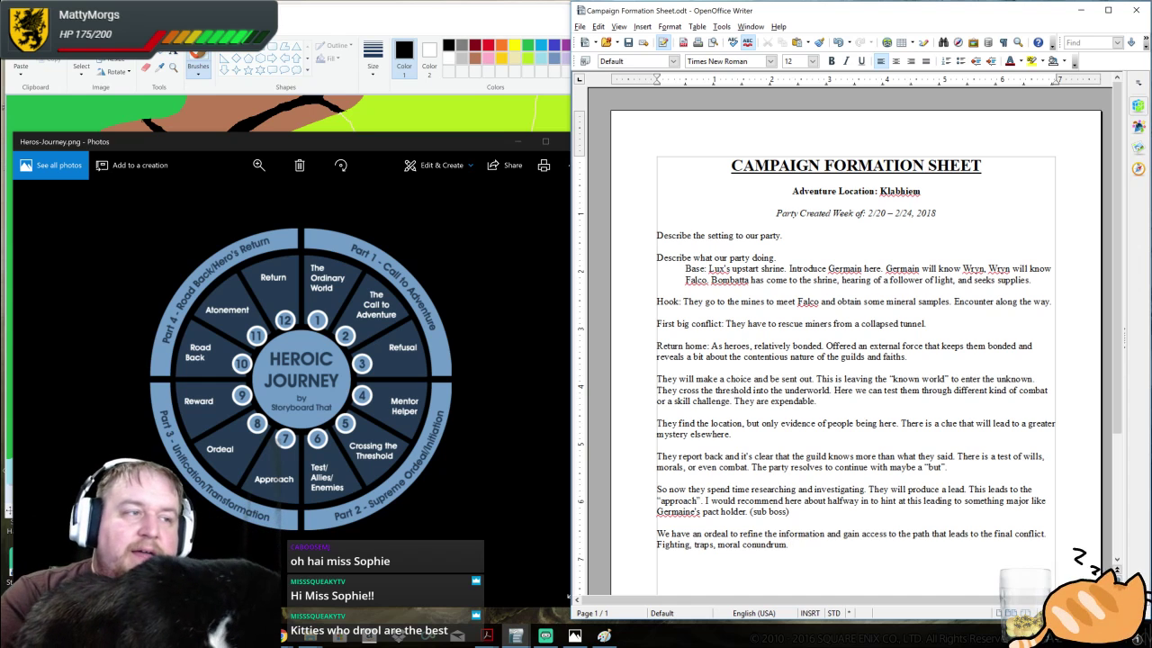
pyautogui.write('As part of this o')
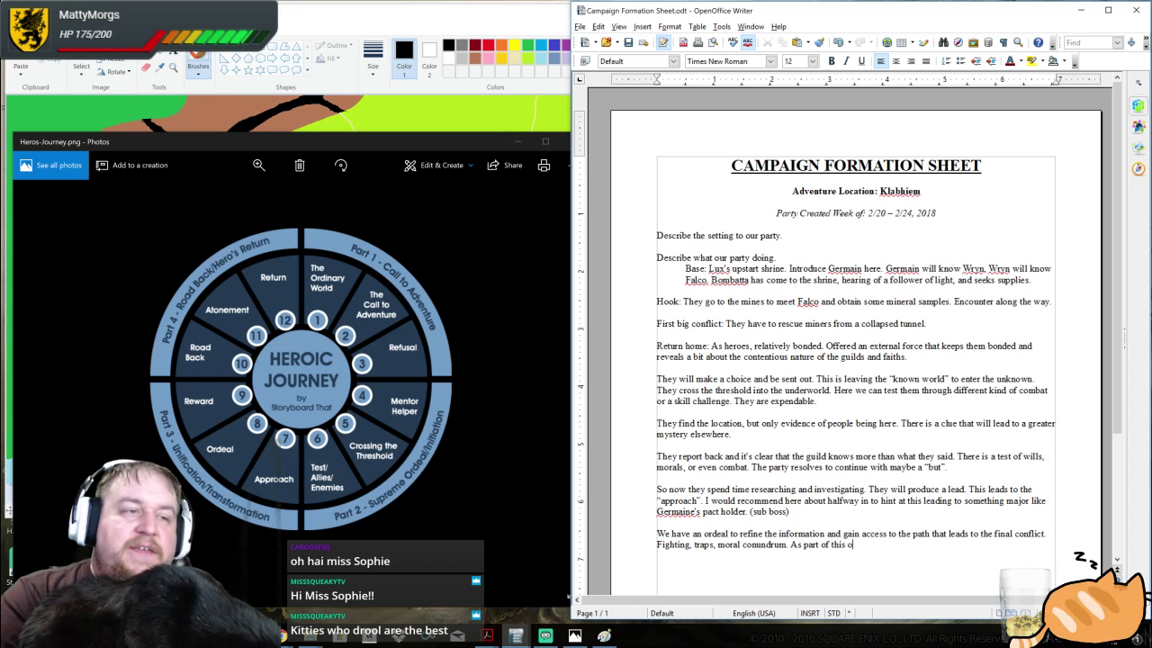
pyautogui.write('rdeal...I m')
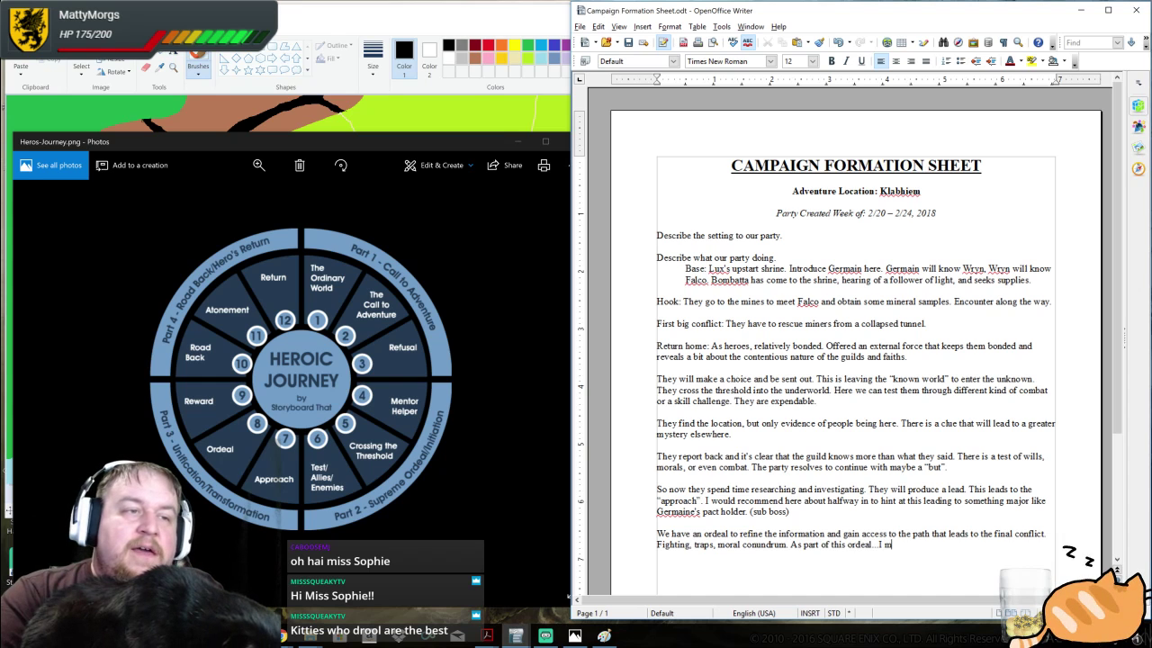
pyautogui.write('ay have something I ne')
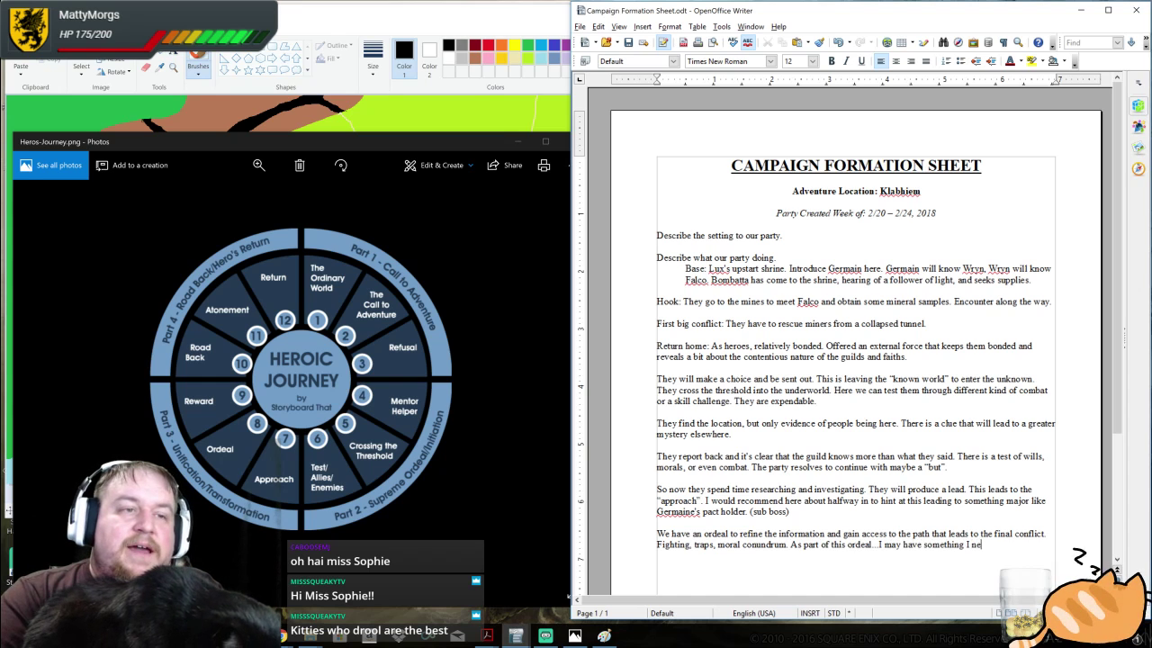
pyautogui.write('ed to tell you.')
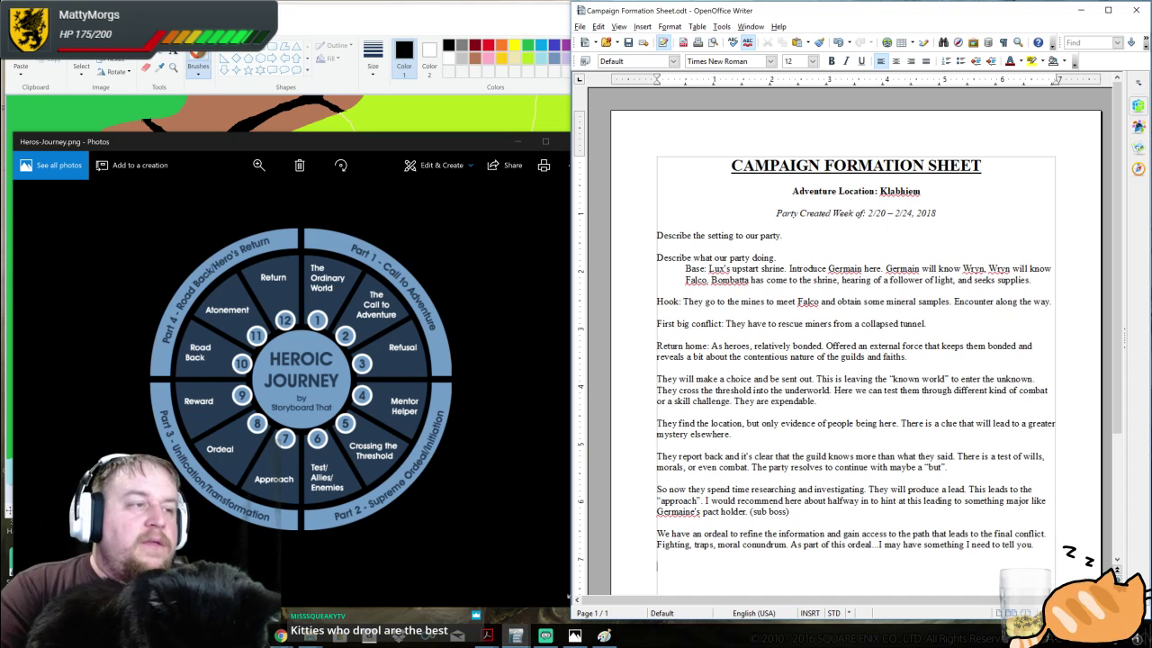
# Start a new paragraph with "The party fights through the ordeal, overcomes the sub-boss"
pyautogui.write('They')
pyautogui.press('BackSpace')
pyautogui.write('party fights t')
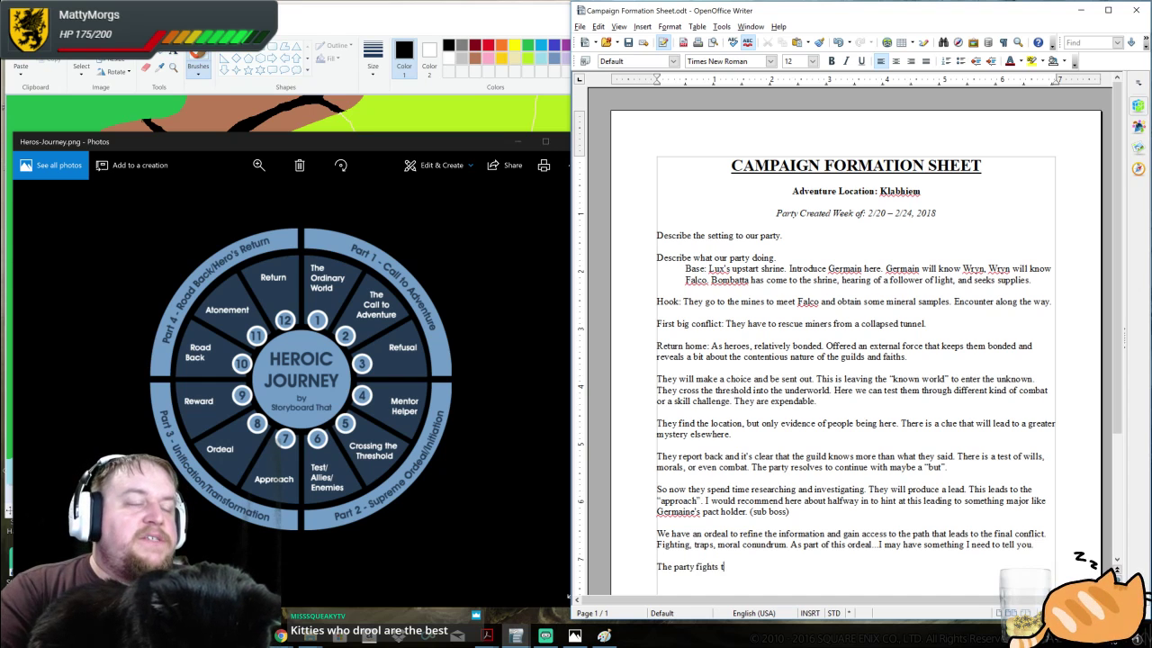
pyautogui.write('hrough the ordeal, ')
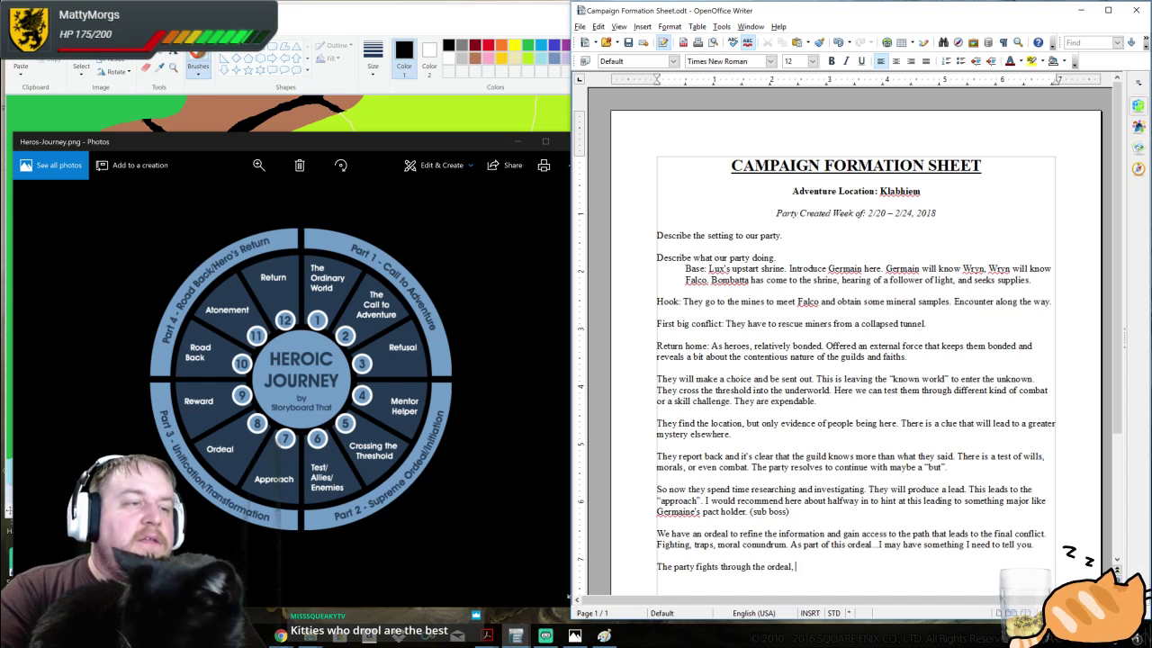
pyautogui.write('overcomes th')
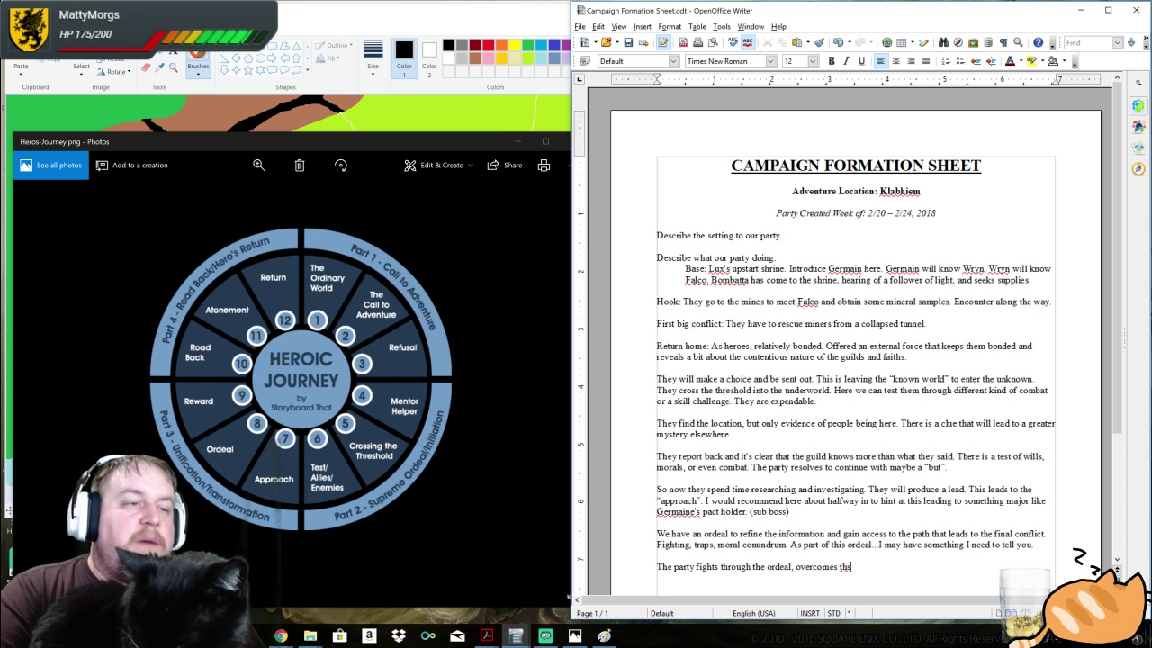
pyautogui.write('e sub-boss')
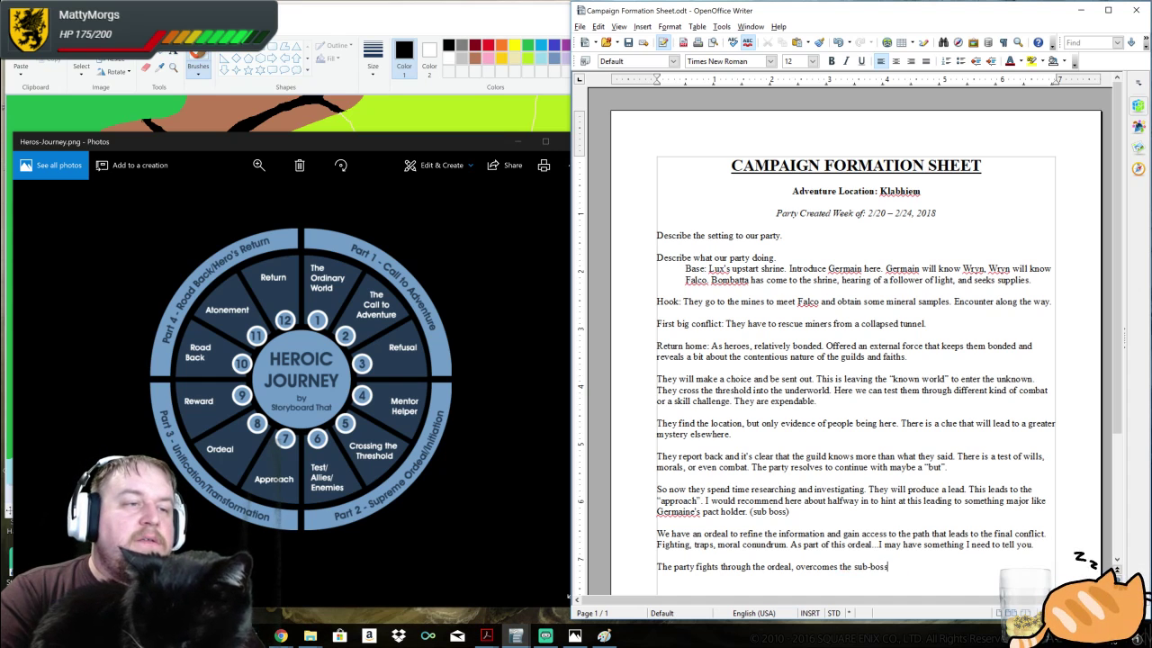
# Finish the sentence with ", and is rewarded for the efforts in a genuine fashion.", correcting the spelling of "genuine" and "fashion"
pyautogui.write(', and is reward')
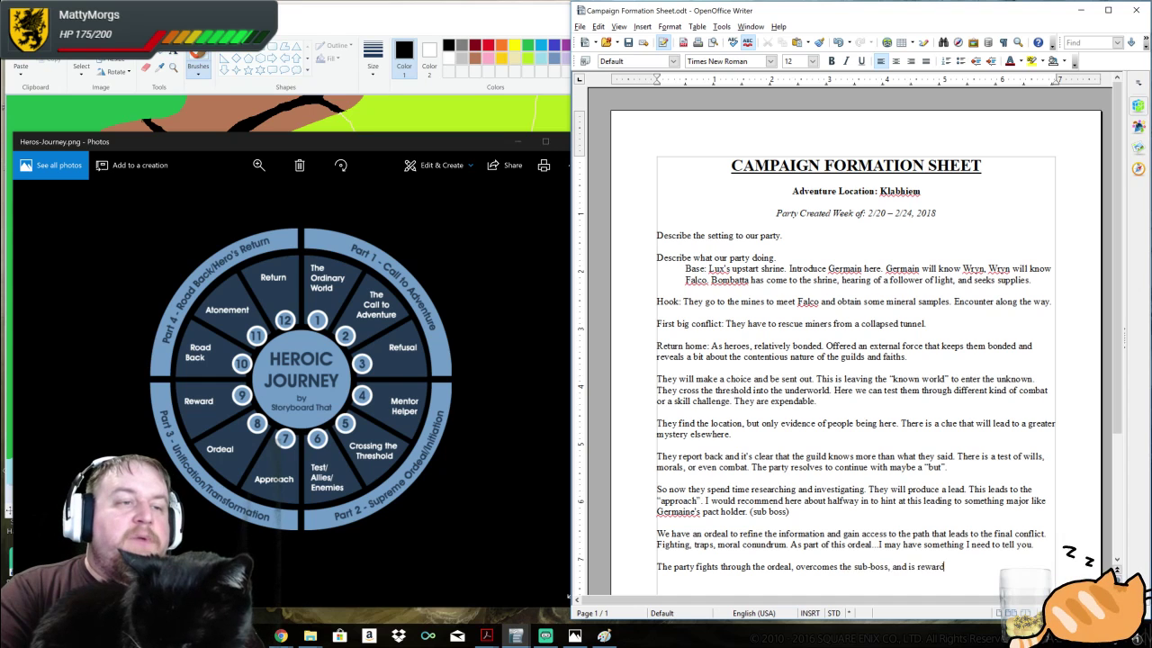
pyautogui.write('ed for the efforts ')
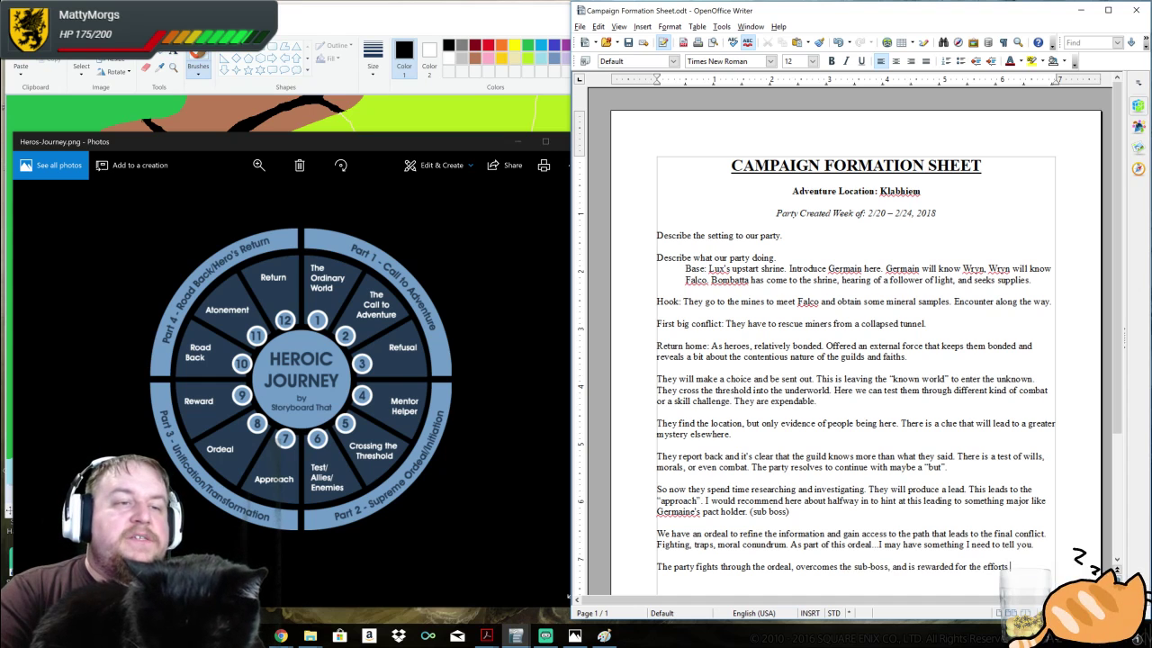
pyautogui.write('in a genu')
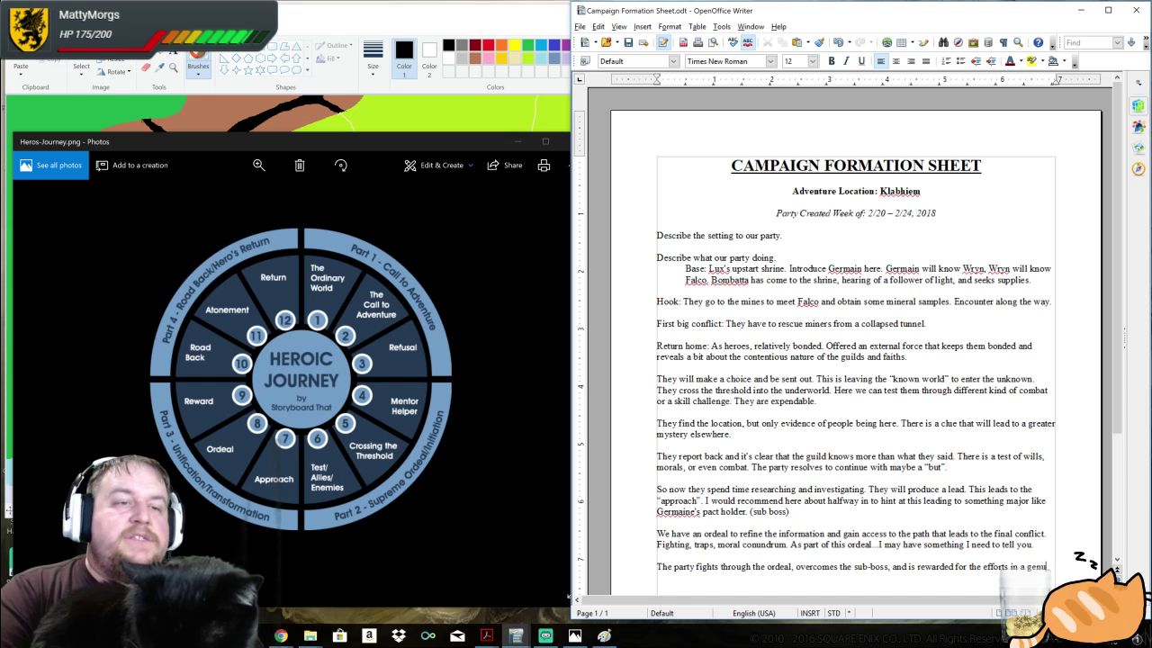
pyautogui.write('nie fashio.')
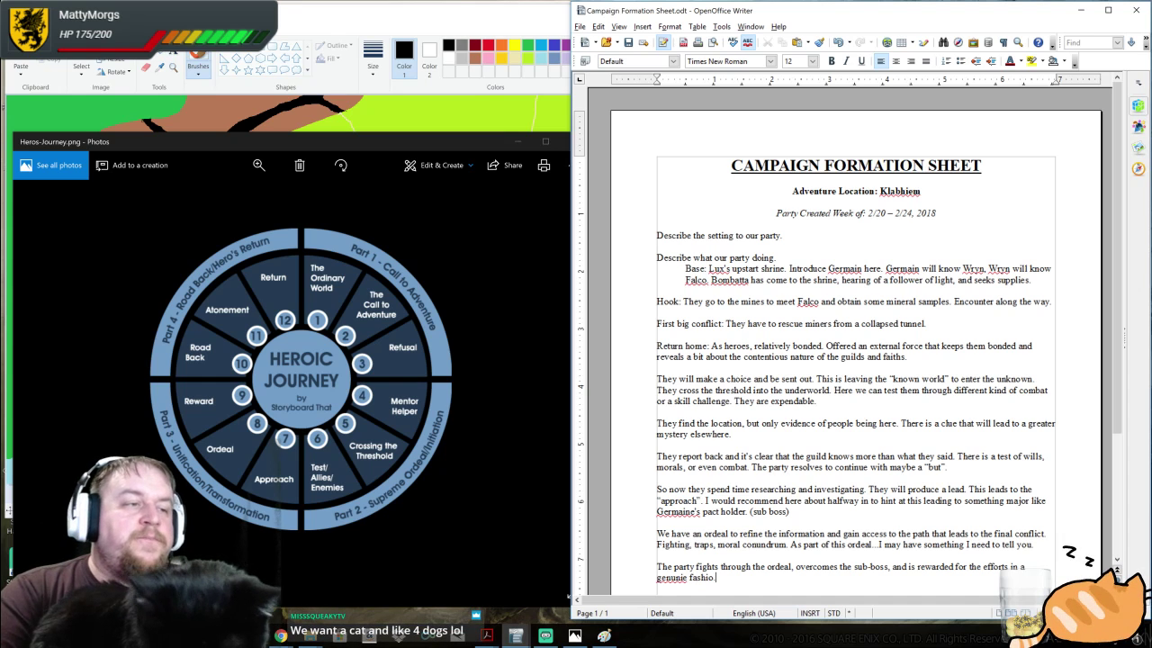
pyautogui.rightClick(670, 577)
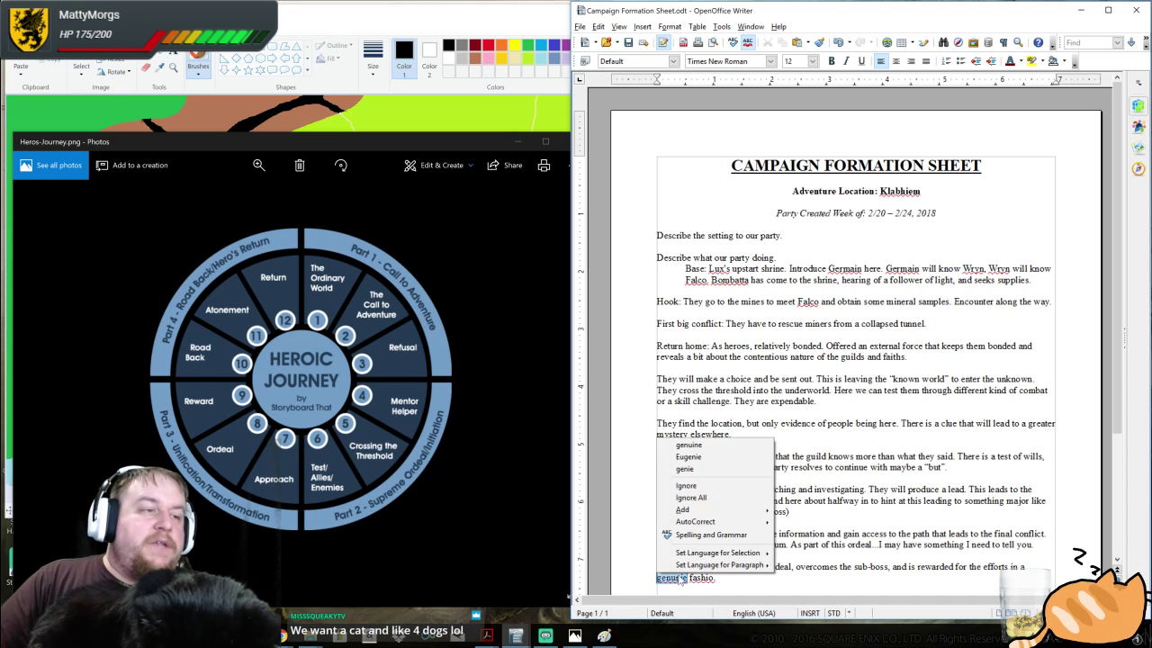
pyautogui.click(688, 444)
pyautogui.rightClick(699, 577)
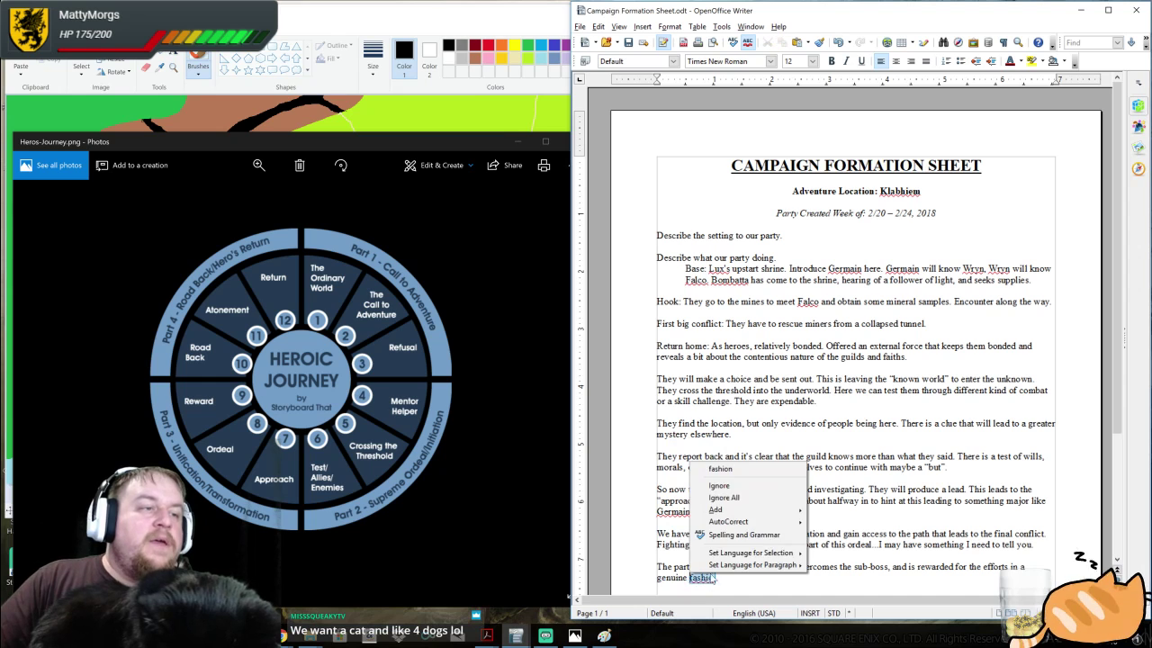
pyautogui.click(720, 468)
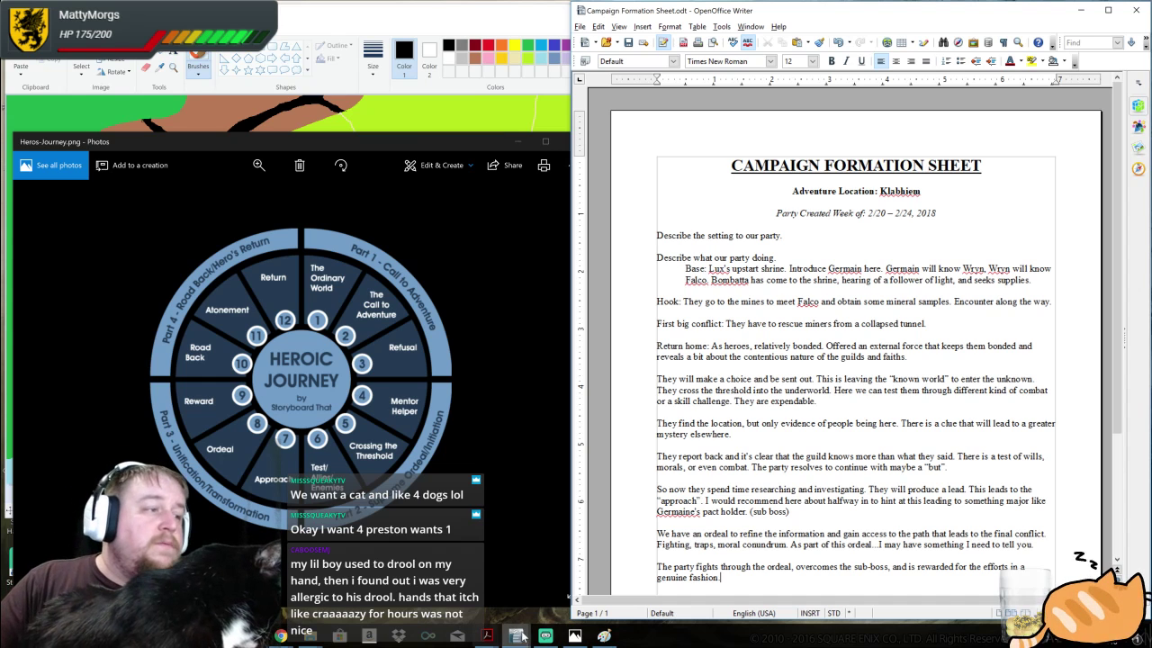
# Switch to Acrobat Reader and examine the bonds and flaws on Wryn's character sheet
pyautogui.moveTo(487, 637)
pyautogui.click(751, 587)
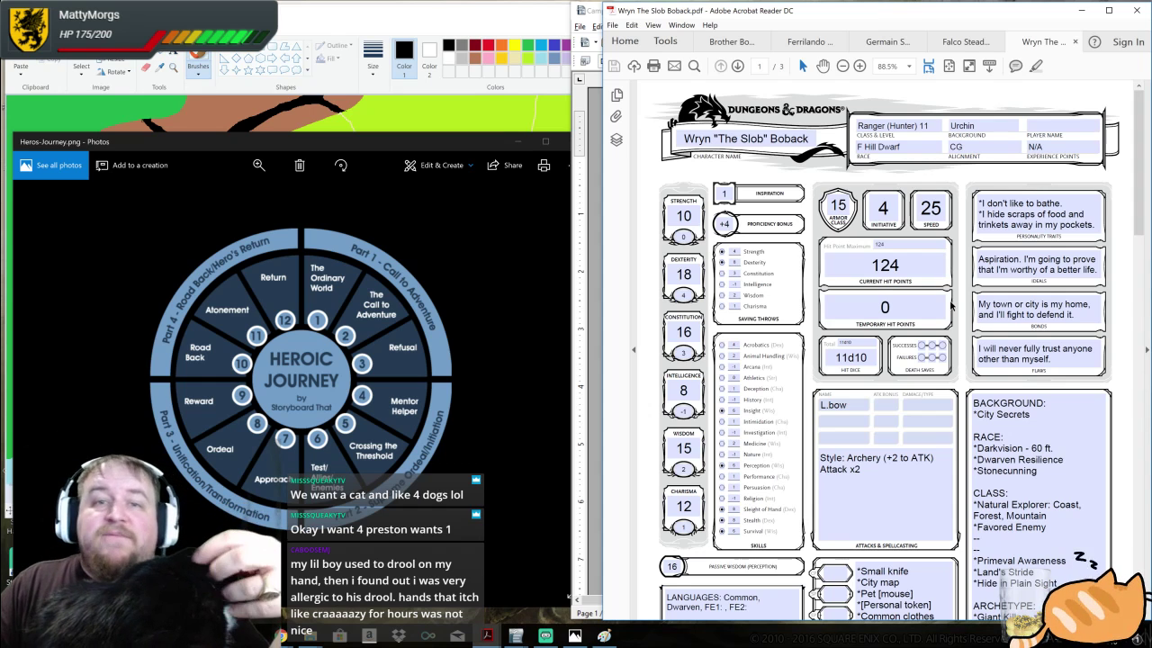
pyautogui.moveTo(978, 304); pyautogui.dragTo(1082, 315)
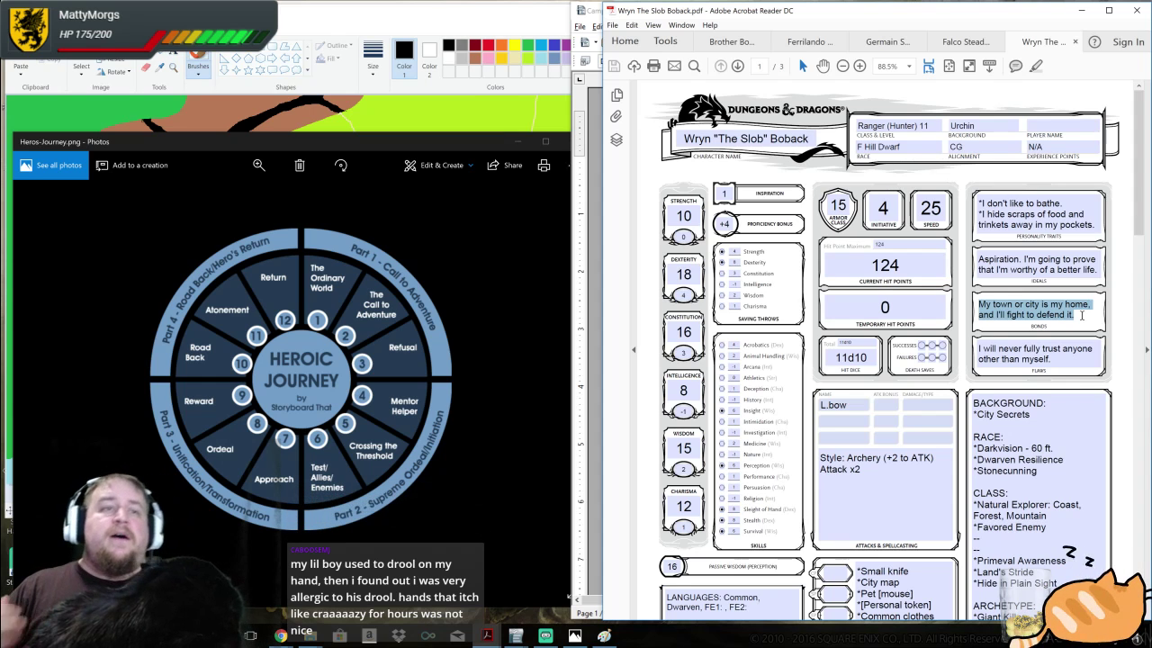
pyautogui.moveTo(1085, 359); pyautogui.dragTo(979, 348)
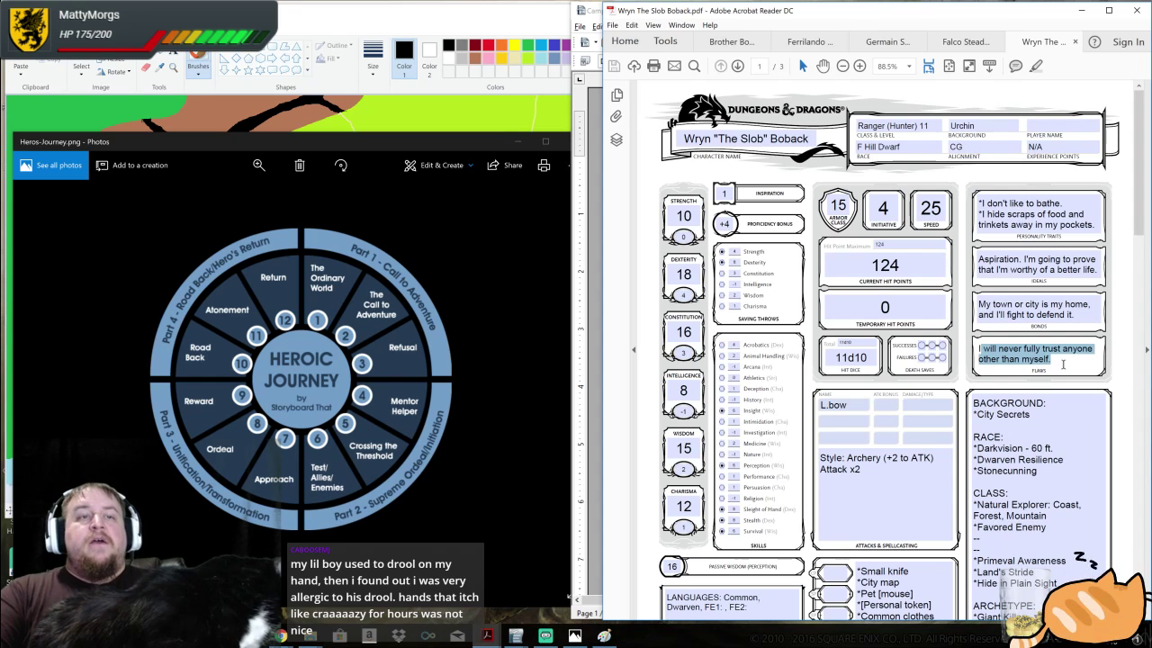
pyautogui.click(1063, 363)
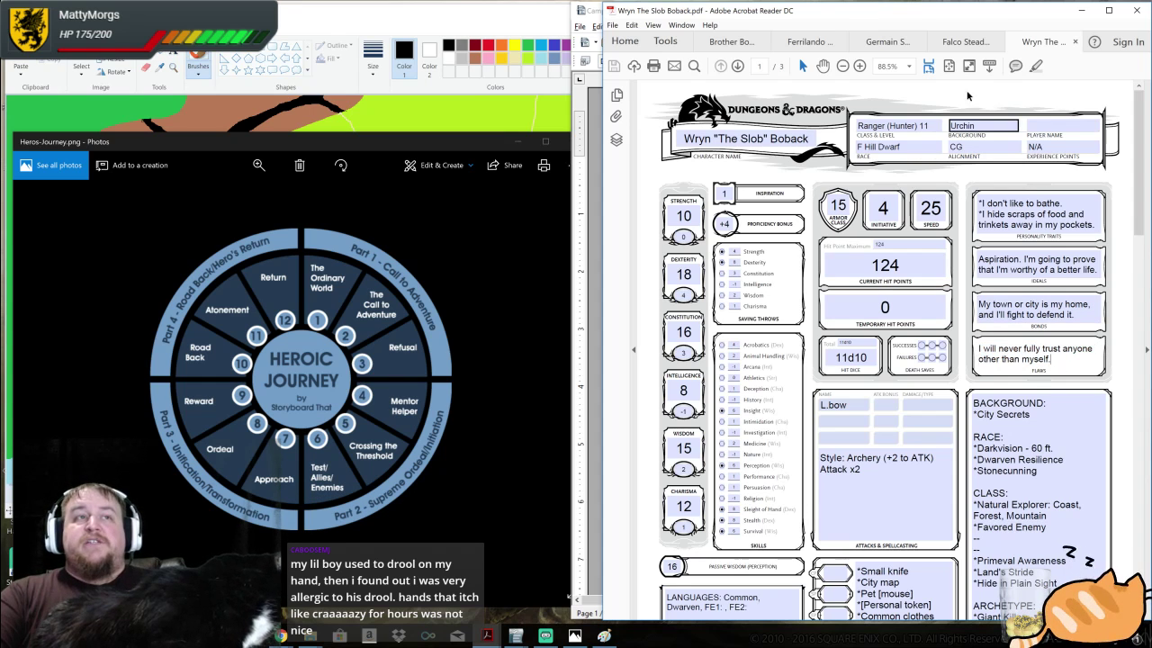
pyautogui.click(888, 42)
pyautogui.click(1039, 42)
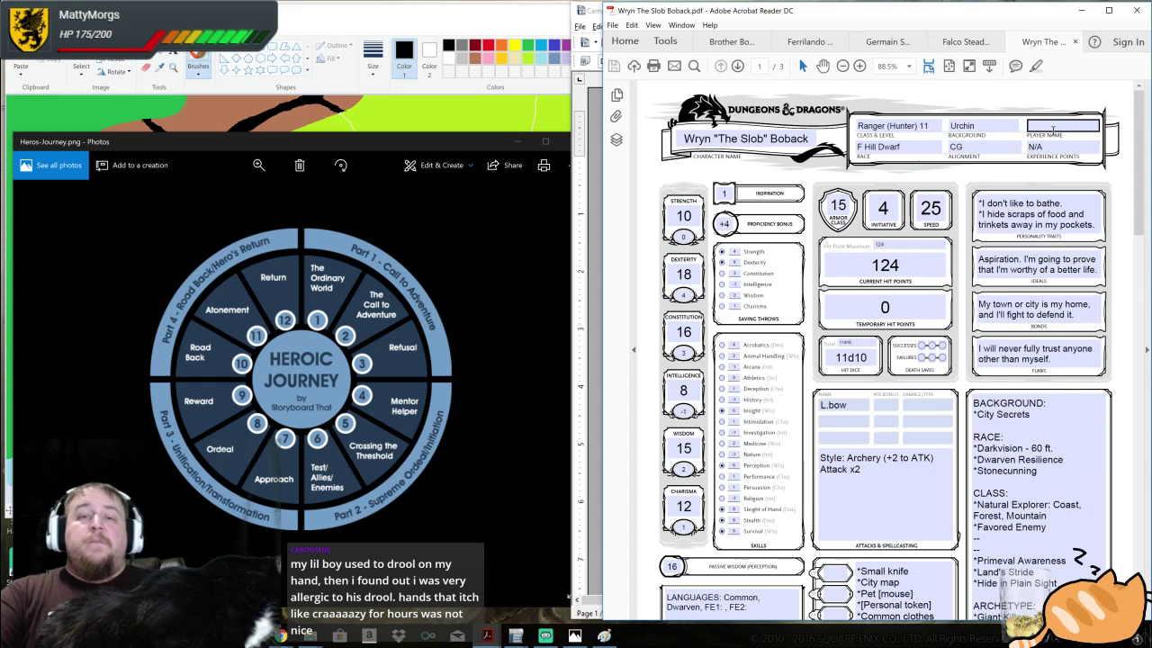
pyautogui.press('Tab')
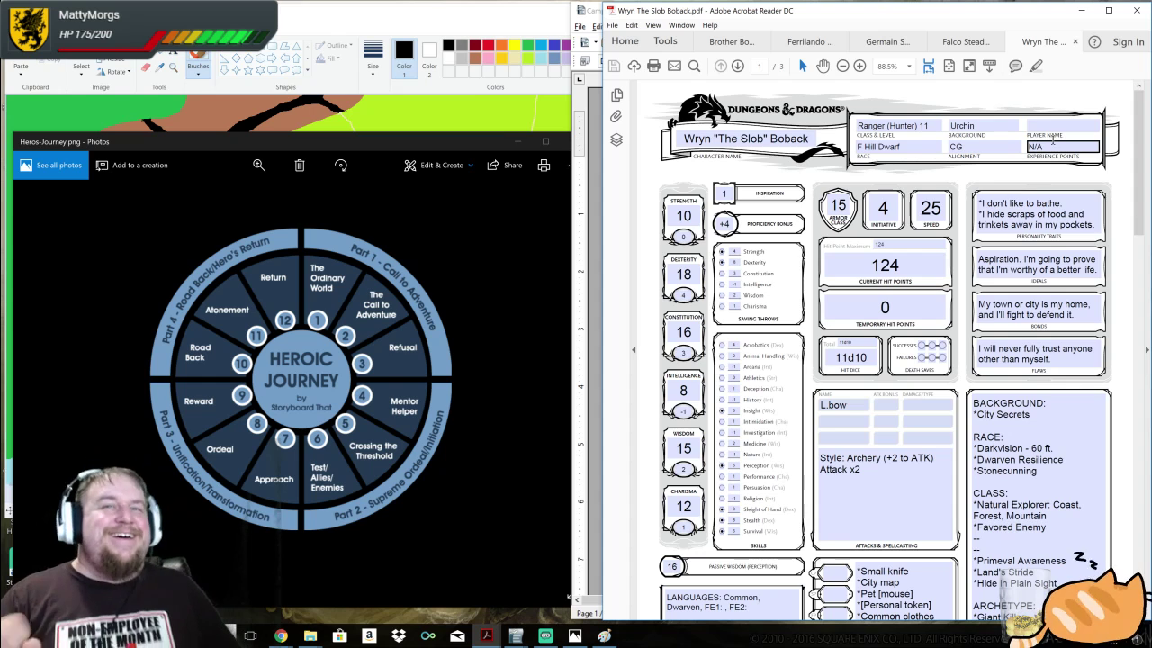
pyautogui.click(1089, 117)
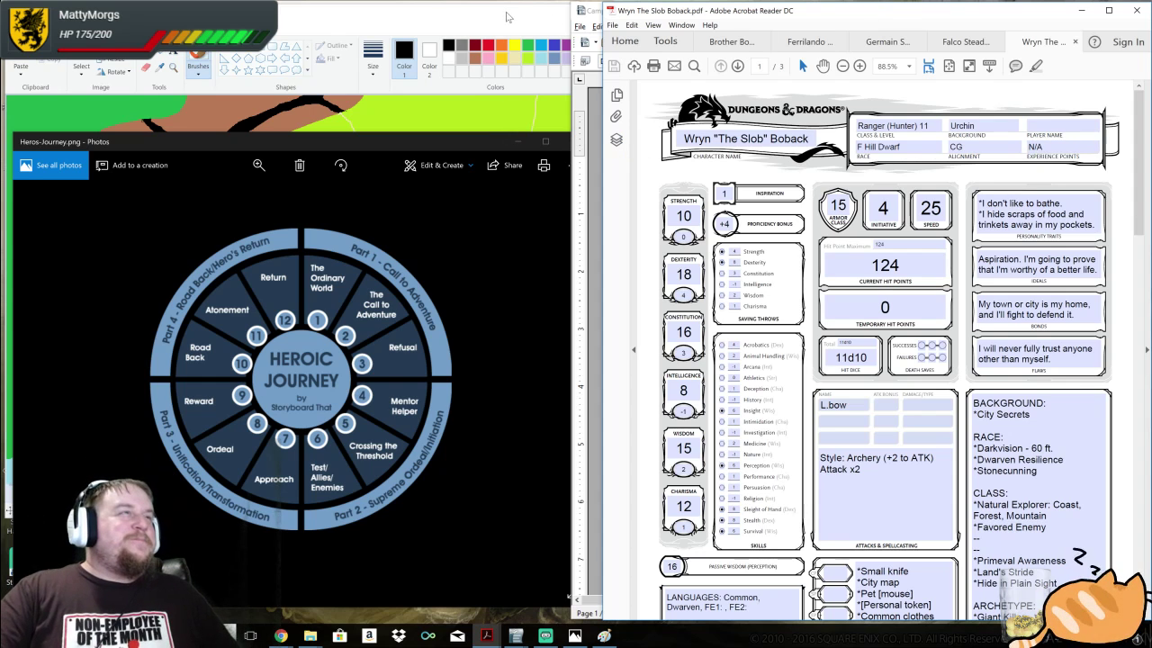
# Switch to OpenOffice Writer and extend the reward paragraph with "This happens in the other dimension or some modified/hidden away area of the city."
pyautogui.hotkey('alt', 'Tab')
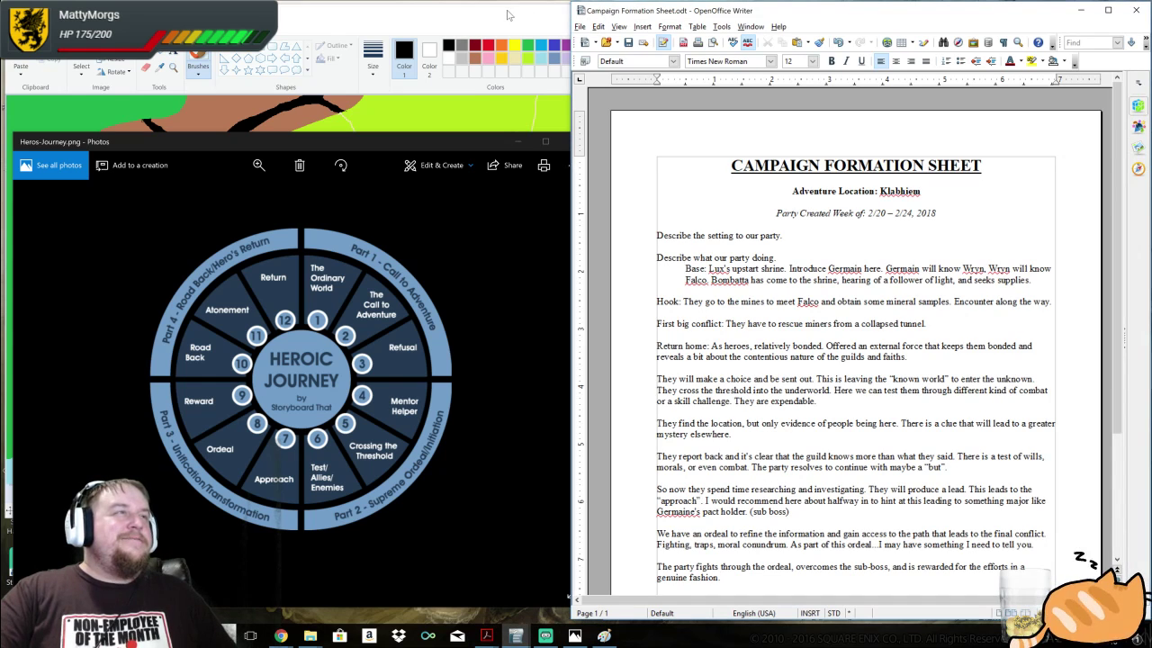
pyautogui.scroll(-3, 854, 360)
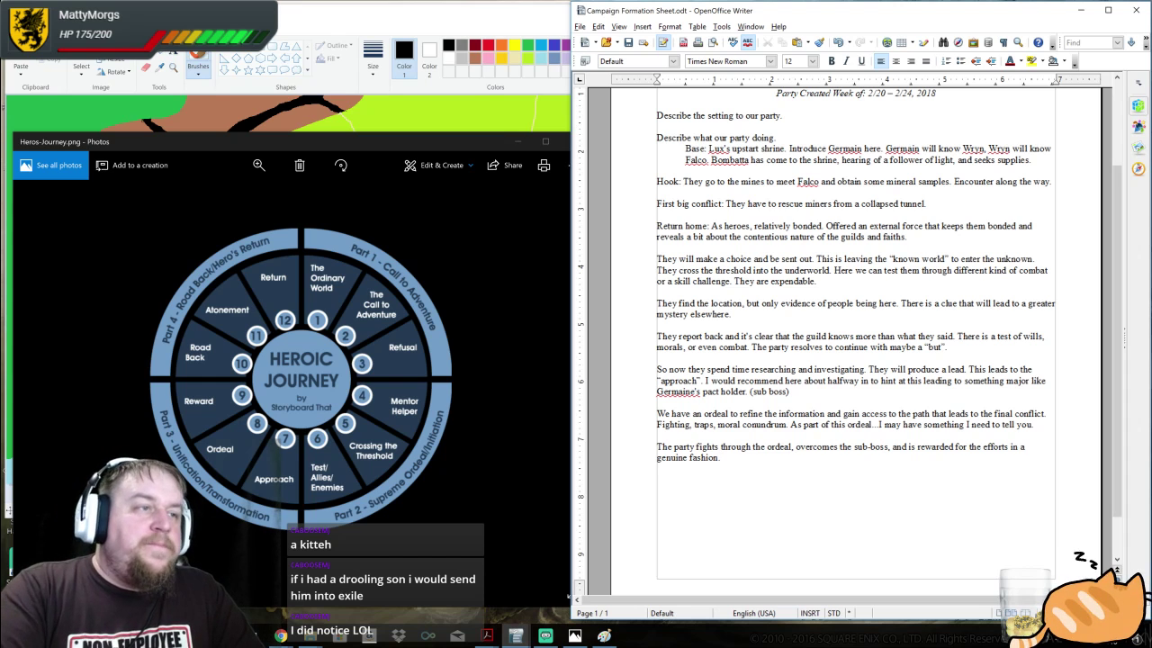
pyautogui.write('This')
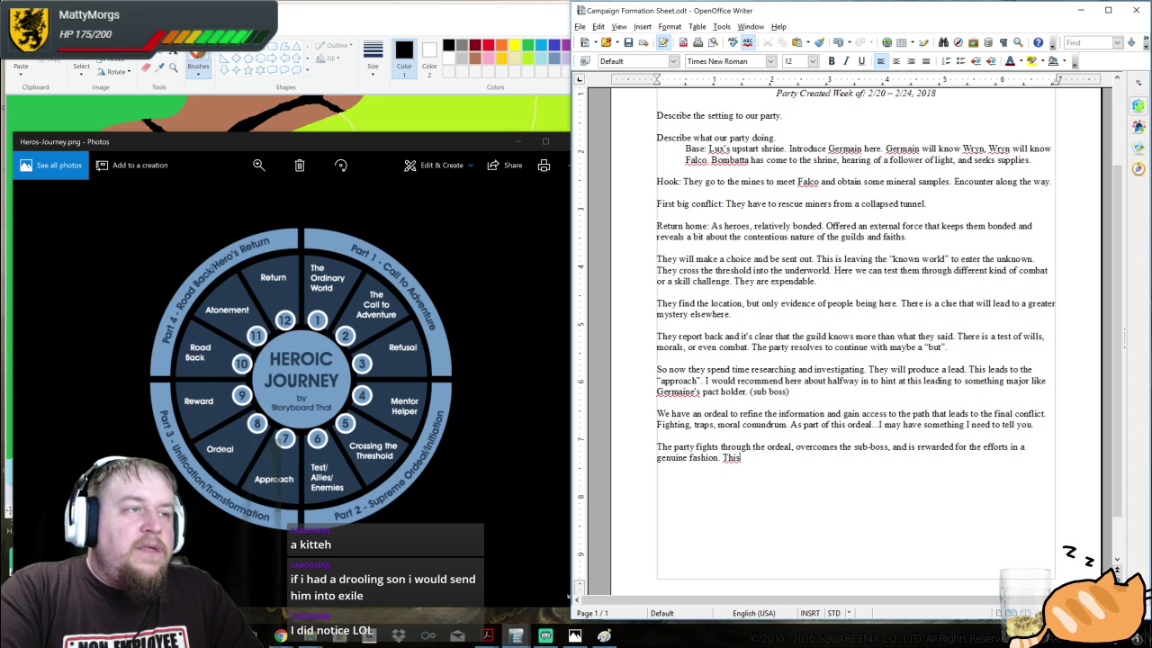
pyautogui.write(' haapens ')
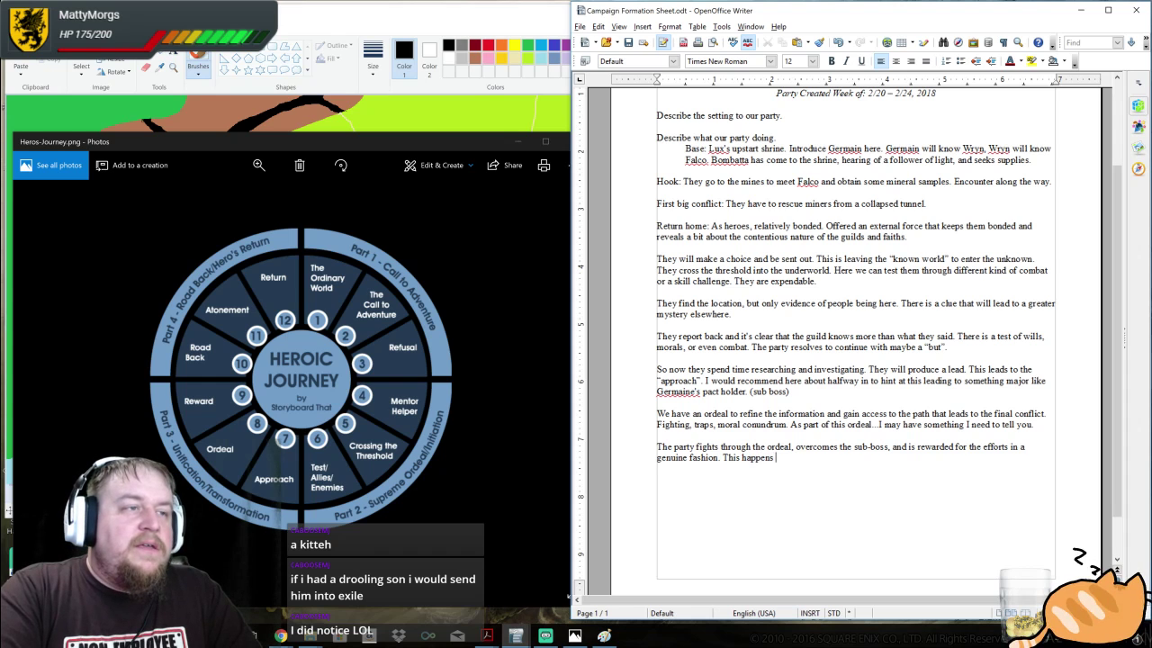
pyautogui.write('in the other dimensio')
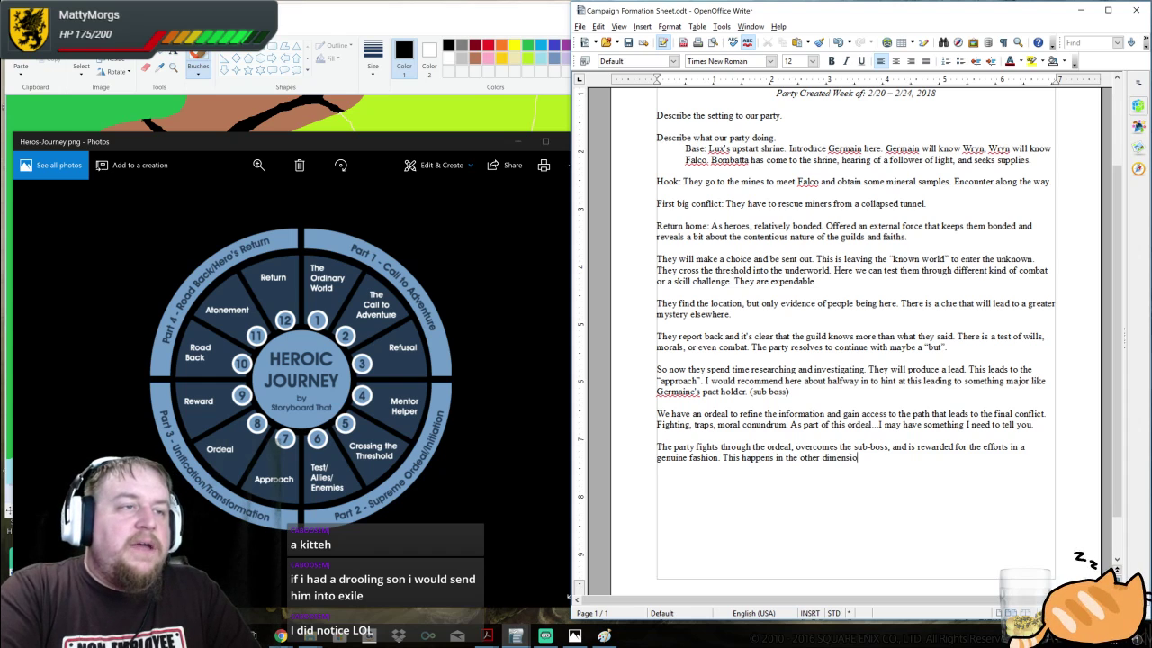
pyautogui.write('n or some')
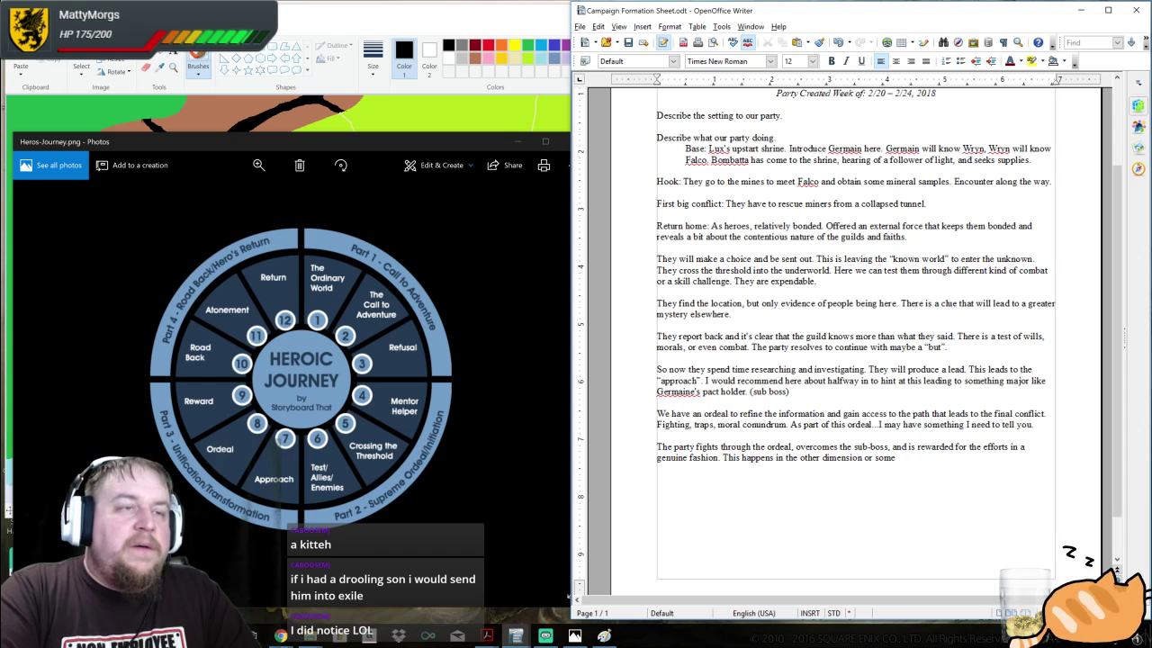
pyautogui.write(' modifi')
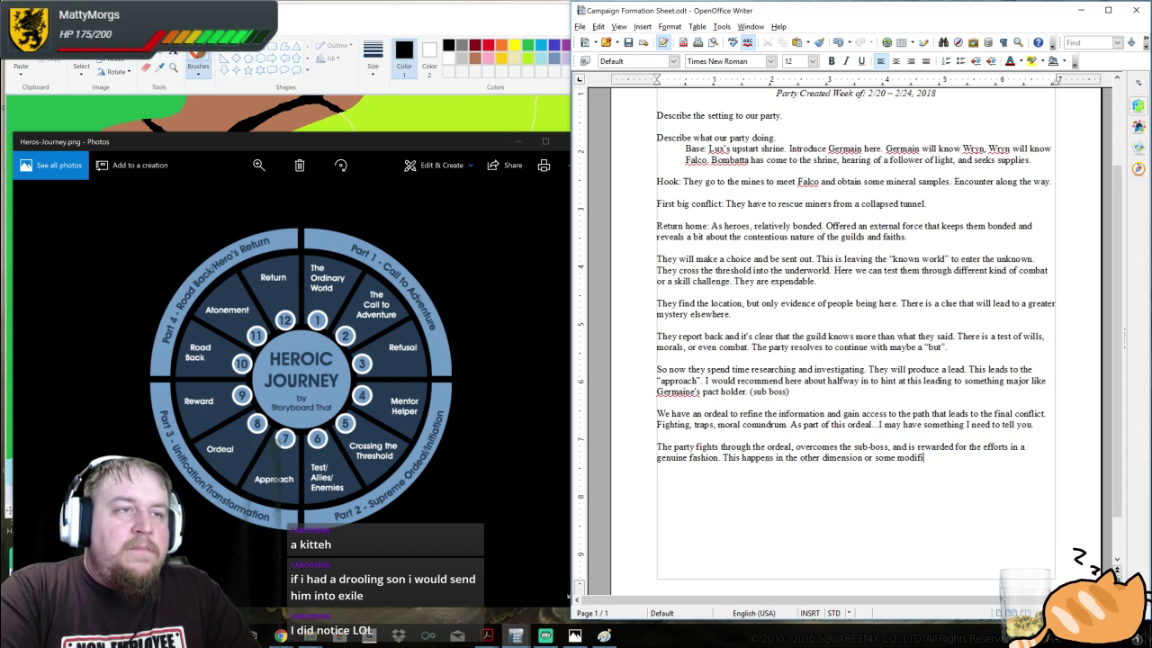
pyautogui.write('ed/hidden')
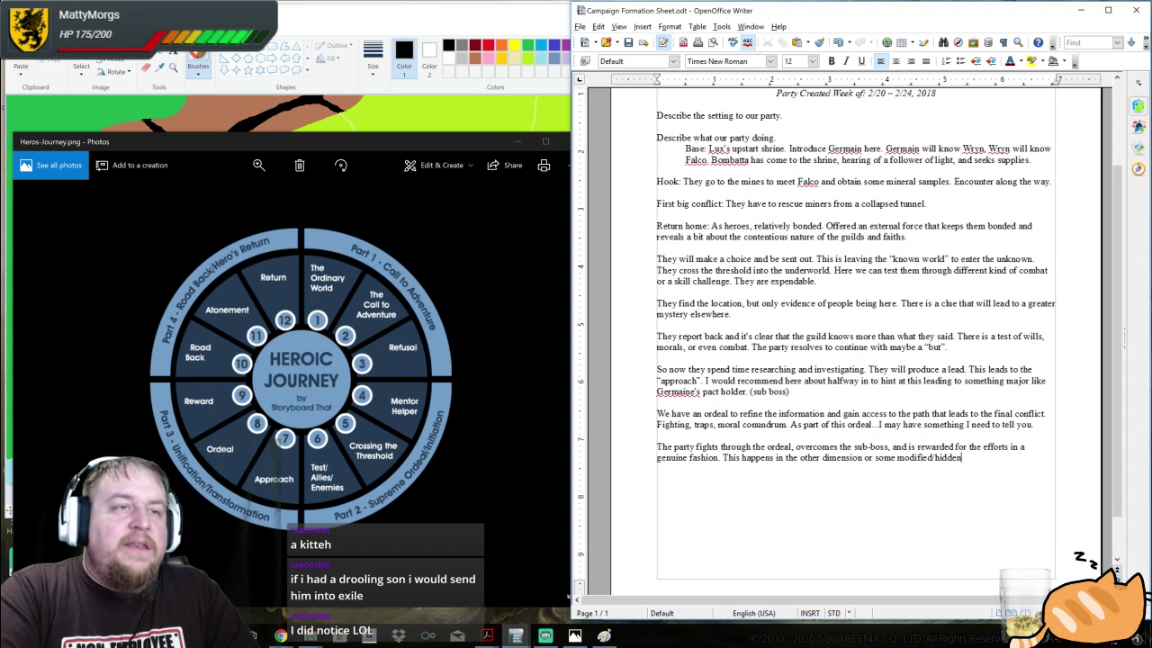
pyautogui.write(' away area of the city.')
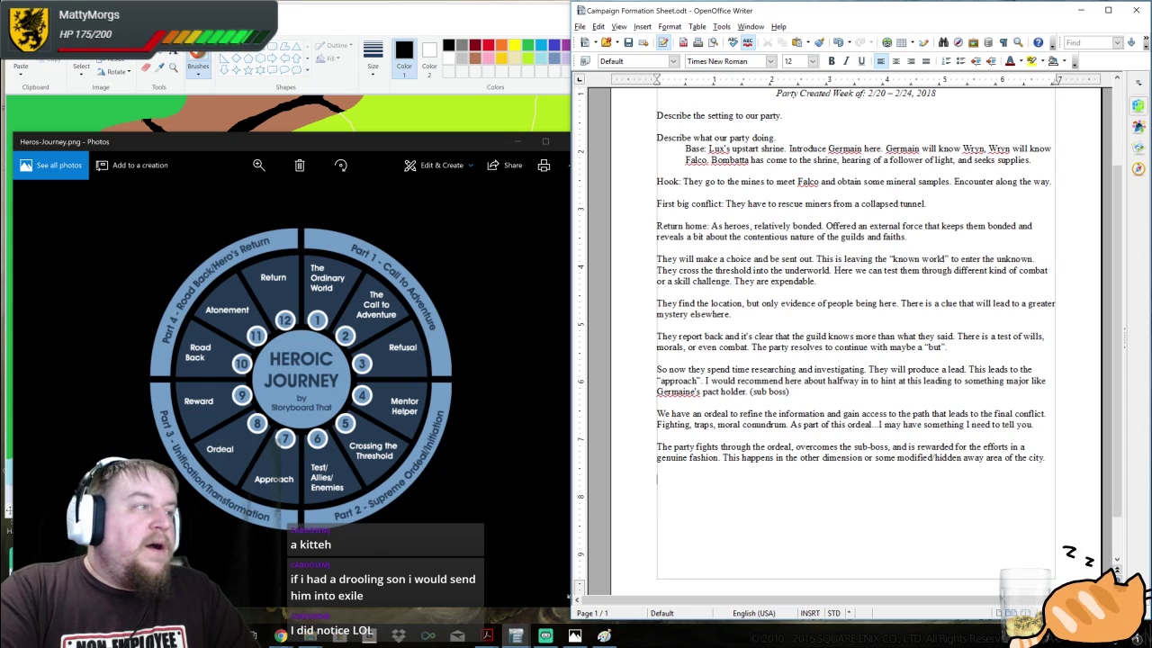
# Start a new paragraph with "Road back, return with riches as supposed heroes."
pyautogui.write('Road back, ')
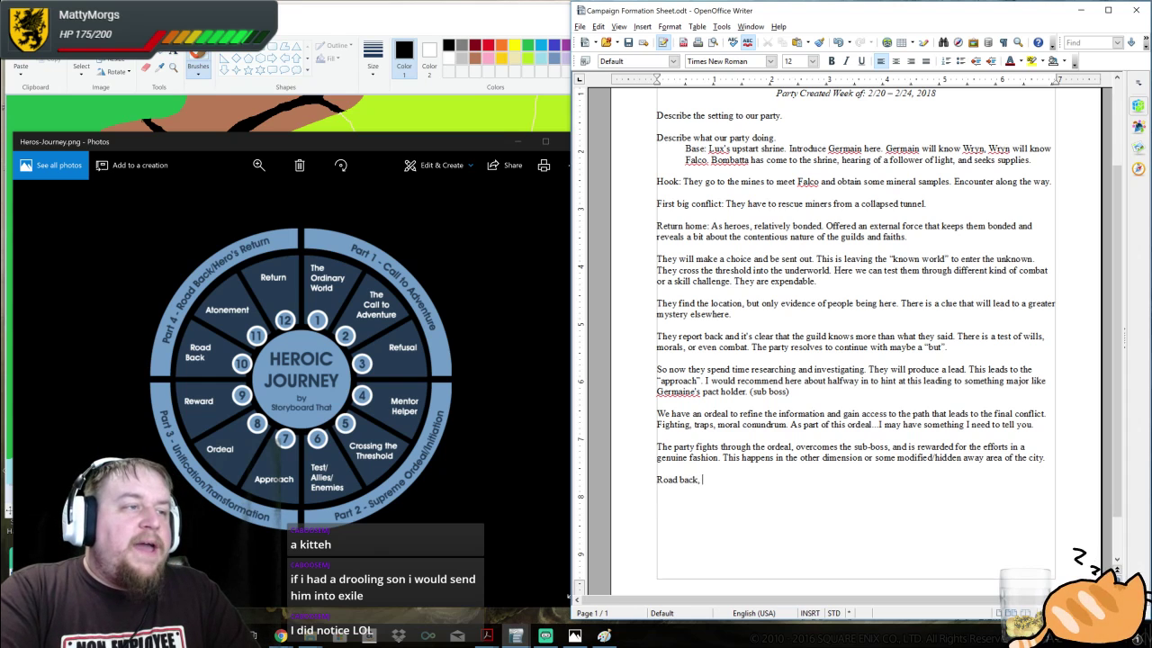
pyautogui.write('return with riches')
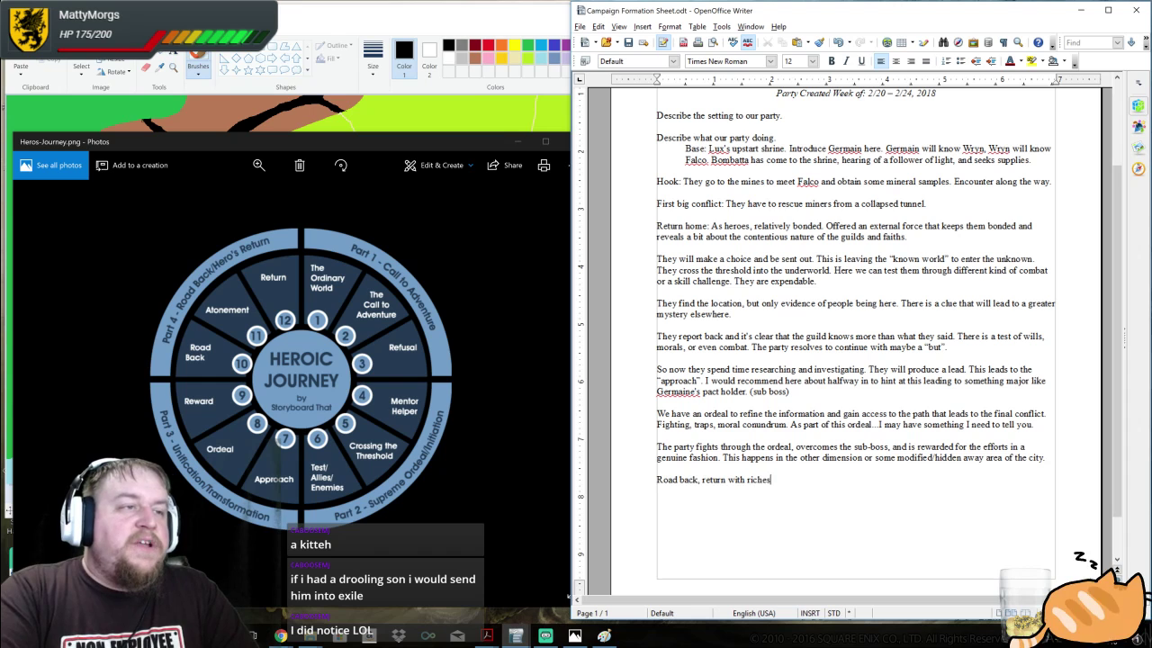
pyautogui.write(' as supposed')
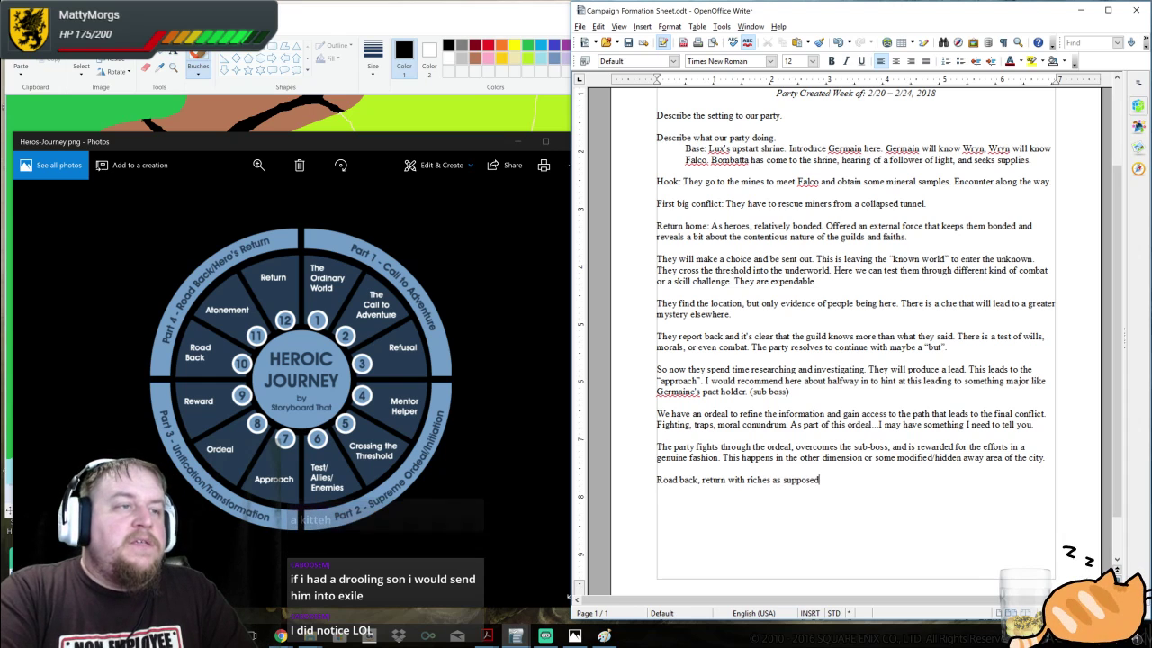
pyautogui.write(' heroes. ')
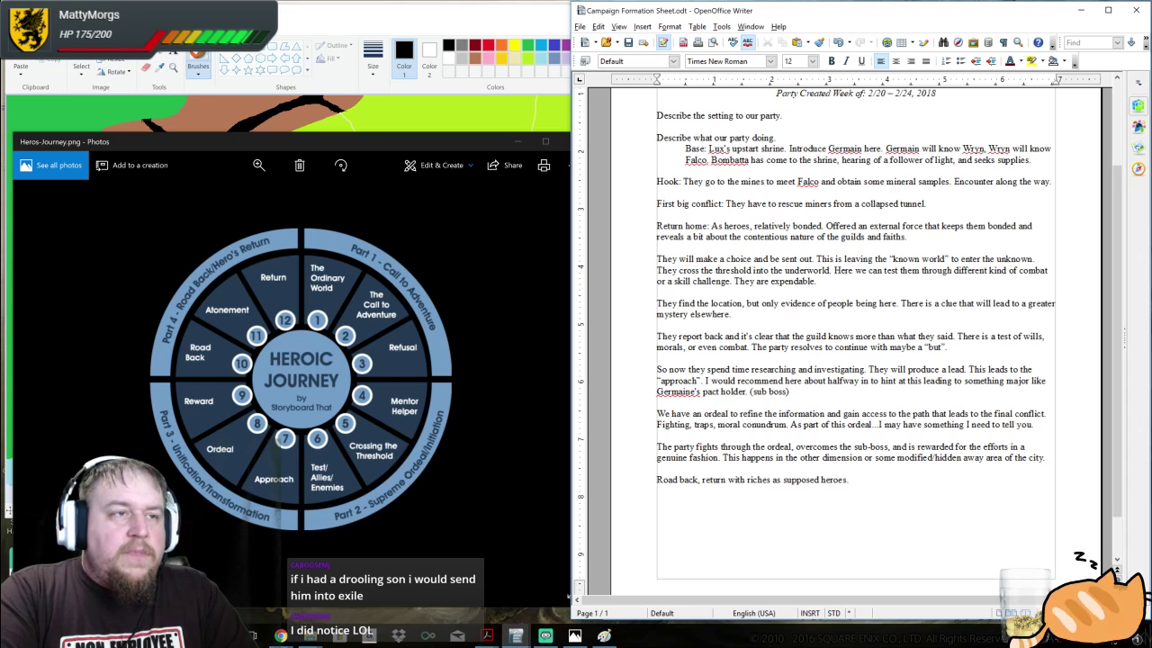
# Continue the paragraph with "Resurface to find that the city is in a dire state due to the actual boss's last gambit to assert itself over the region."
pyautogui.write('Resurface')
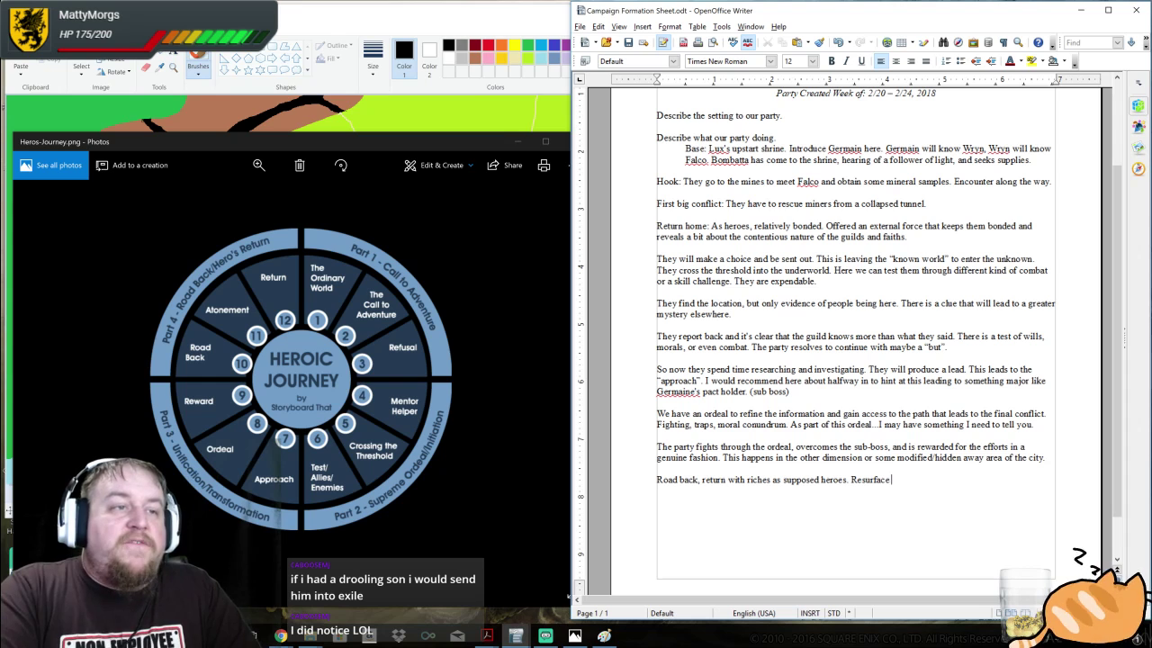
pyautogui.write('to find that ')
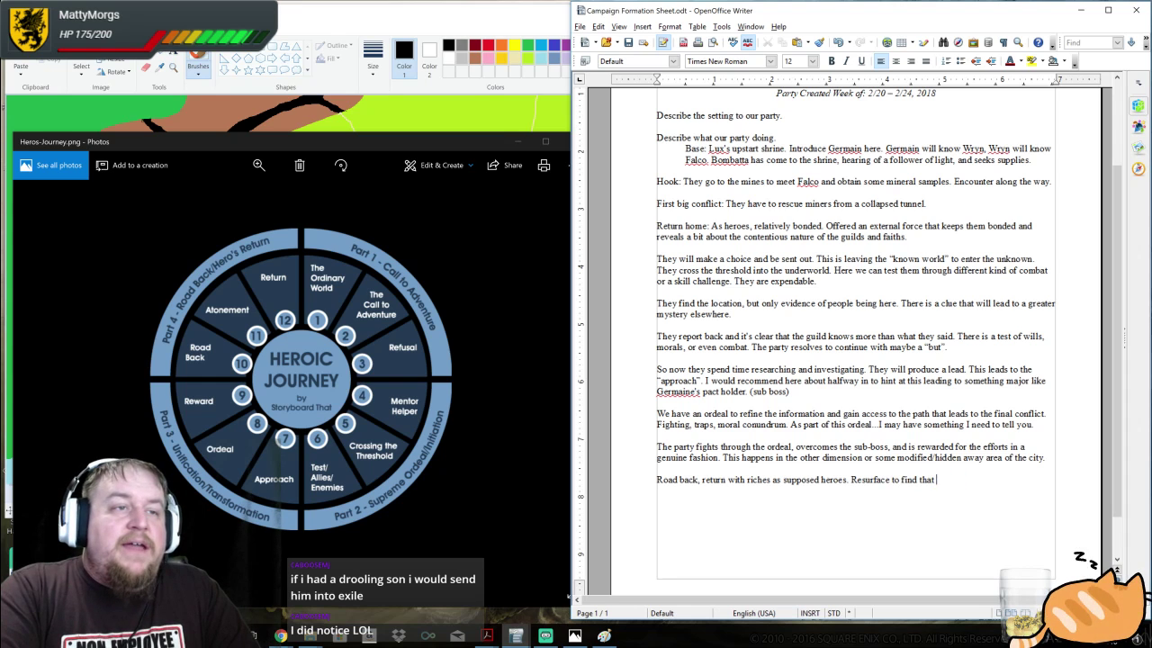
pyautogui.write('the city is in a dire s')
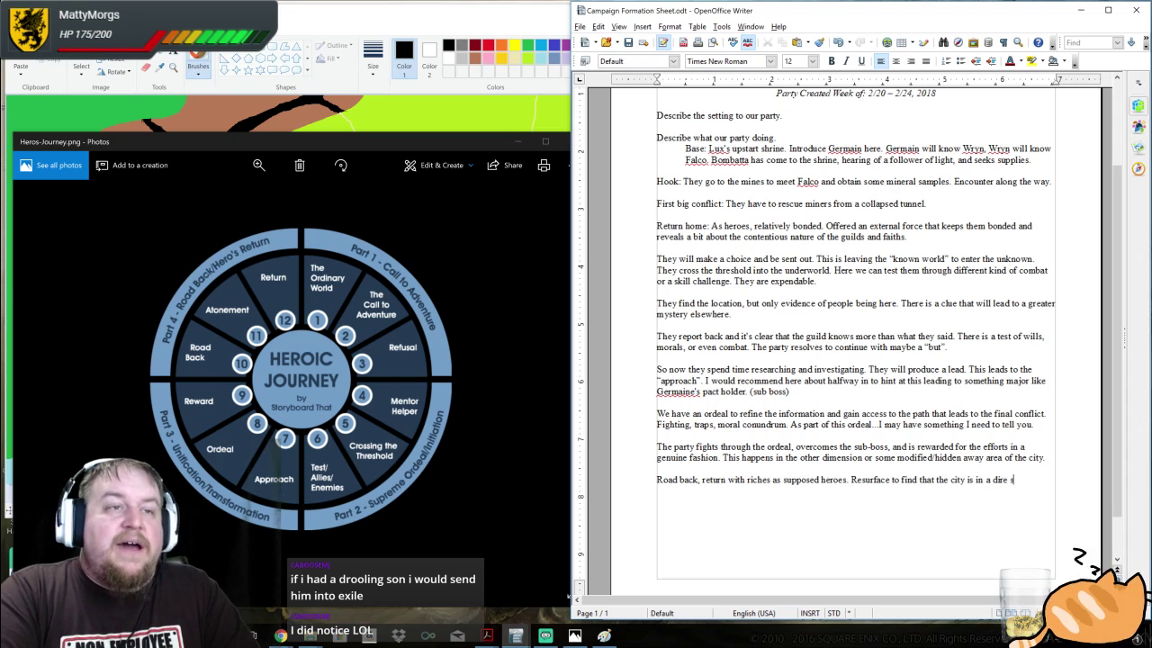
pyautogui.write('tate due to the')
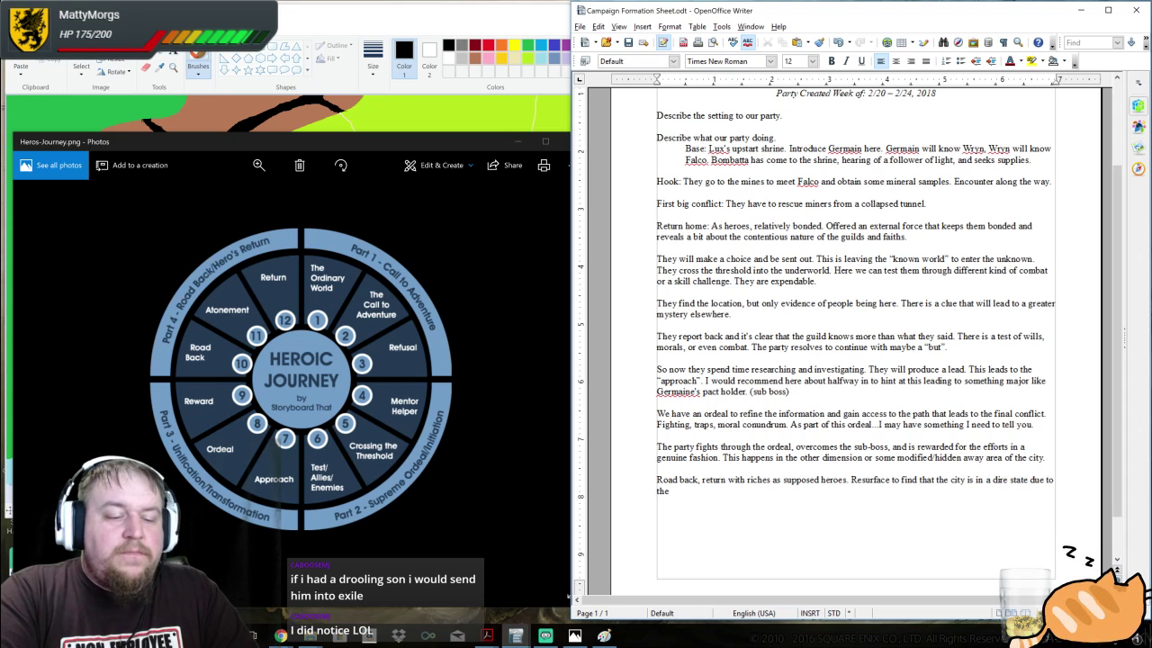
pyautogui.write(" actual boss's")
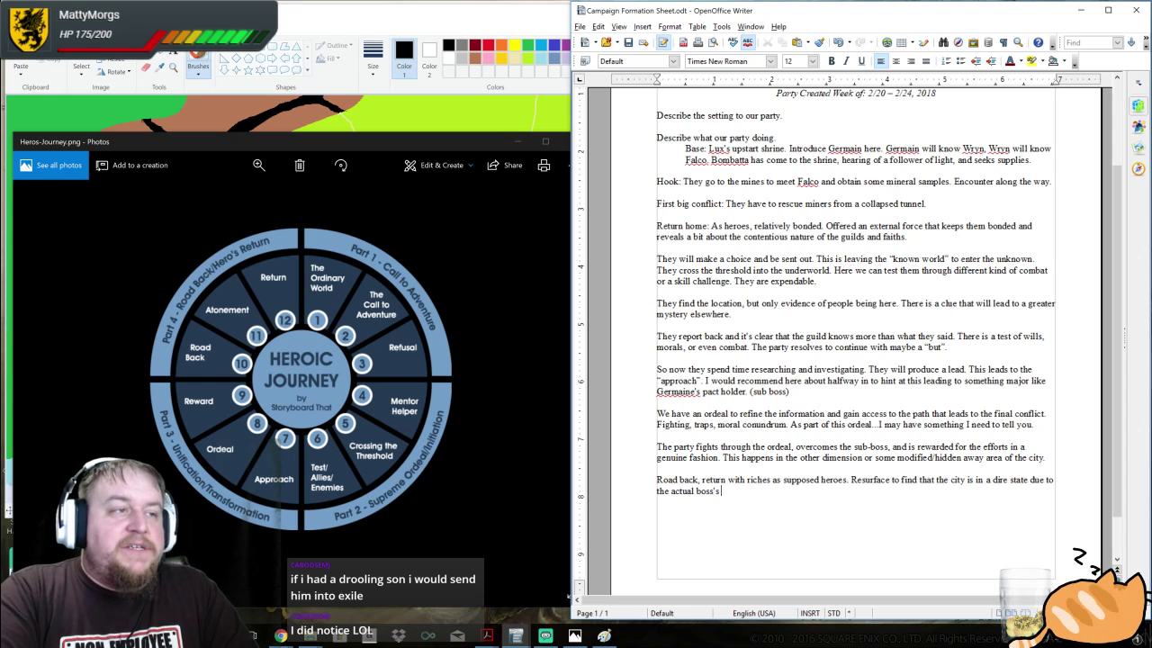
pyautogui.write(' last')
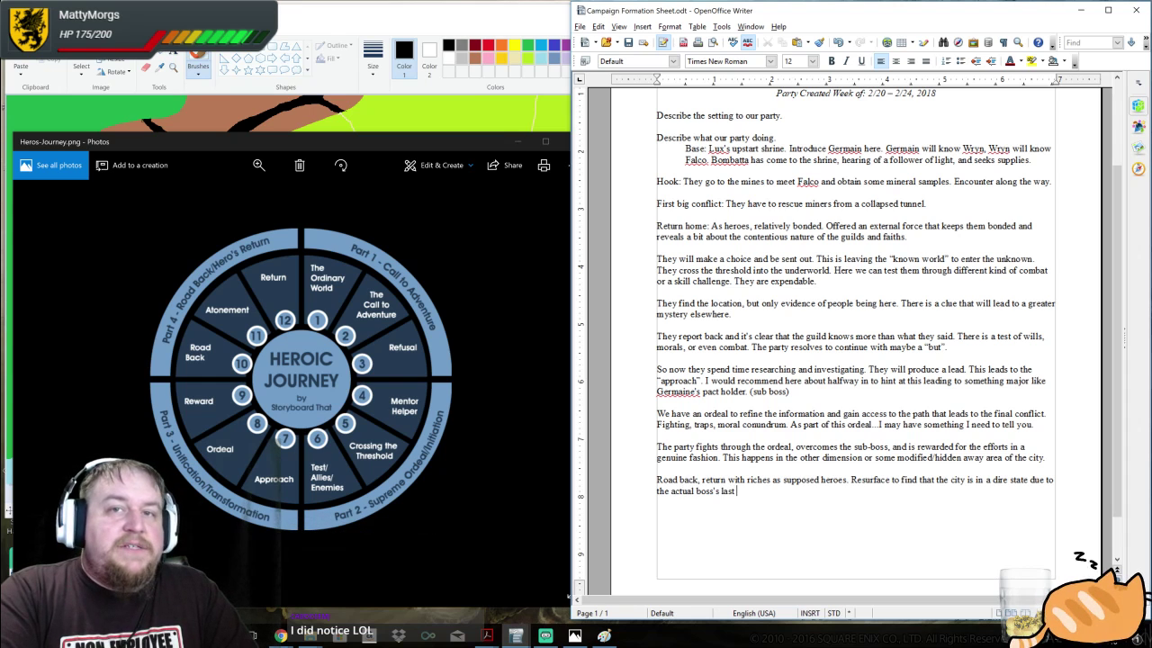
pyautogui.write(' gam')
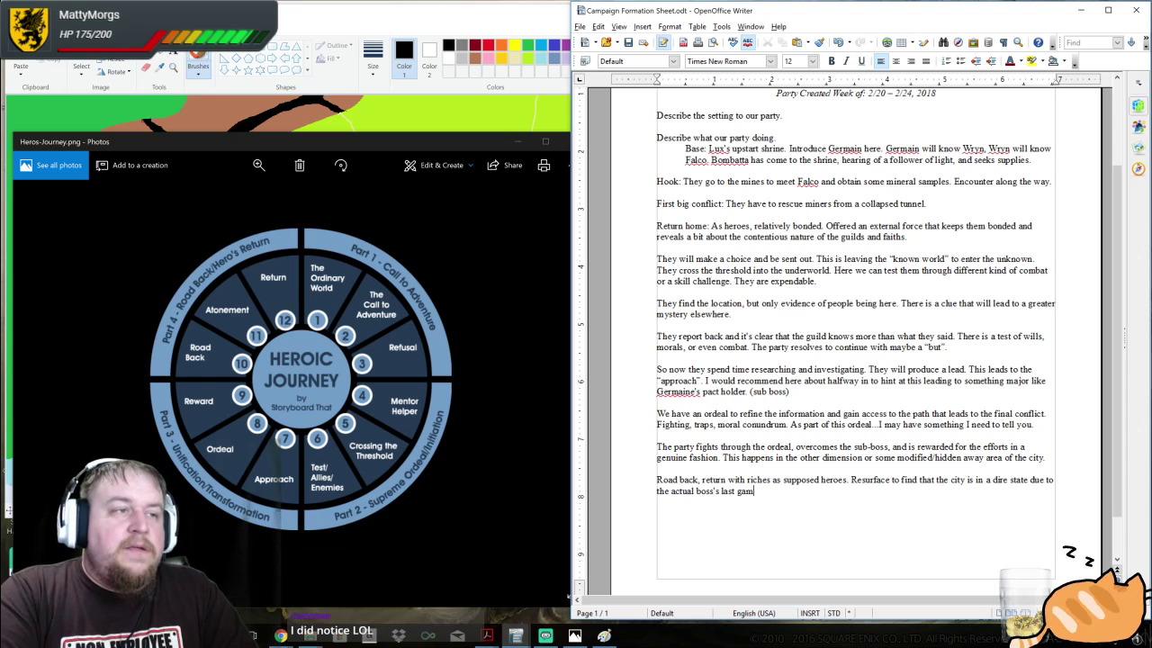
pyautogui.write('bit to assert')
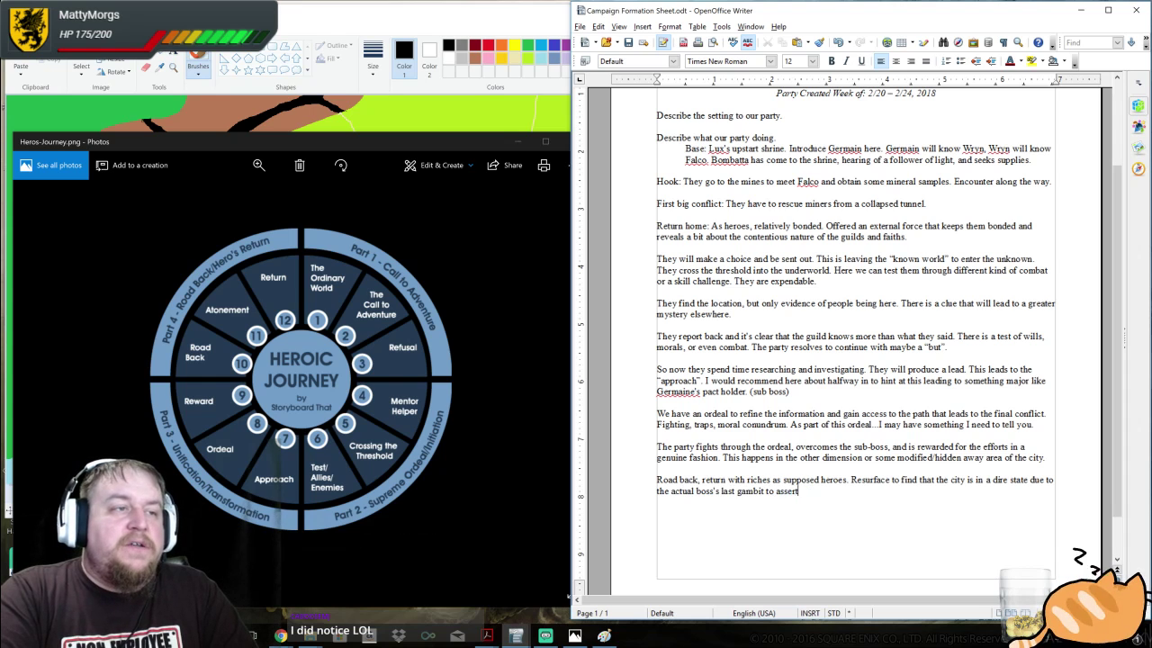
pyautogui.write(' itself over ')
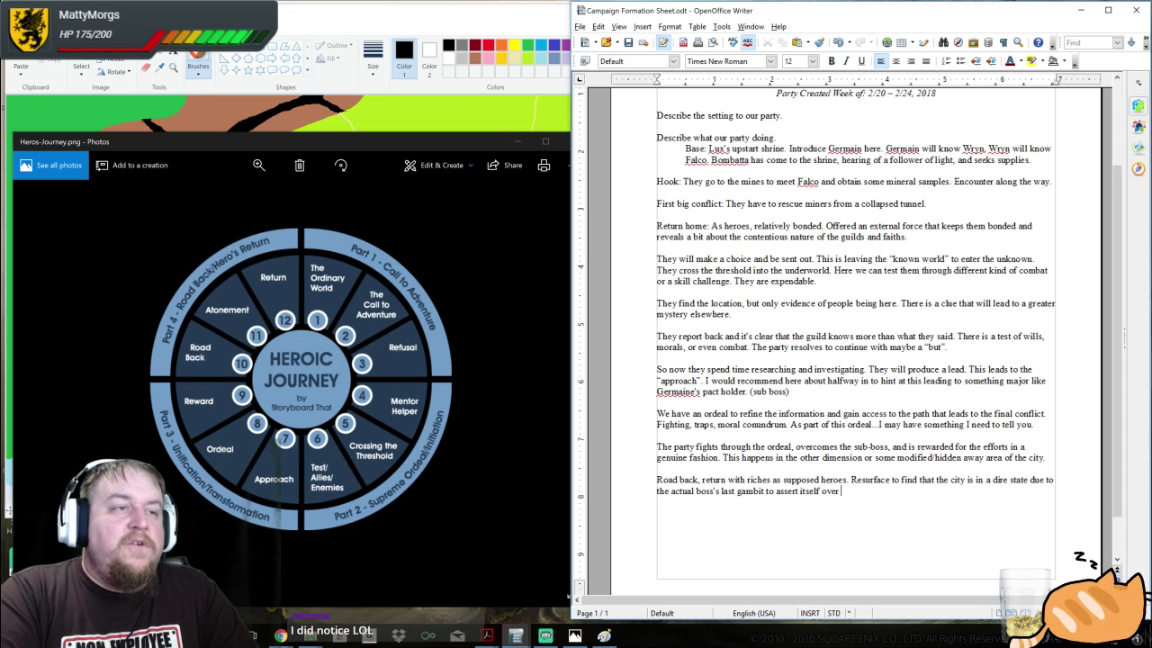
pyautogui.write('the region.')
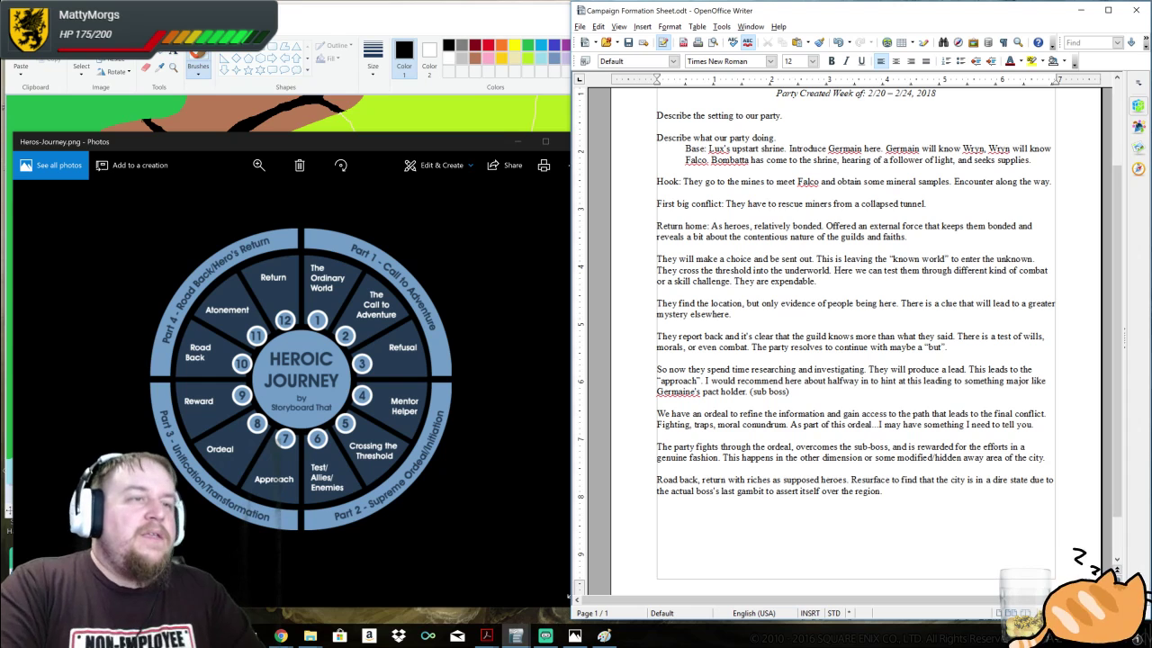
# Add "Moment of tension, feelings of loss, backed into a corner of helplessness." to the road back paragraph, correcting the spelling of "tension"
pyautogui.write('M')
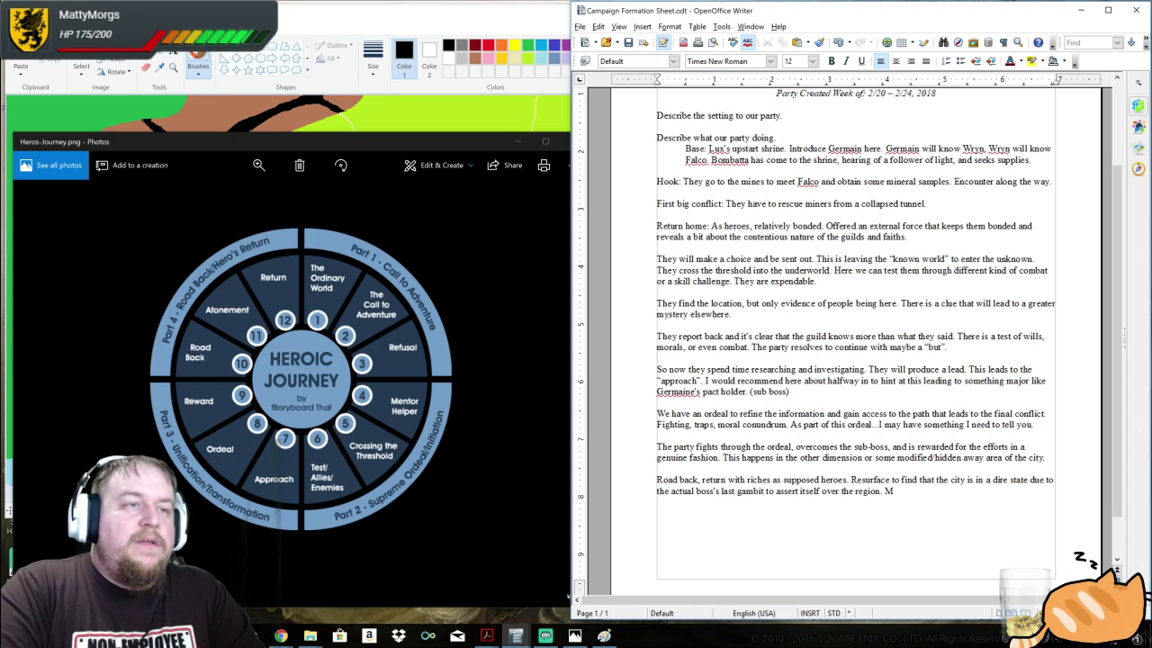
pyautogui.write('oment of tenstion.')
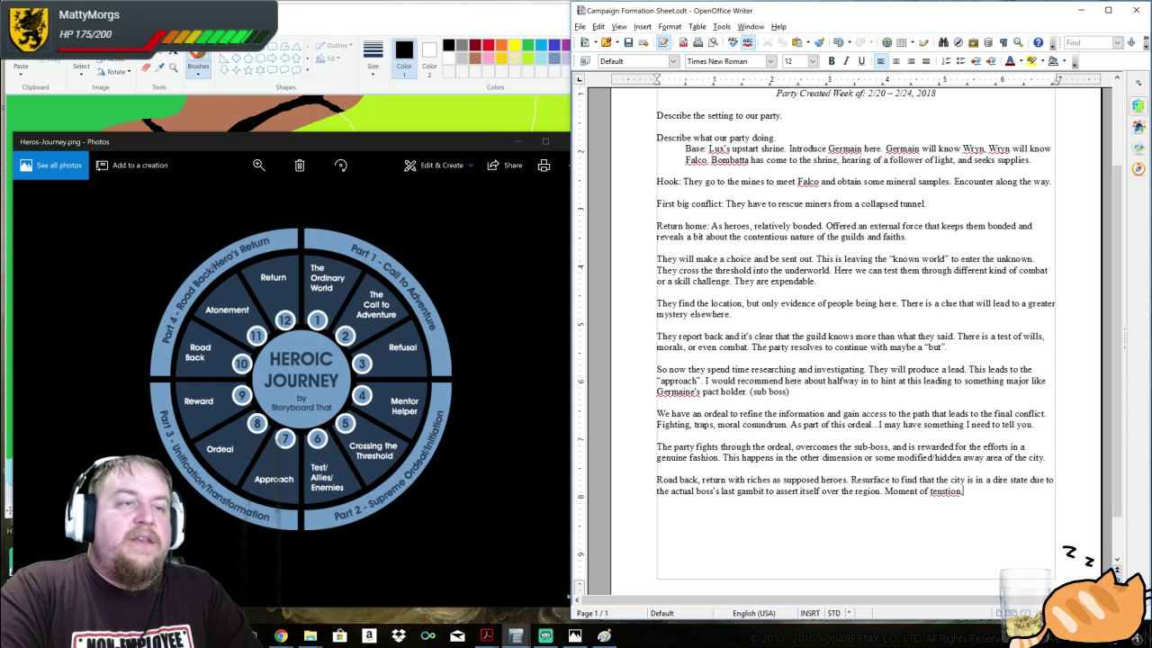
pyautogui.press('BackSpace')
pyautogui.press('BackSpace')
pyautogui.press('BackSpace')
pyautogui.press('BackSpace')
pyautogui.press('BackSpace')
pyautogui.press('BackSpace')
pyautogui.write('stion')
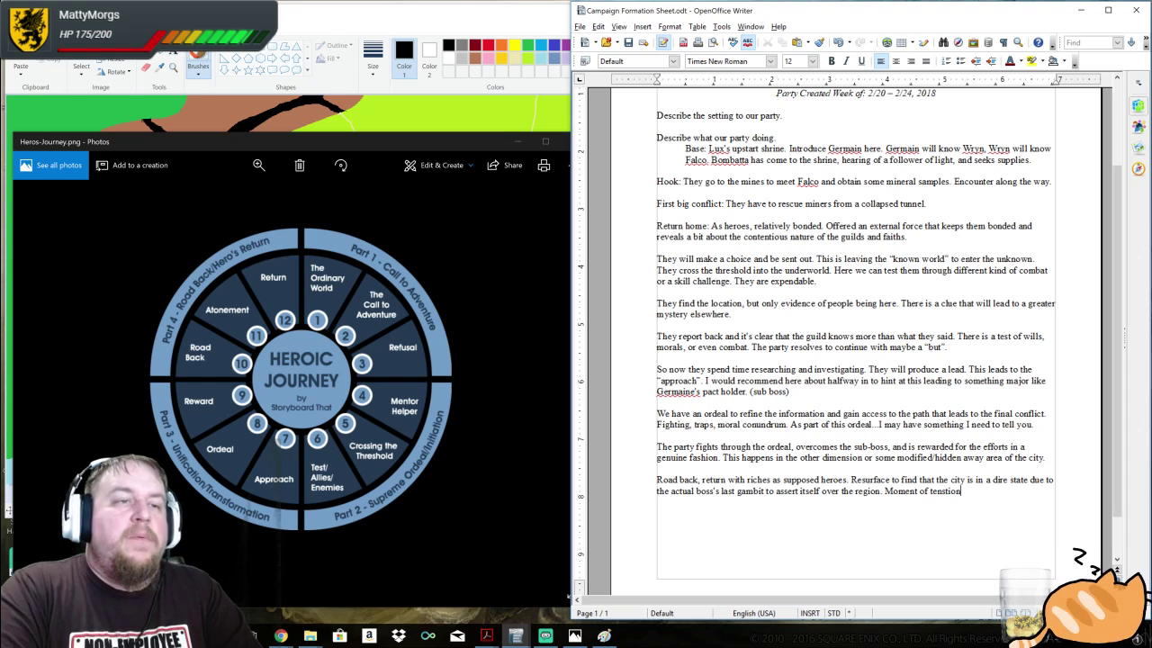
pyautogui.write(', feelings of')
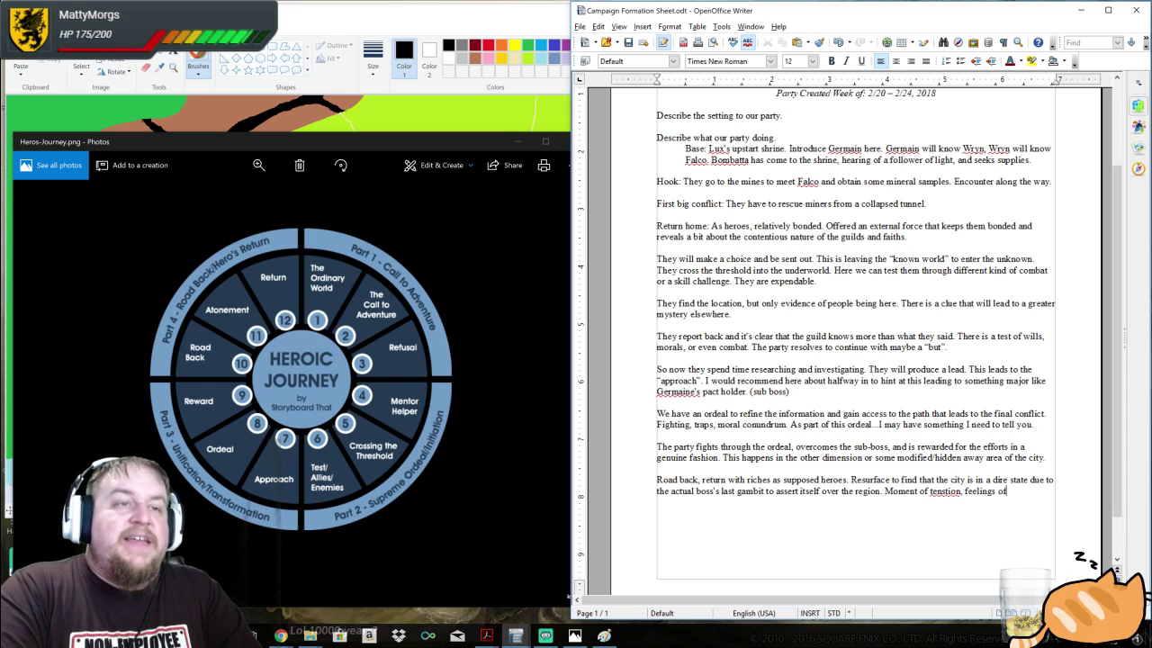
pyautogui.write(' loss, ')
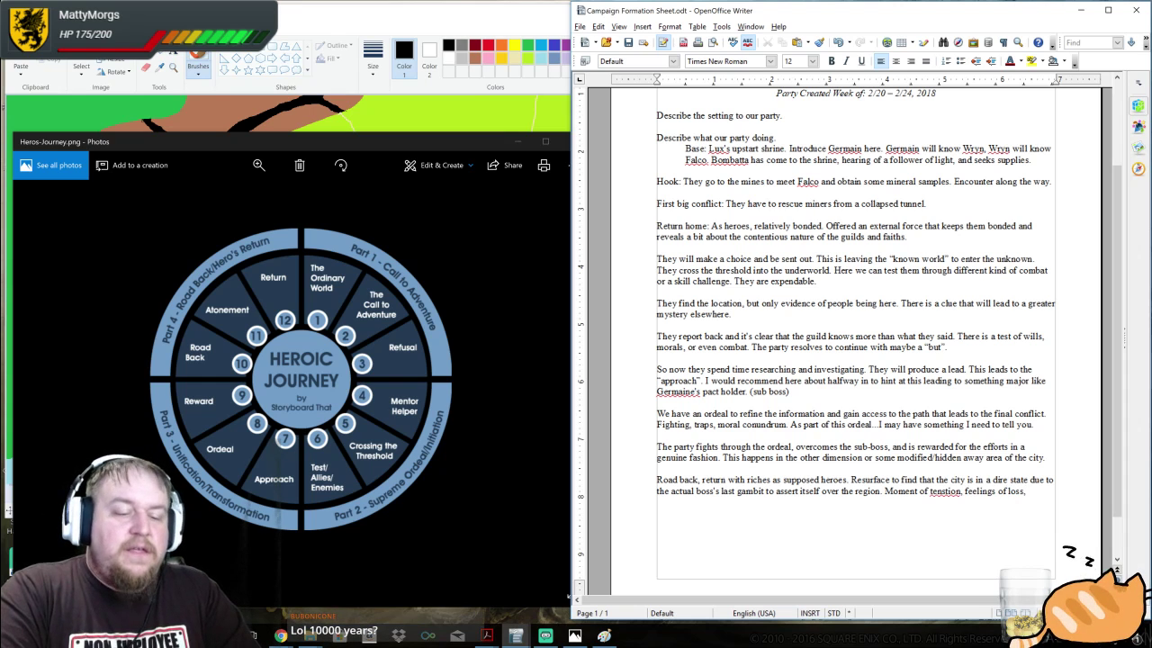
pyautogui.write('backe')
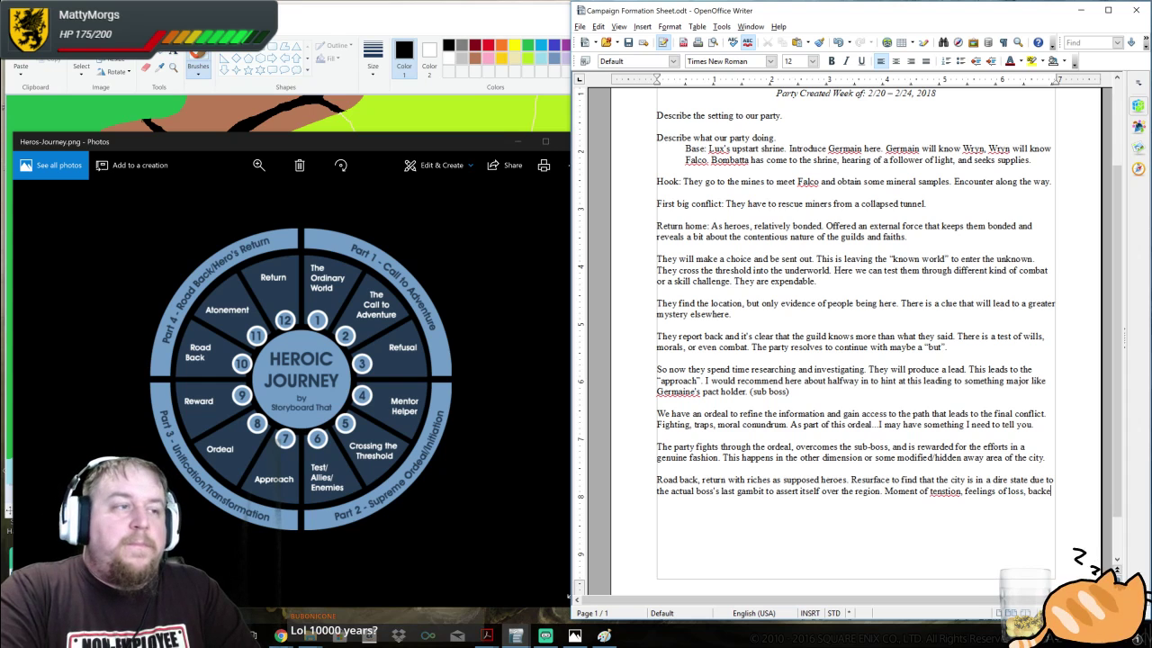
pyautogui.write('d into a corner of helples')
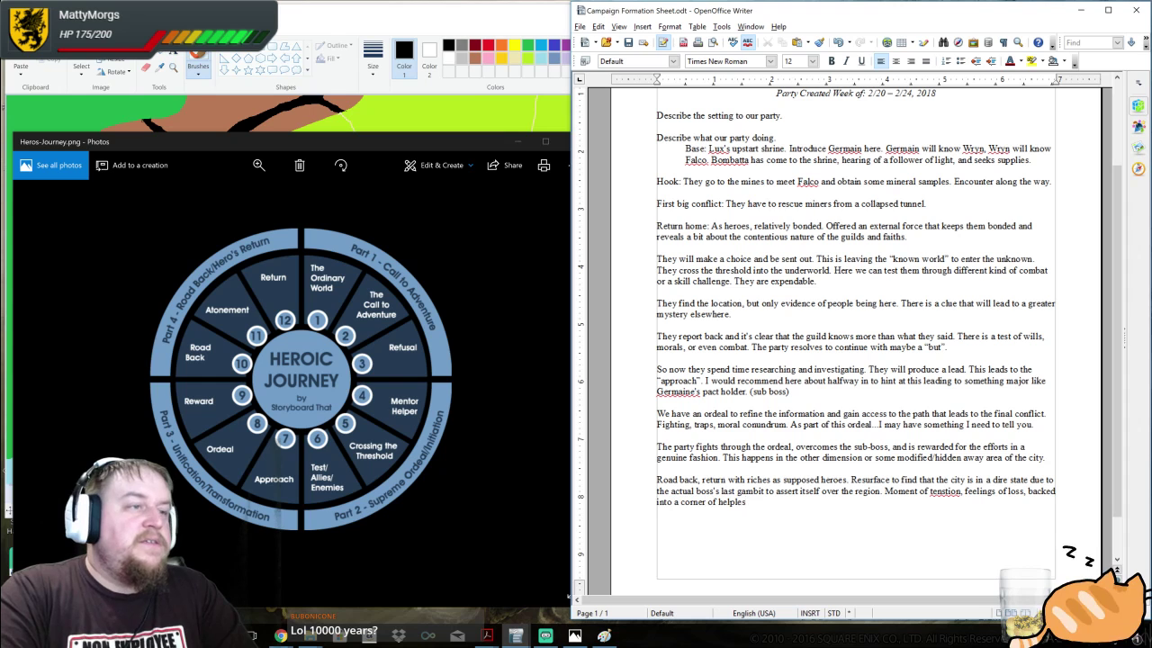
pyautogui.write('sness.')
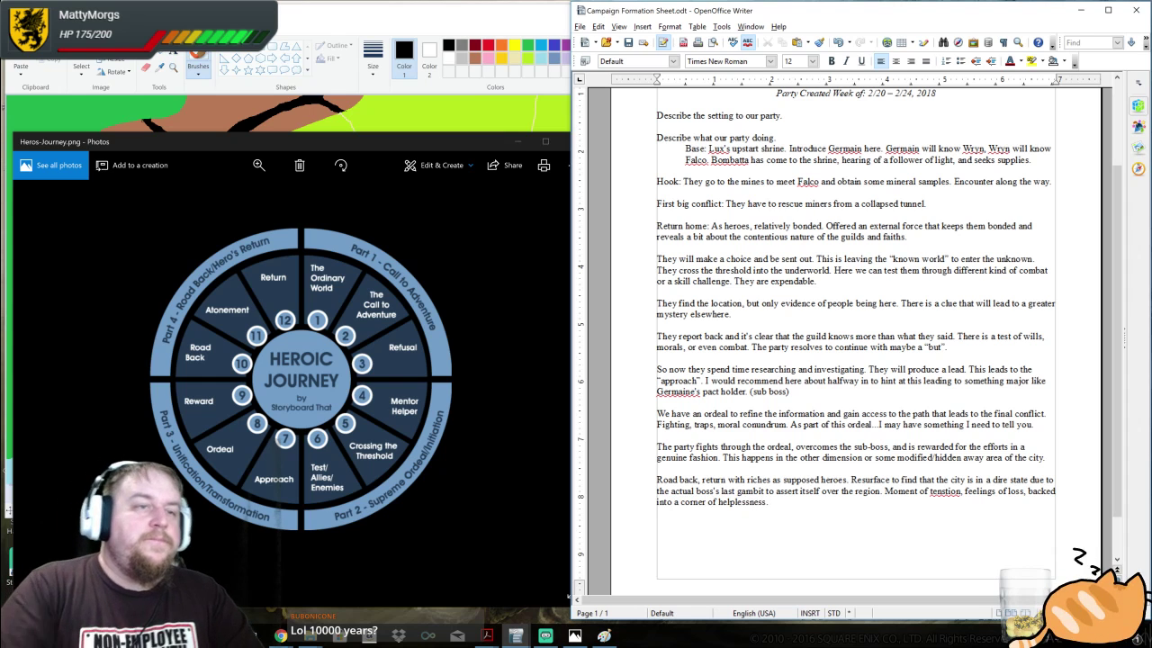
pyautogui.rightClick(943, 494)
pyautogui.click(972, 337)
# Start a new paragraph after the road back paragraph with "Rally. Enemies are friends, or enemies are still"
pyautogui.press('Return')
pyautogui.press('Return')
pyautogui.write('Rally.')
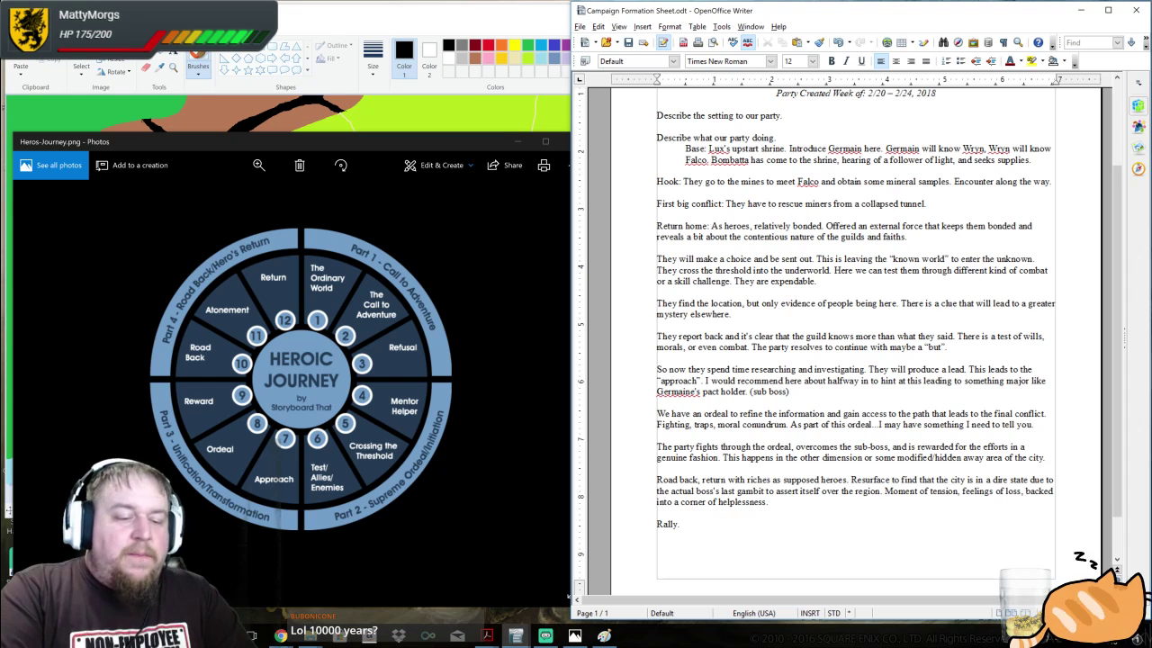
pyautogui.write('Enemies are friend')
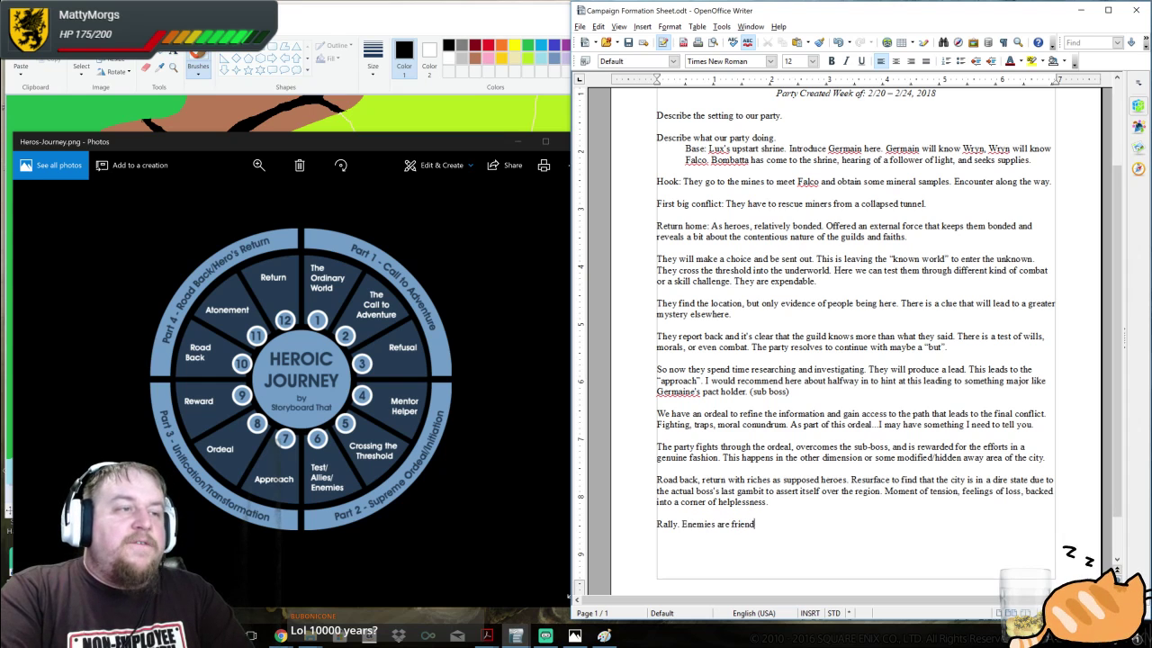
pyautogui.write('s, or e')
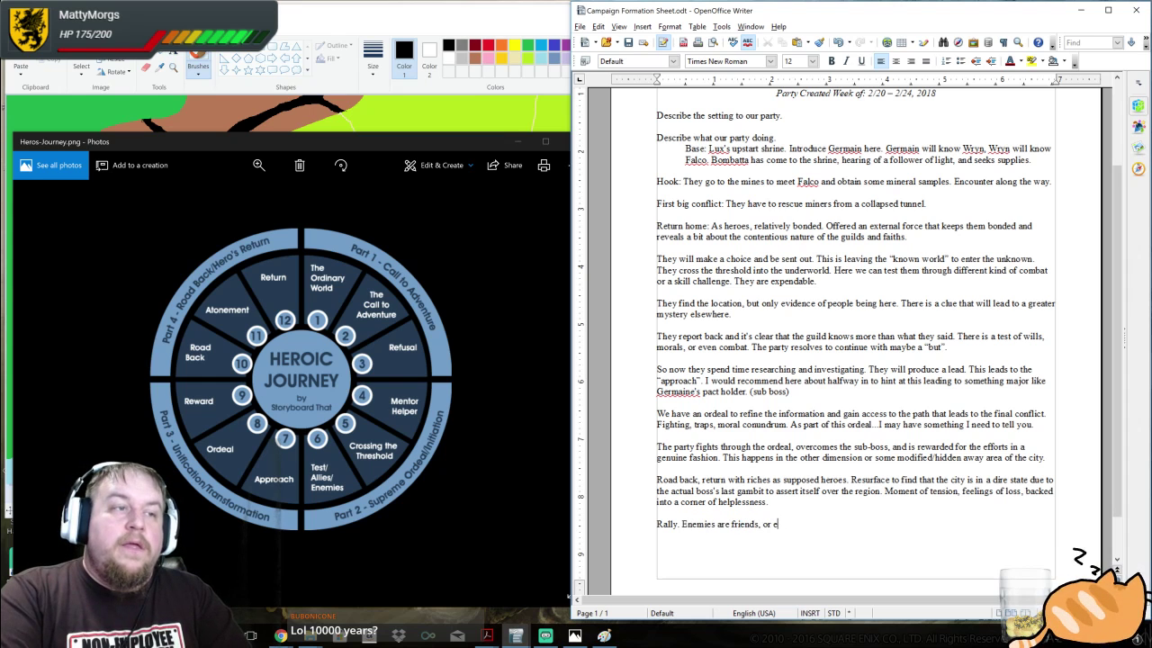
pyautogui.write('nemies are still')
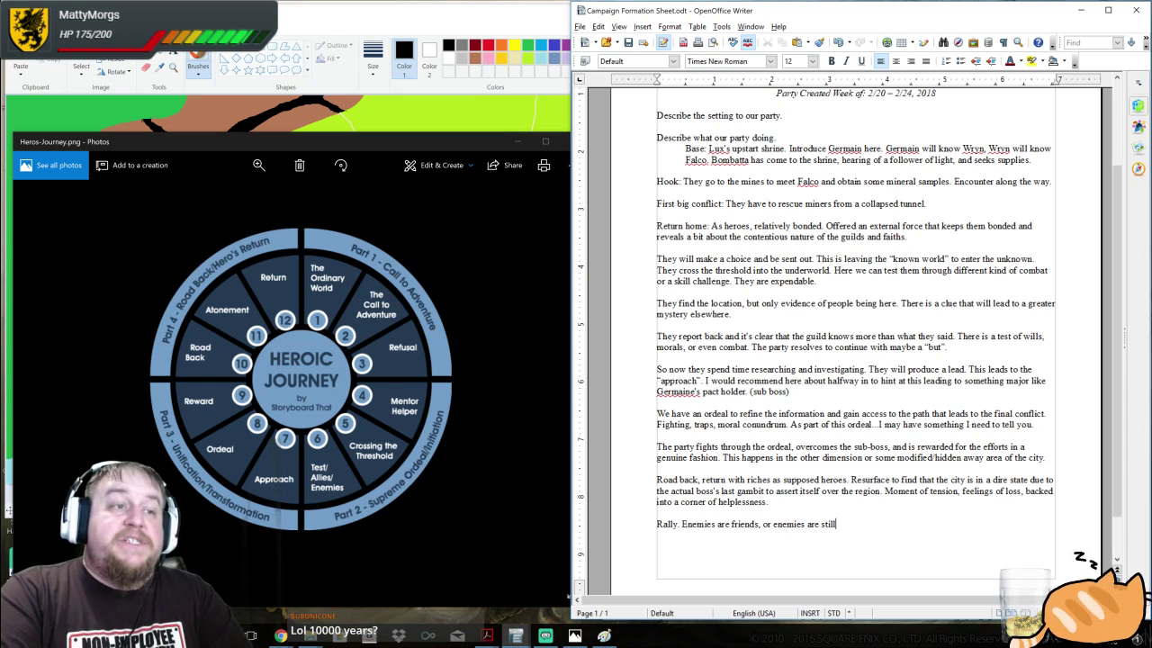
# Complete the rally sentence with "enemies and attack at the worst possible moment.", correcting the spelling of "enemies"
pyautogui.write(' enemeies')
pyautogui.press('BackSpace')
pyautogui.press('BackSpace')
pyautogui.press('BackSpace')
pyautogui.press('BackSpace')
pyautogui.press('BackSpace')
pyautogui.write('m')
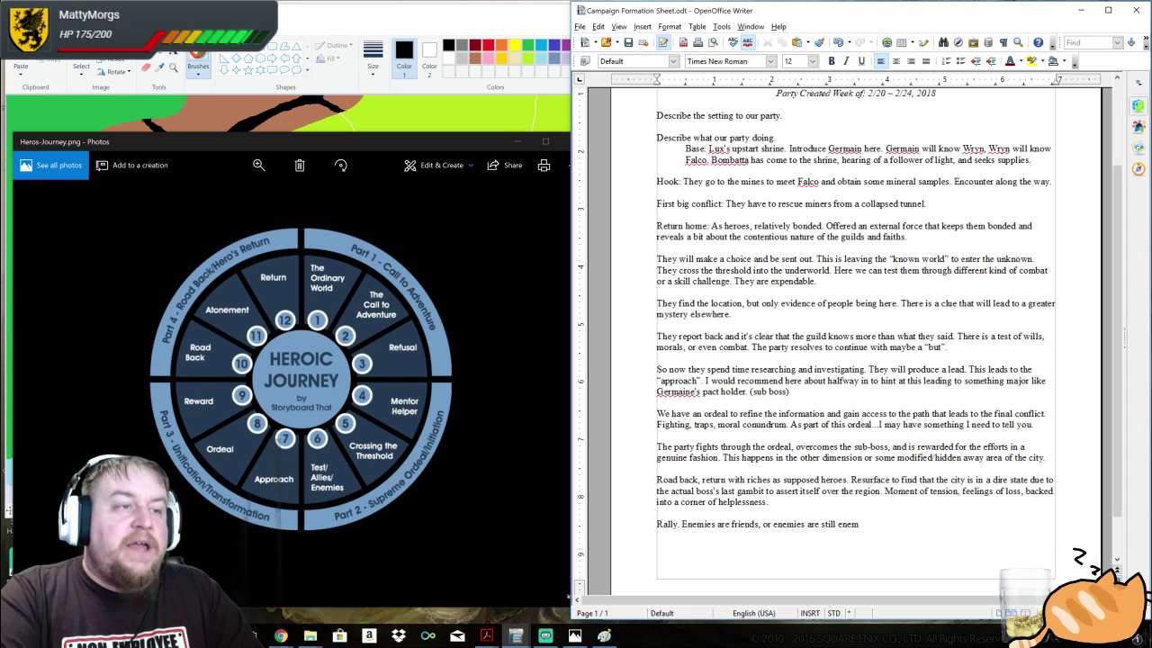
pyautogui.write('em')
pyautogui.write('ies an')
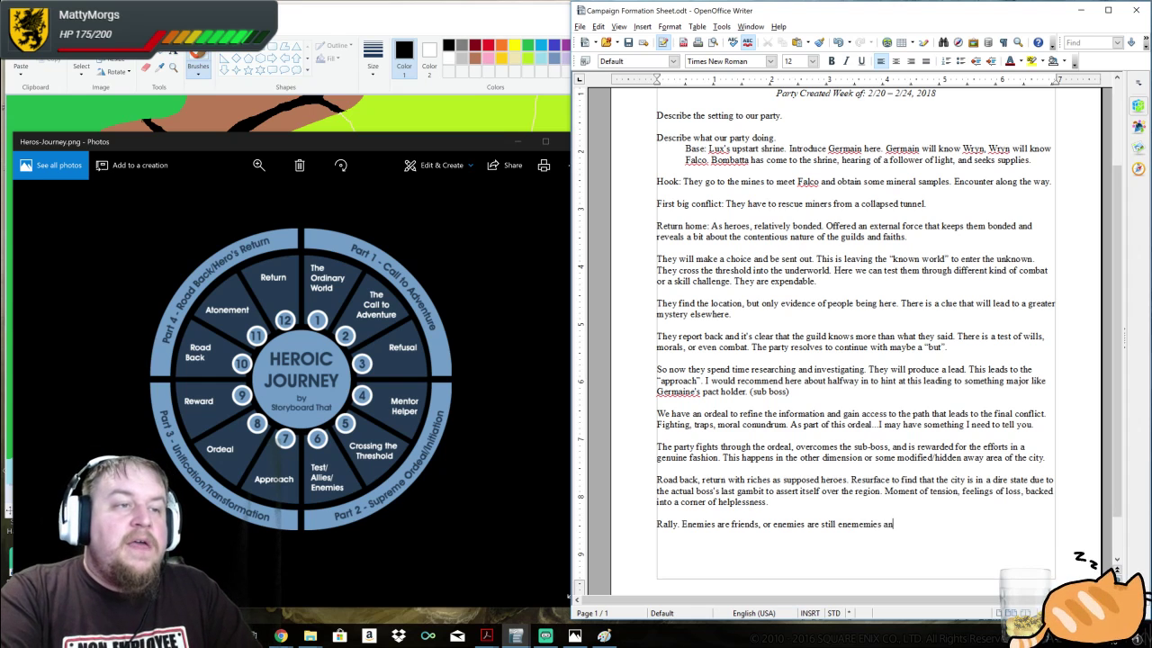
pyautogui.write('d attack at the worst possible moment.')
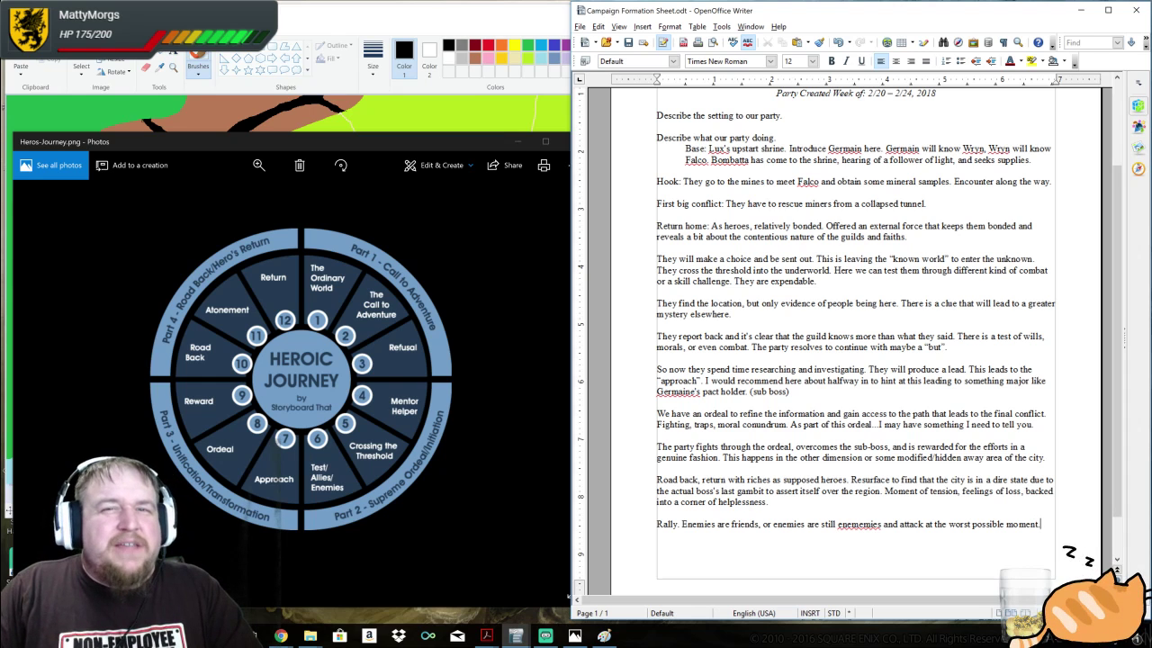
pyautogui.rightClick(854, 523)
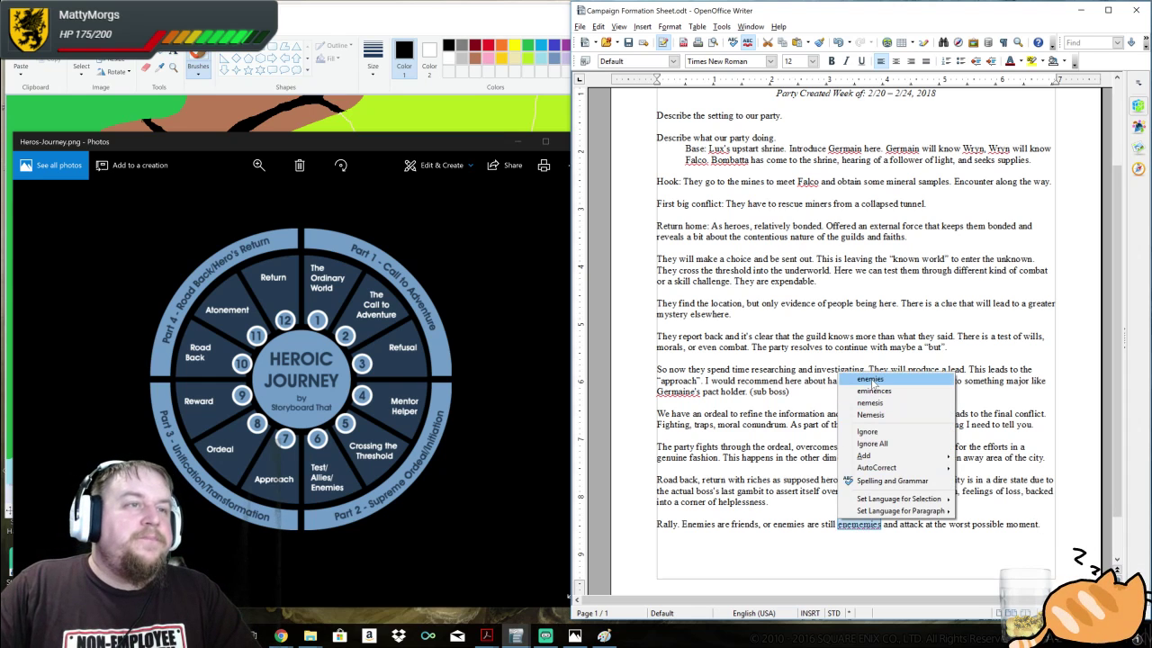
pyautogui.click(870, 379)
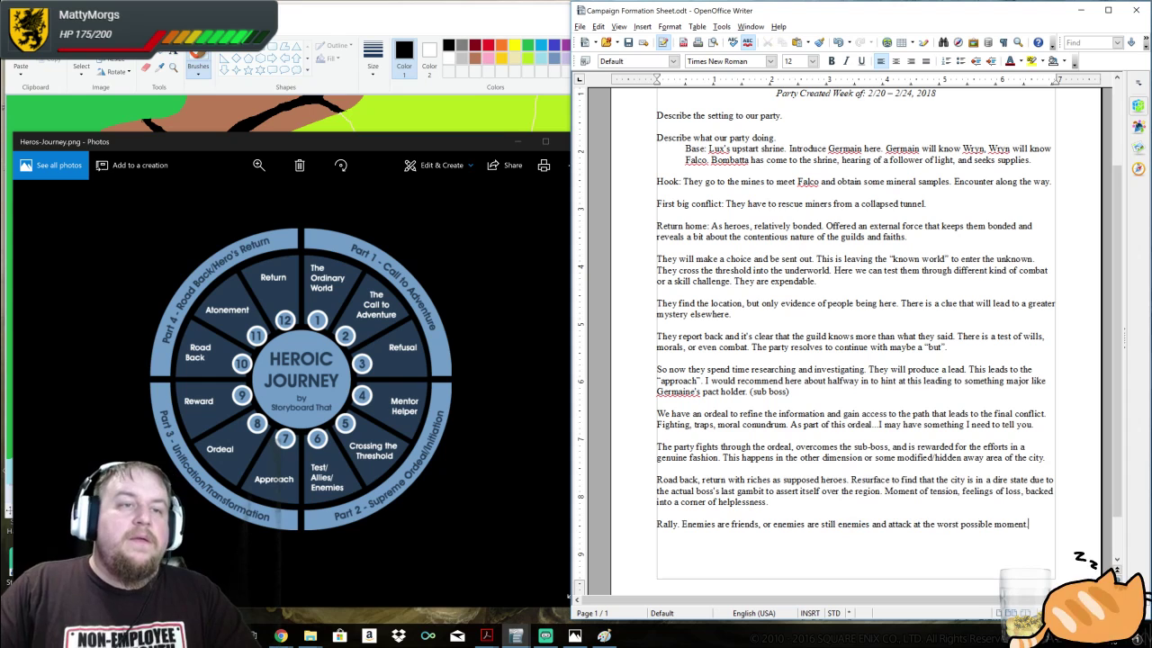
# Add "Overcome the distraction, head for the last boss." to the rally paragraph
pyautogui.write('Overcome the distract')
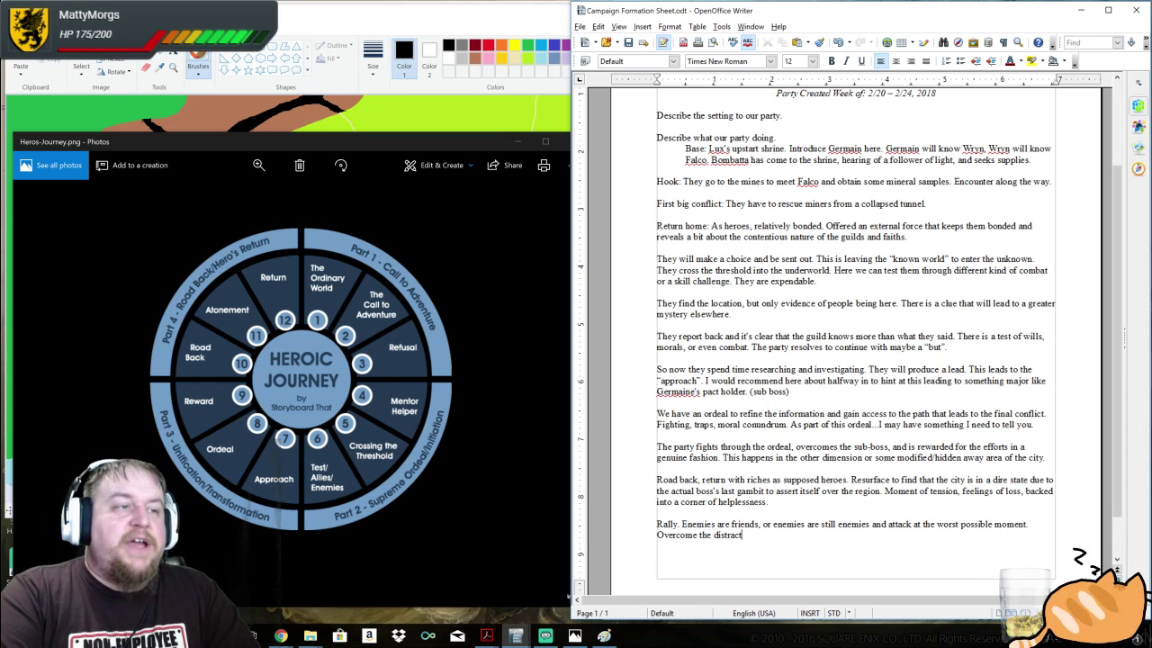
pyautogui.write('ion, head for th')
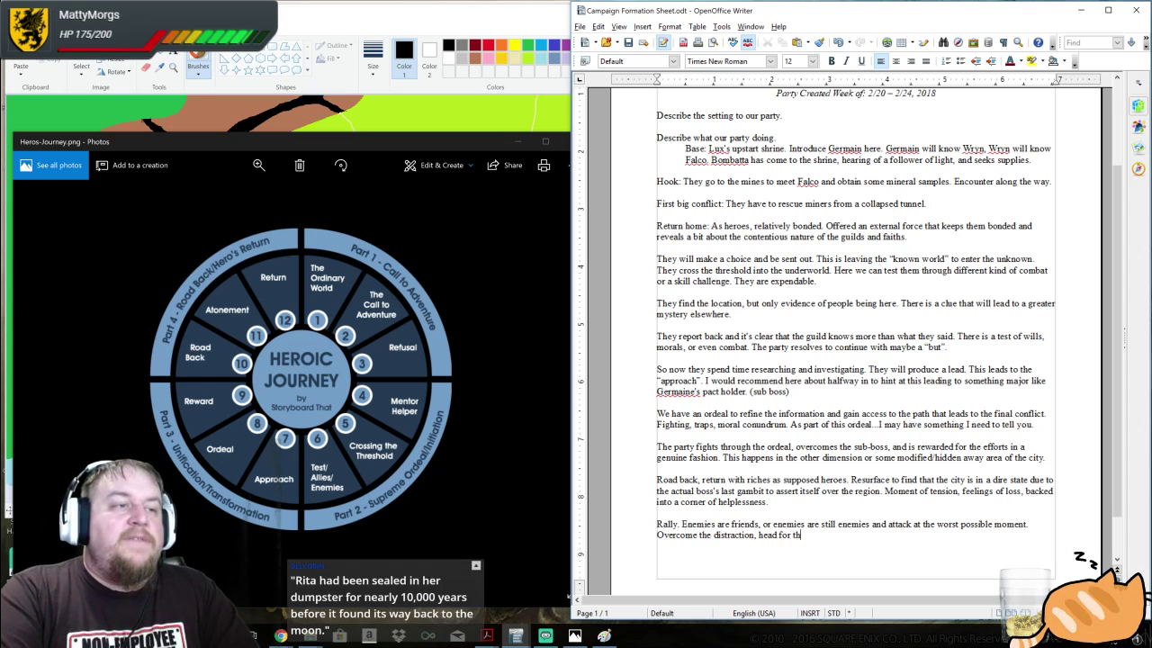
pyautogui.write('e last boss.')
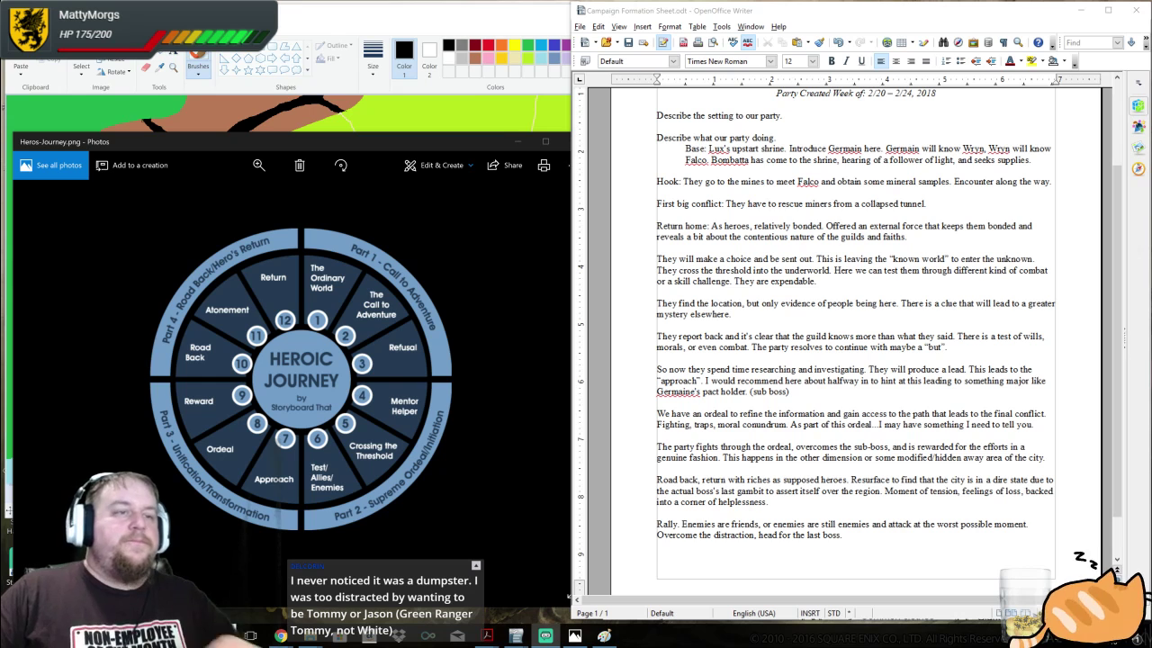
# Continue the rally paragraph with "Last fight. Everything is on the table."
pyautogui.click(657, 546)
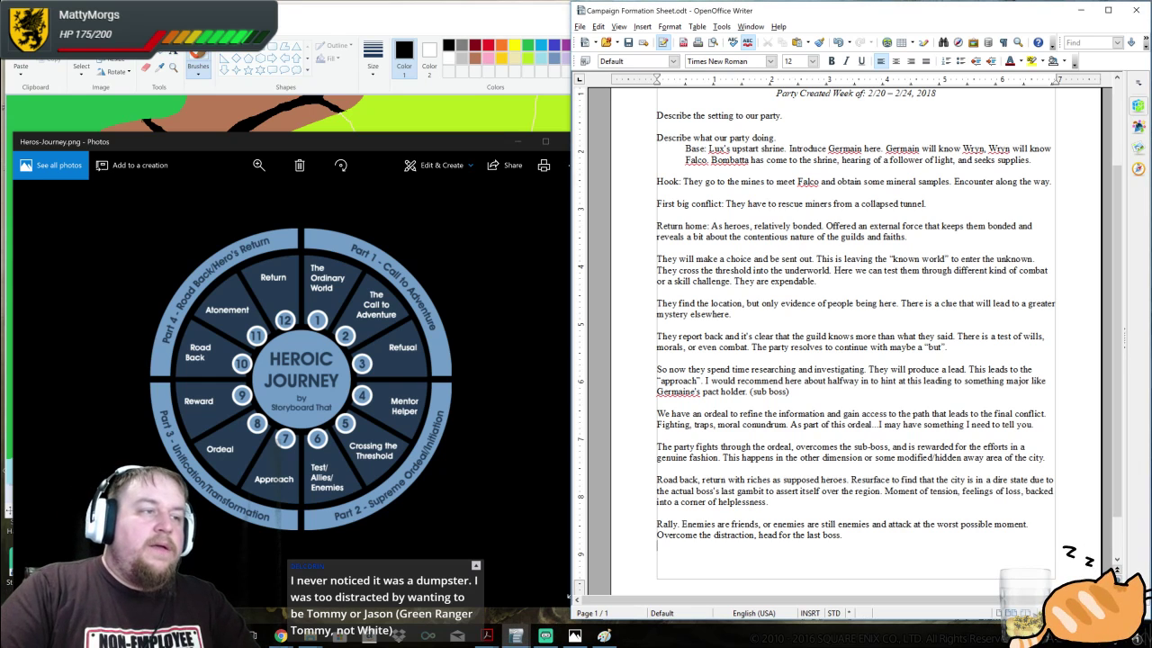
pyautogui.click(843, 534)
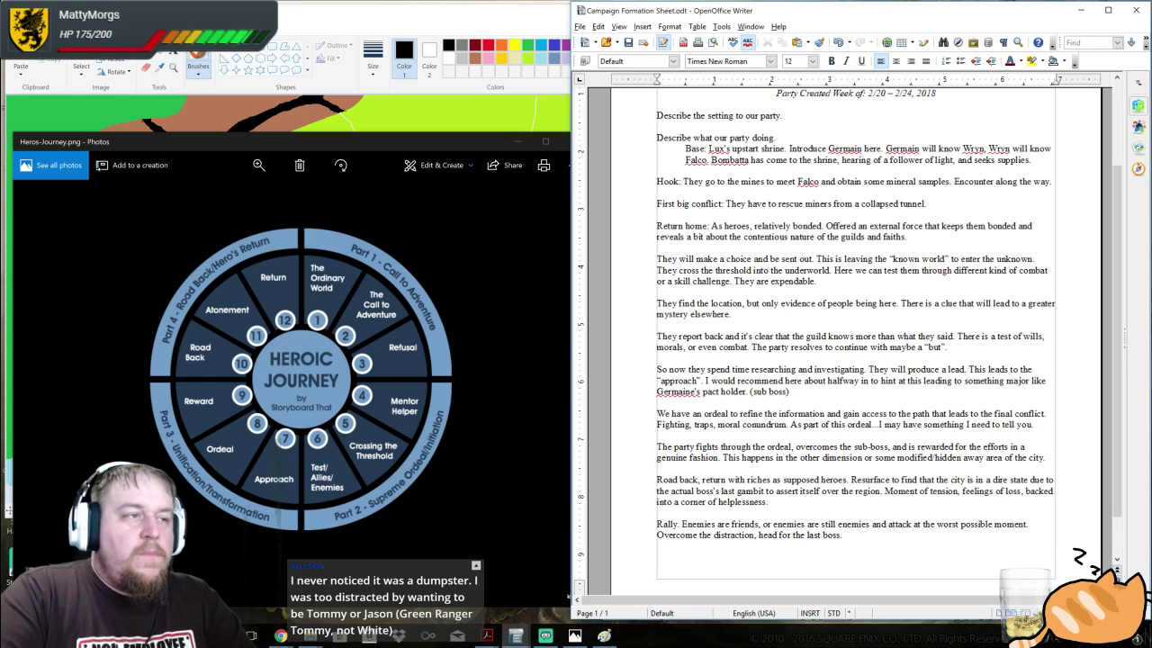
pyautogui.write('Last')
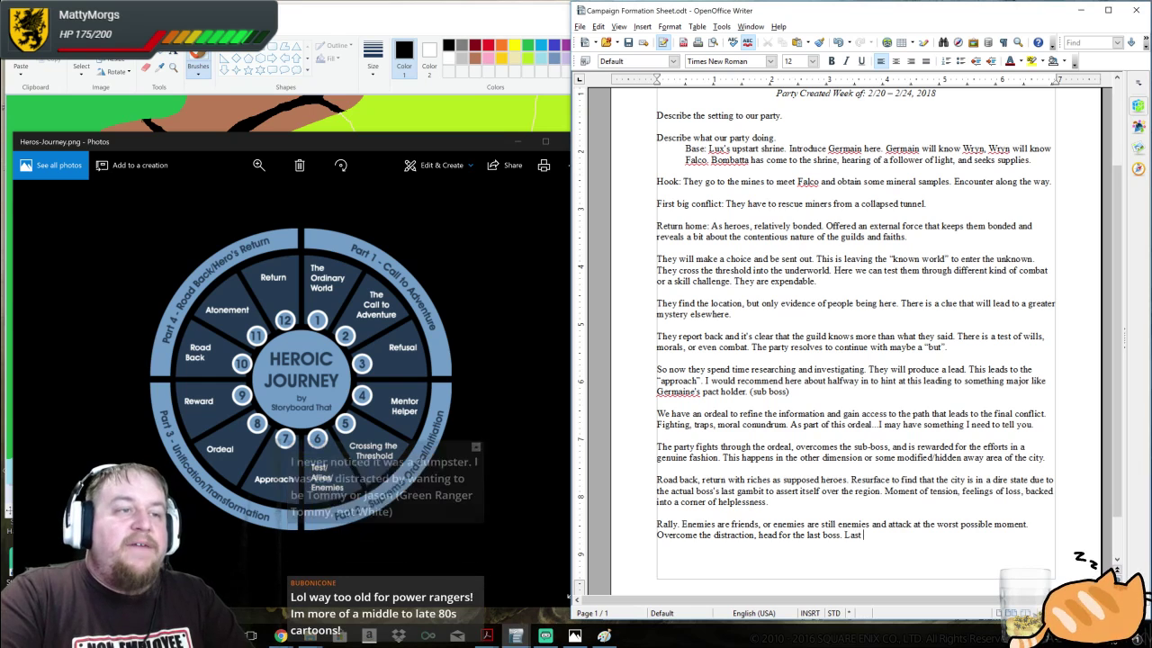
pyautogui.write(' fight. ')
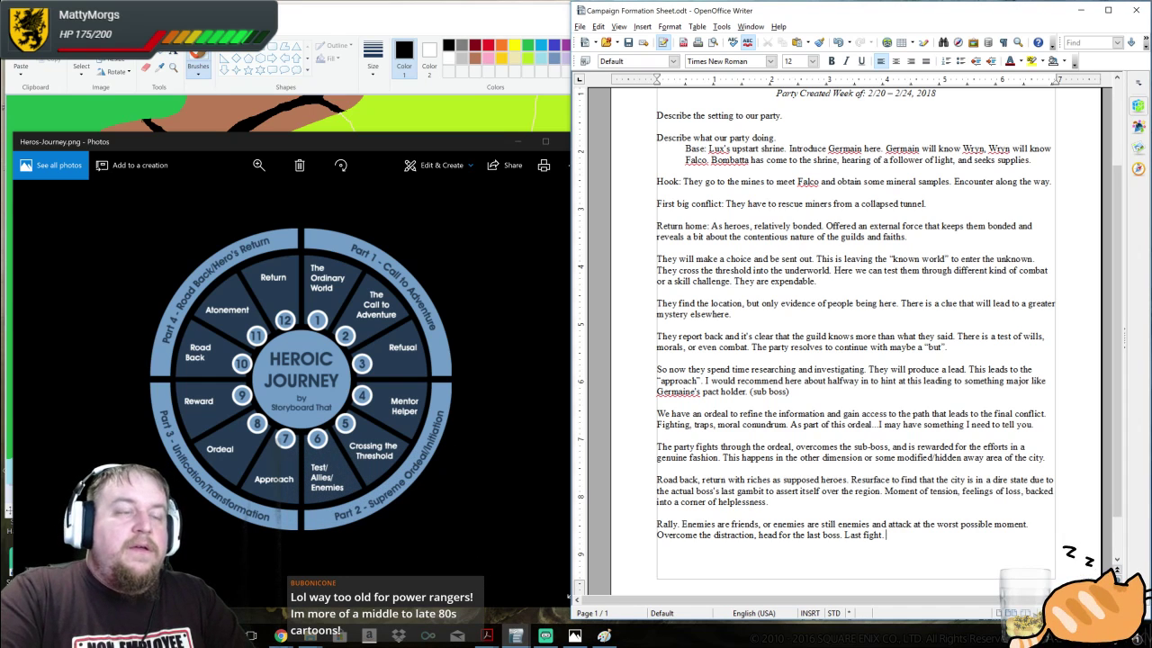
pyautogui.write('Everything is')
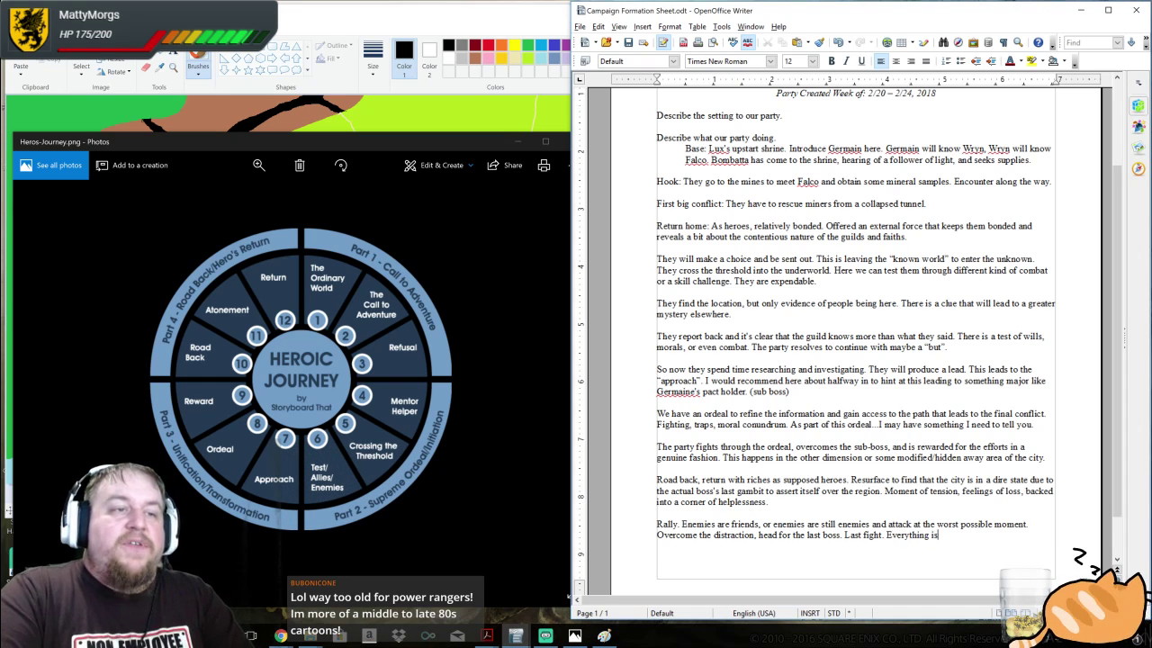
pyautogui.write(' on the table.')
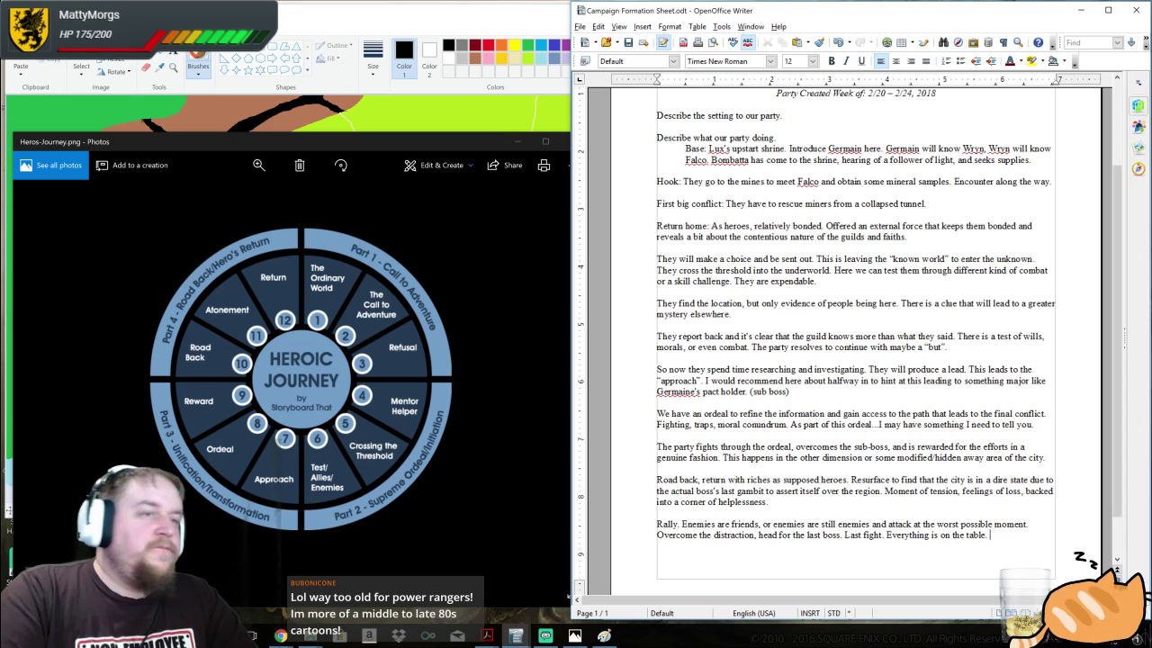
# Write a new paragraph reading WICTORY! "Return" and insert "(atonement)" after "Everything is on the table" in the rally paragraph
pyautogui.press('Return')
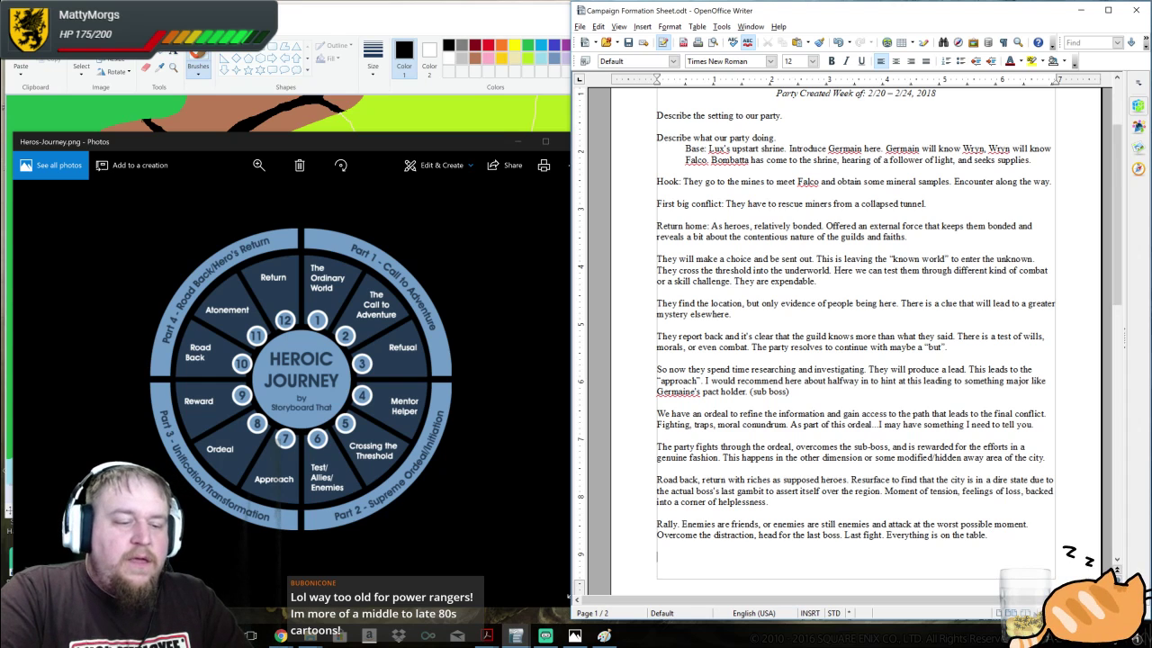
pyautogui.write('WIC')
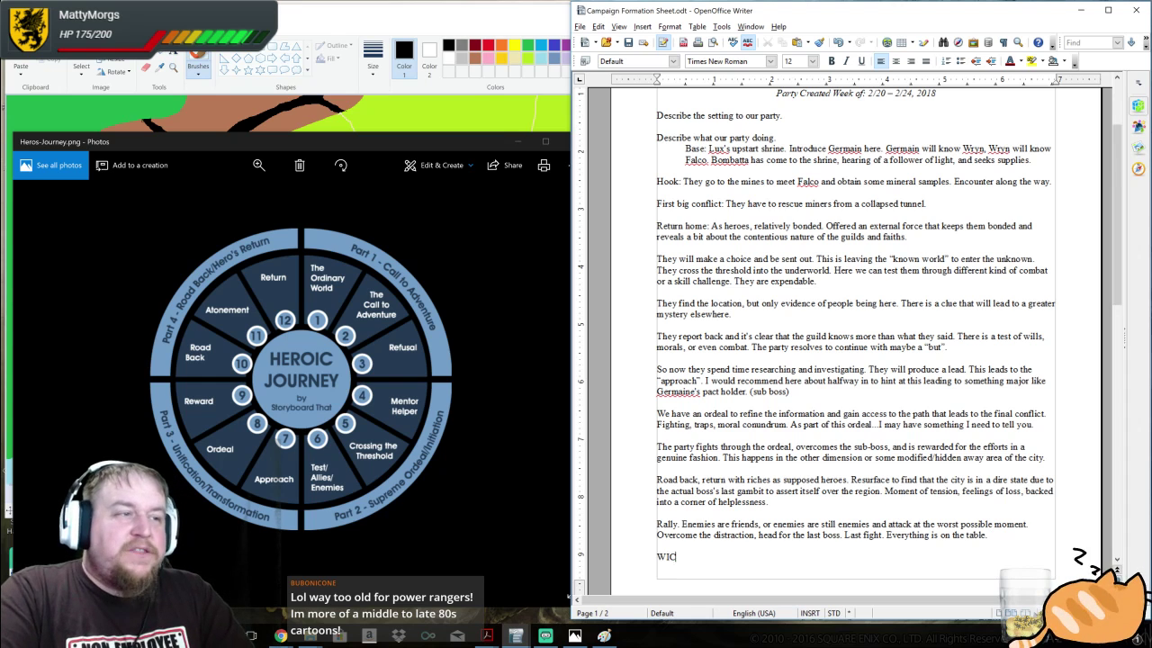
pyautogui.write('TORY!')
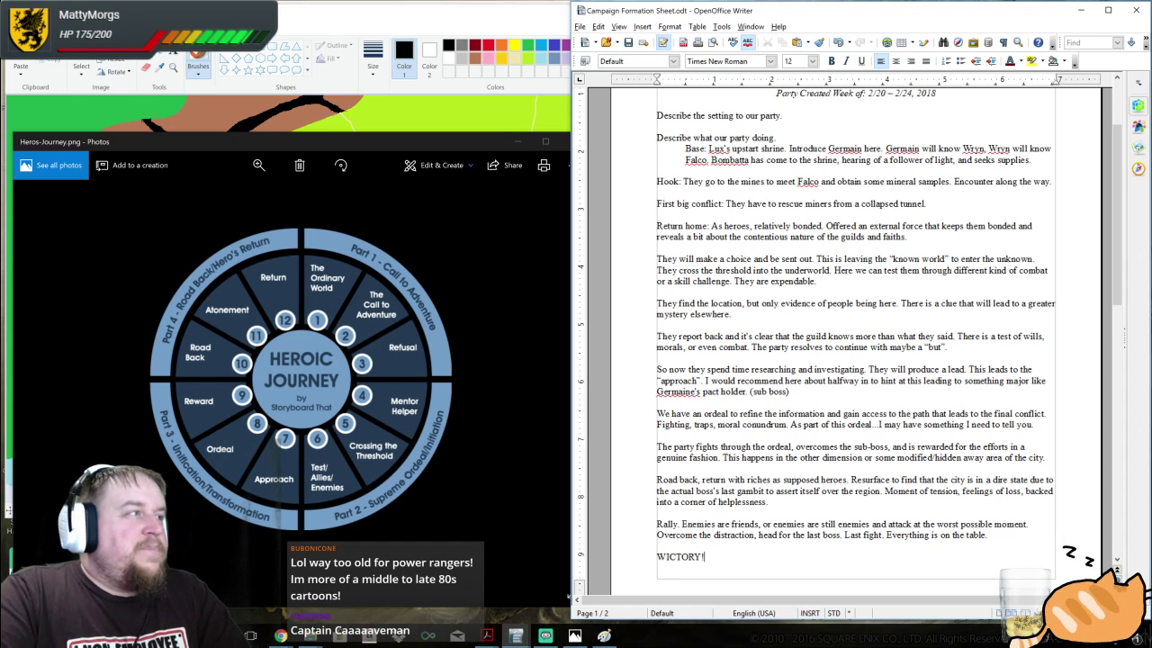
pyautogui.write('"')
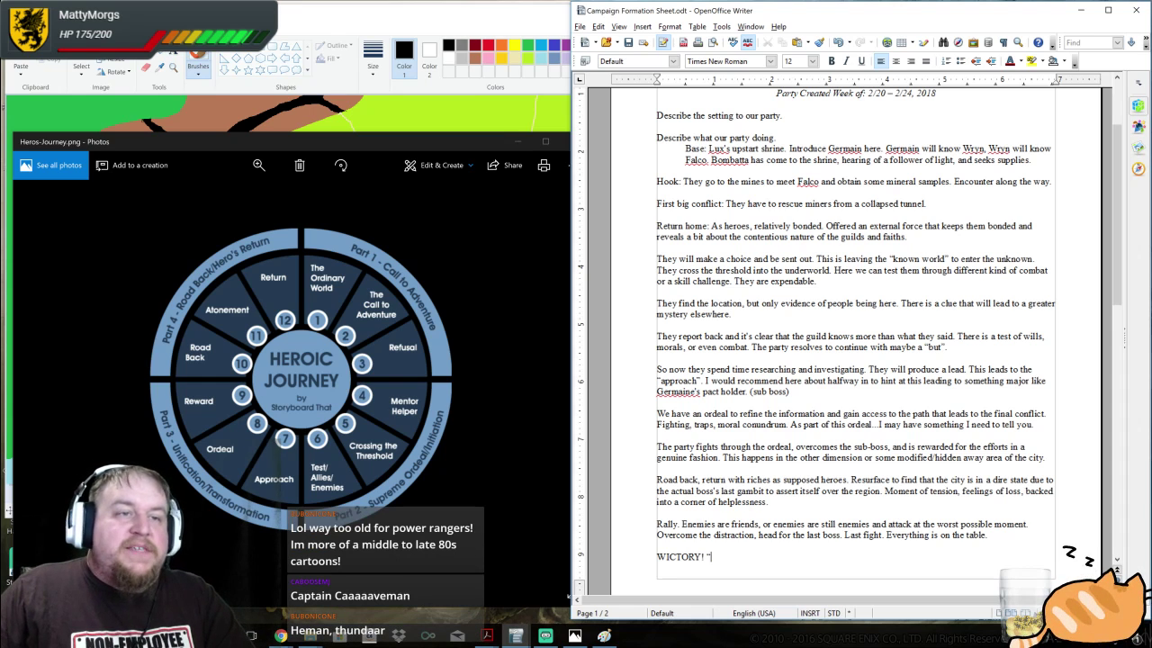
pyautogui.click(986, 534)
pyautogui.write('(atonement)')
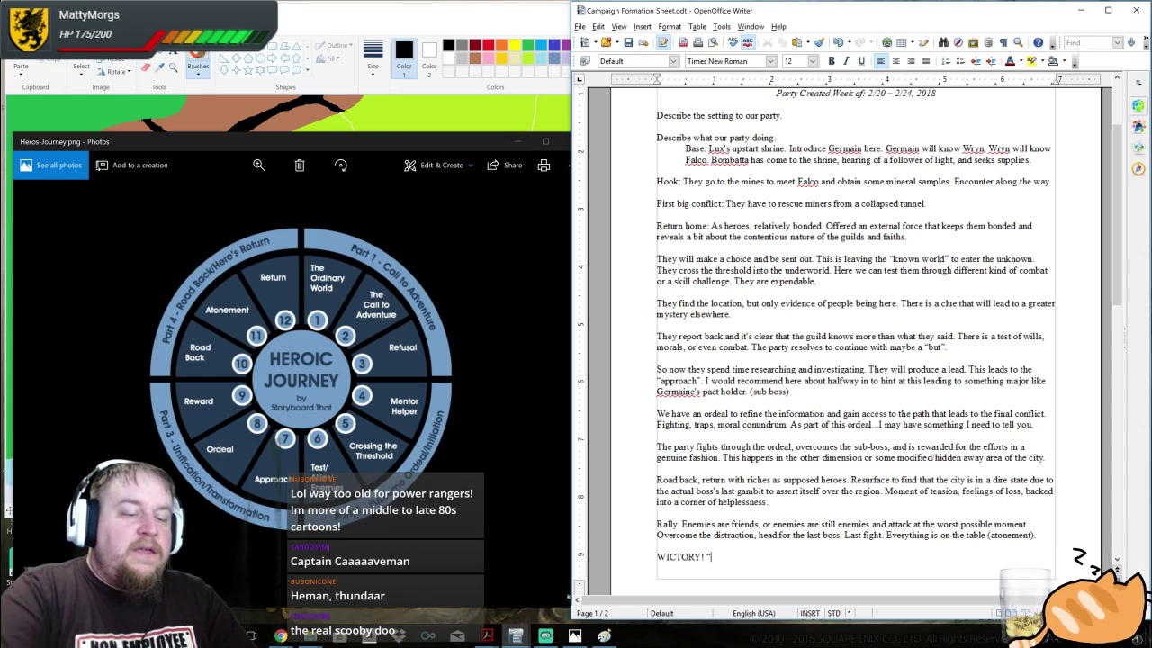
pyautogui.write('Return"')
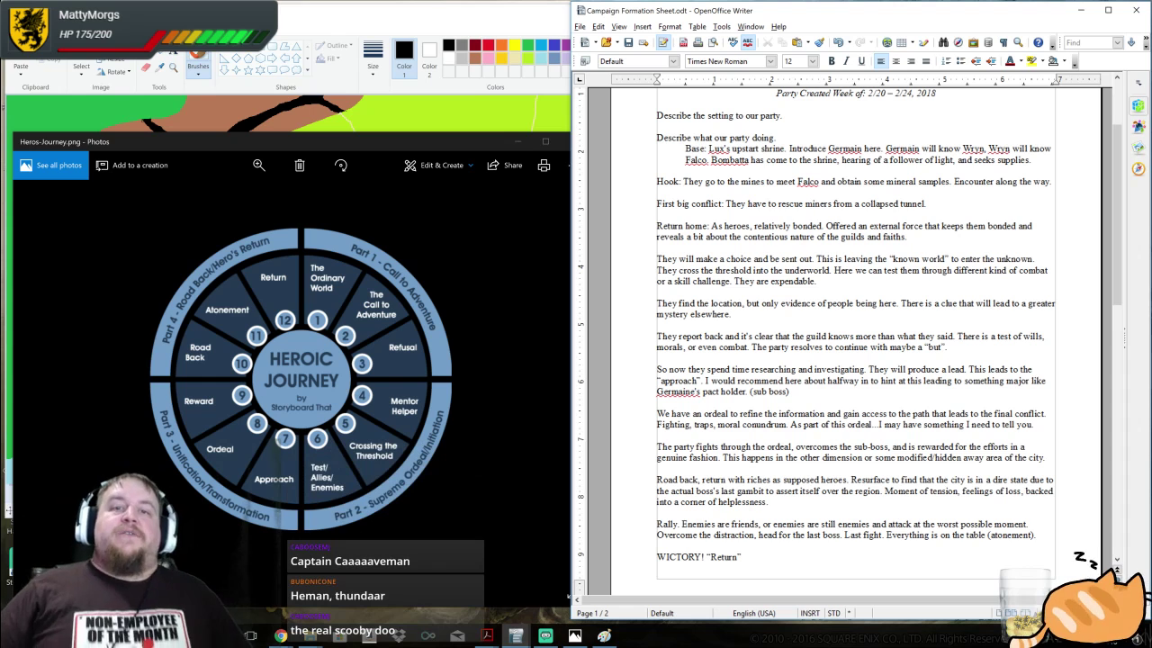